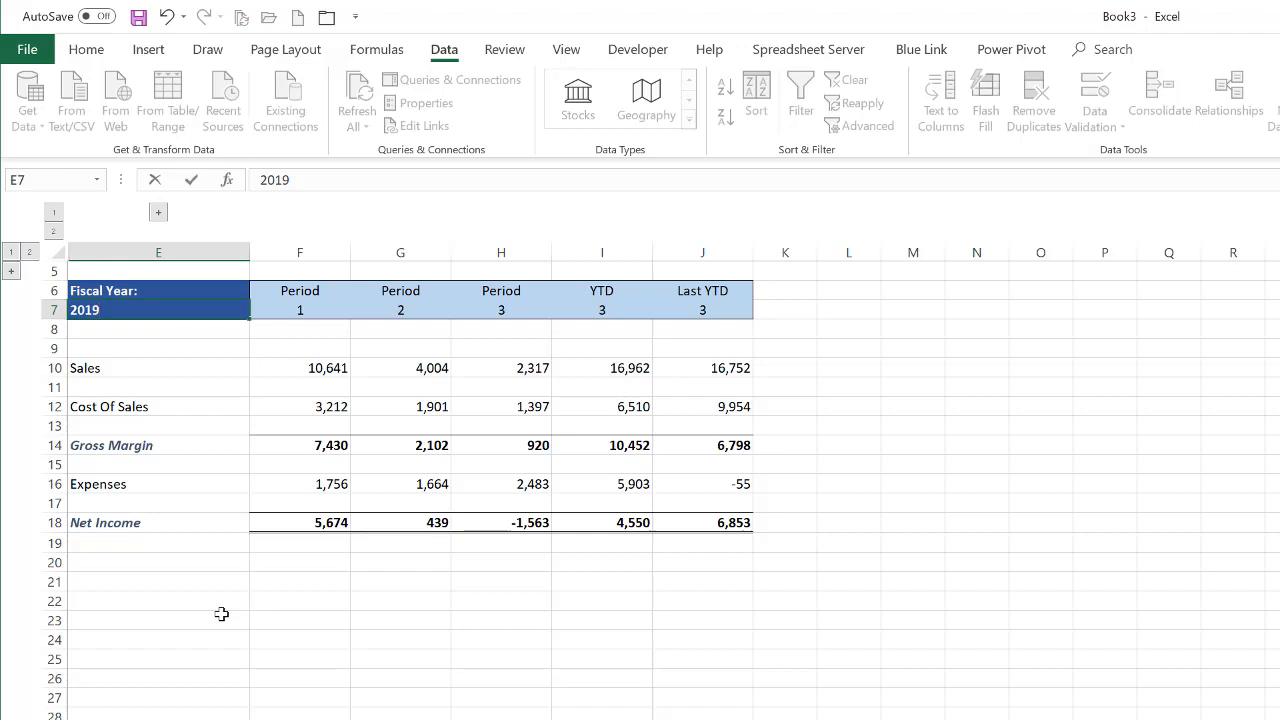
Set the report's fiscal year to 2019 and refresh the data for International Corporation Limited
{"action": "key", "text": "Return"}
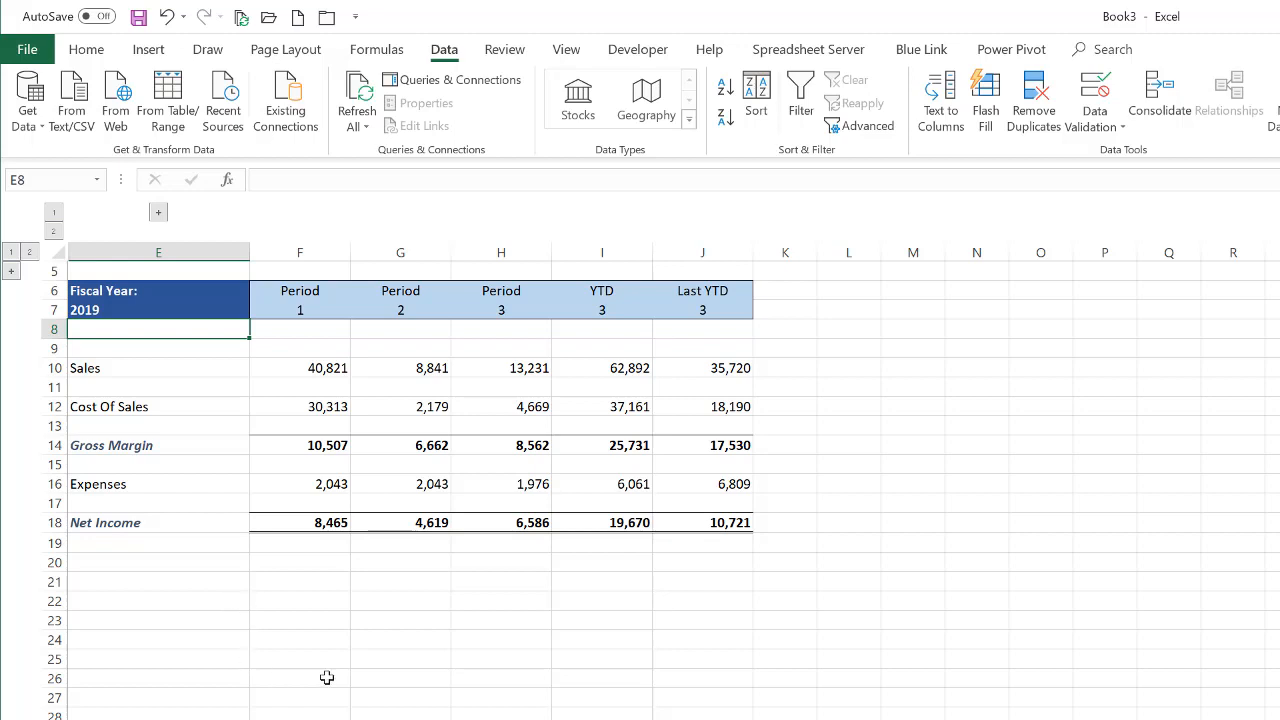
{"action": "left_click", "coordinate": [926, 56]}
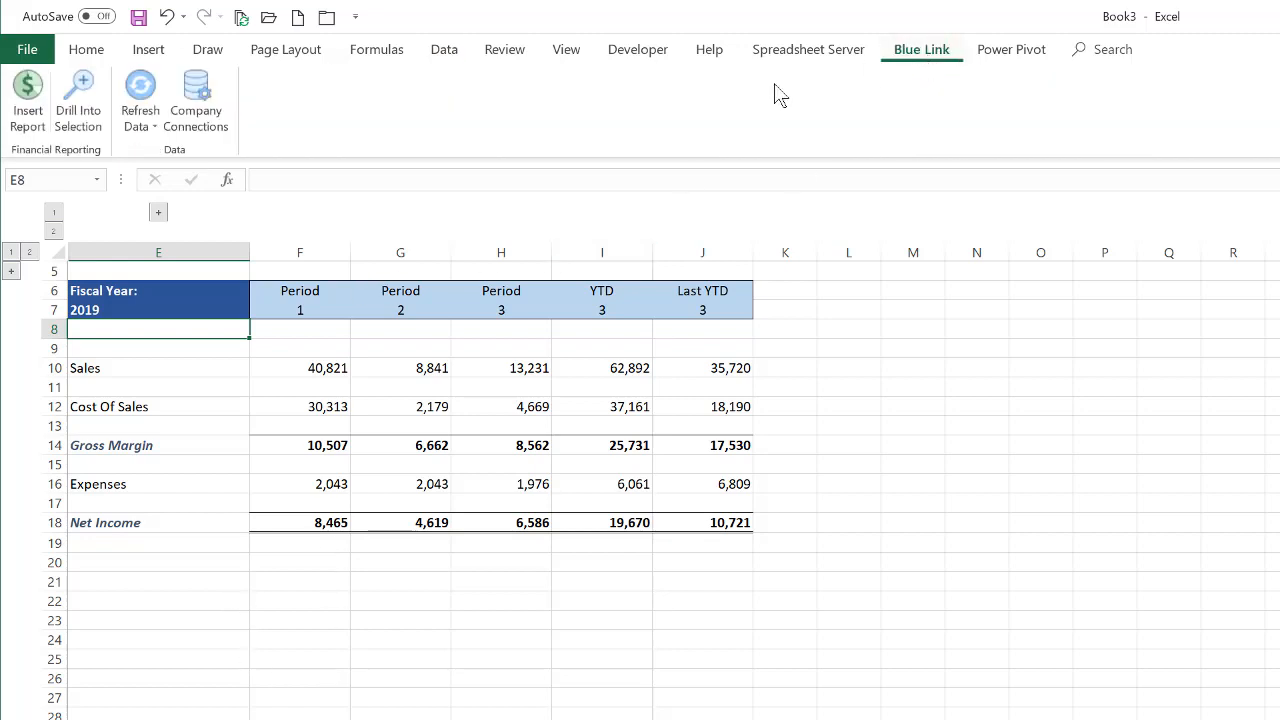
{"action": "left_click", "coordinate": [154, 128]}
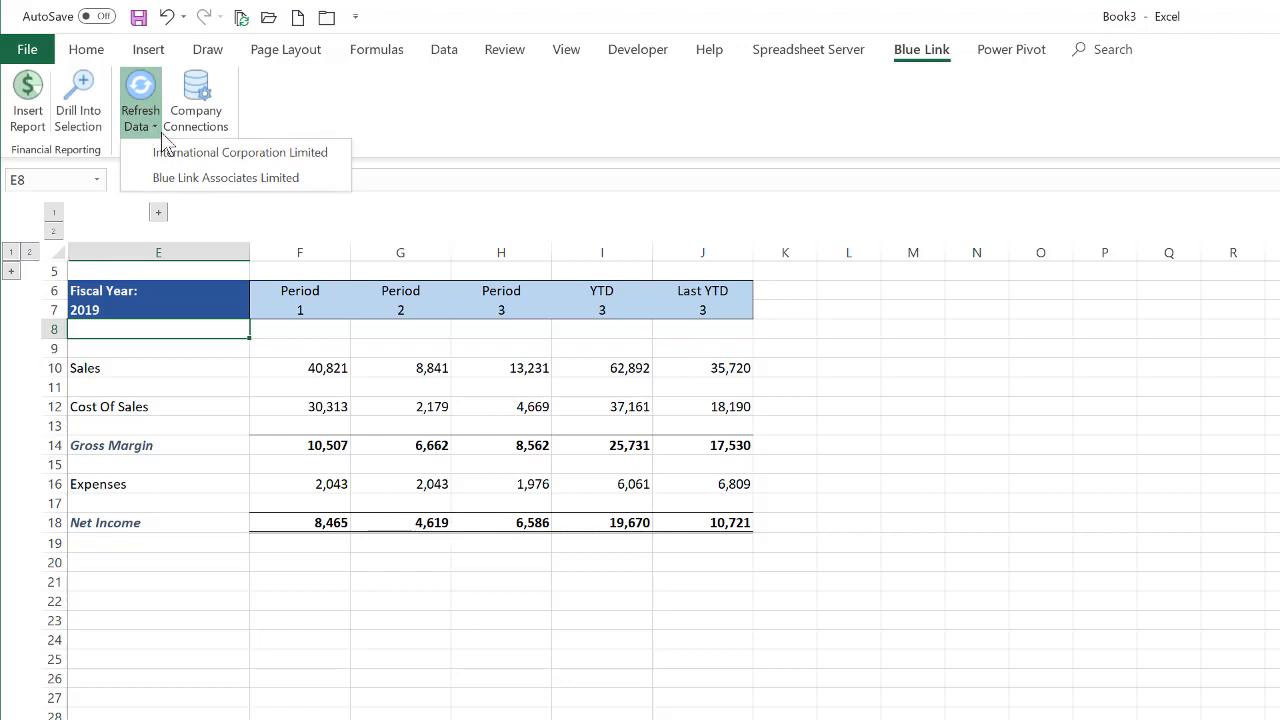
{"action": "left_click", "coordinate": [172, 152]}
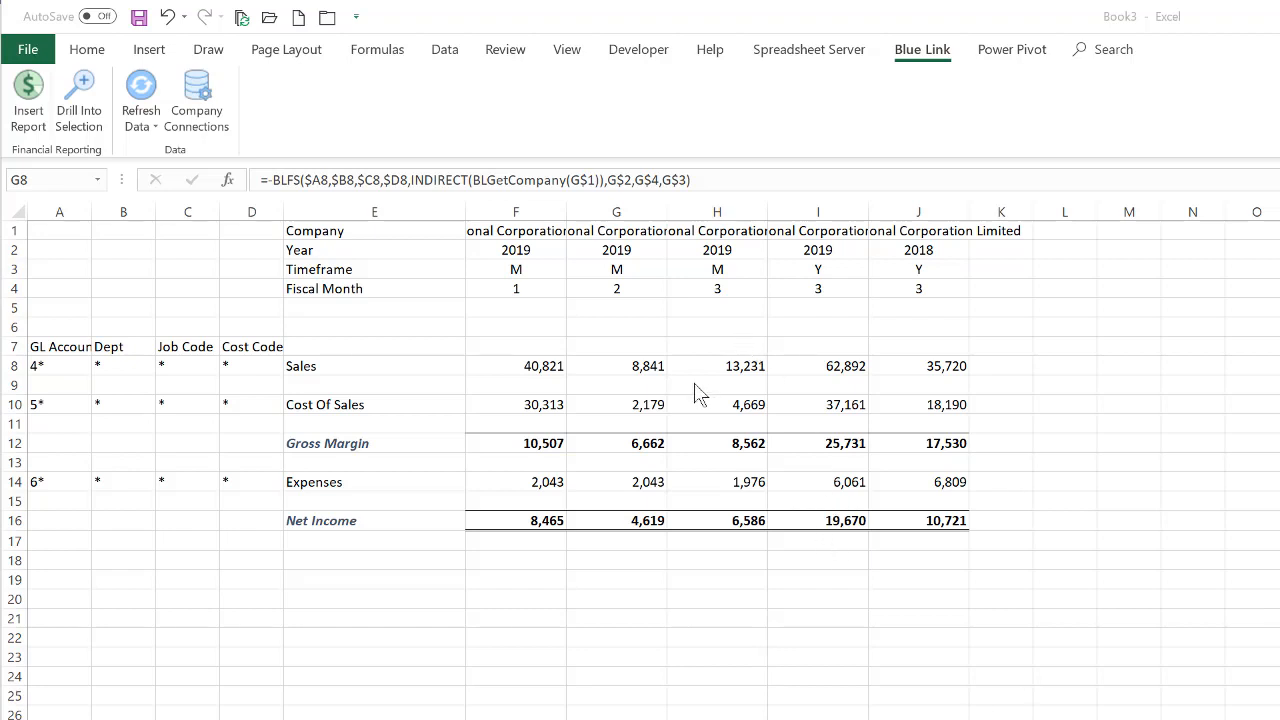
Drill into the period 3 Sales amount in H8 and enlarge the account grid in the drill-down window
{"action": "left_click", "coordinate": [637, 366]}
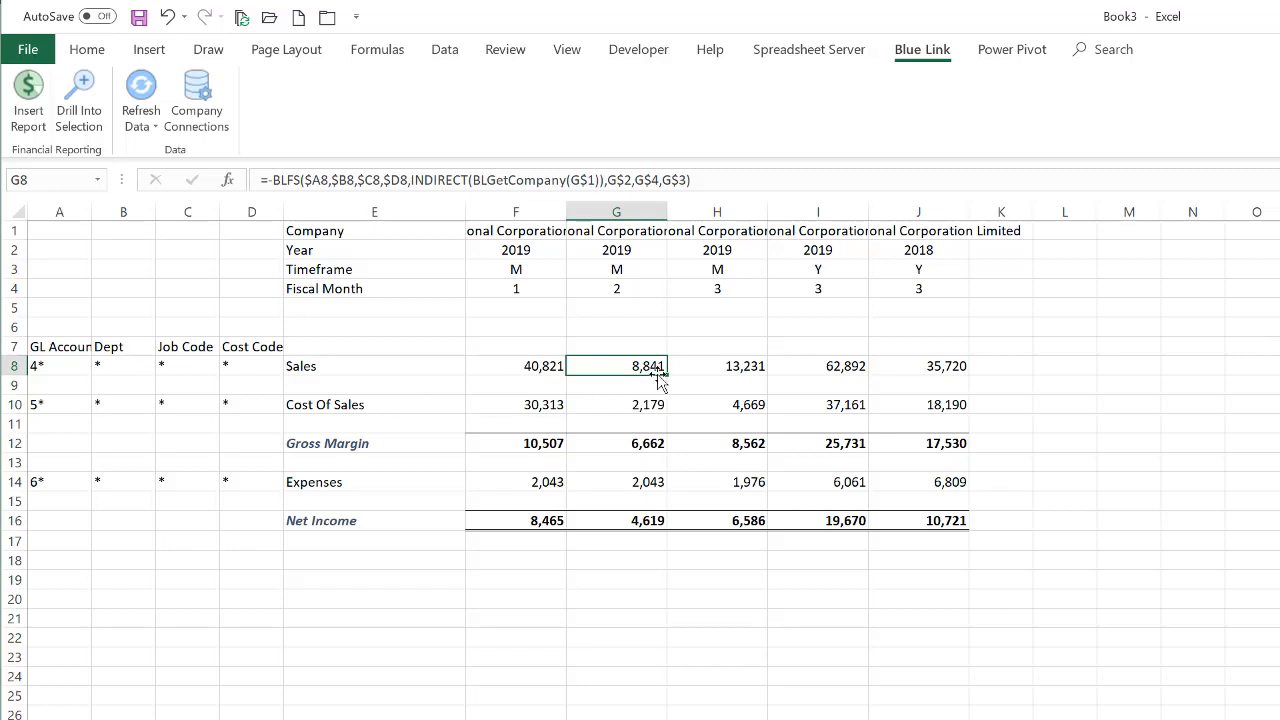
{"action": "left_click", "coordinate": [736, 368]}
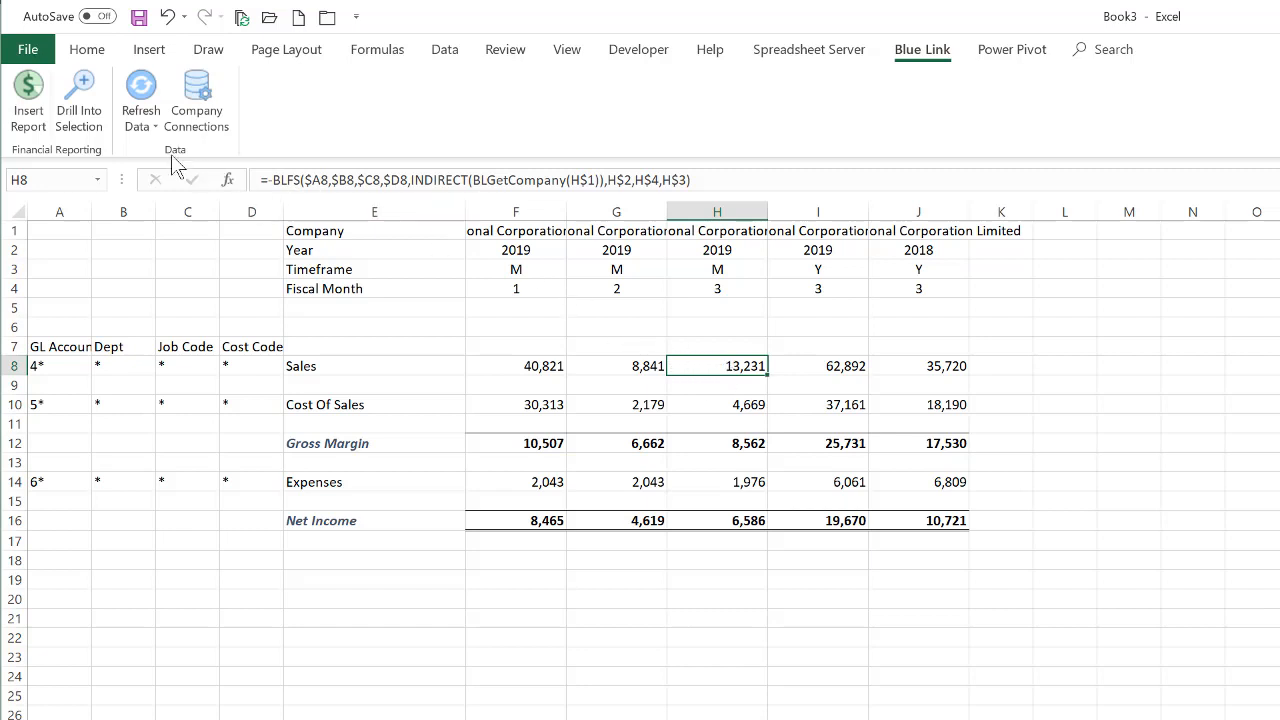
{"action": "left_click", "coordinate": [84, 96]}
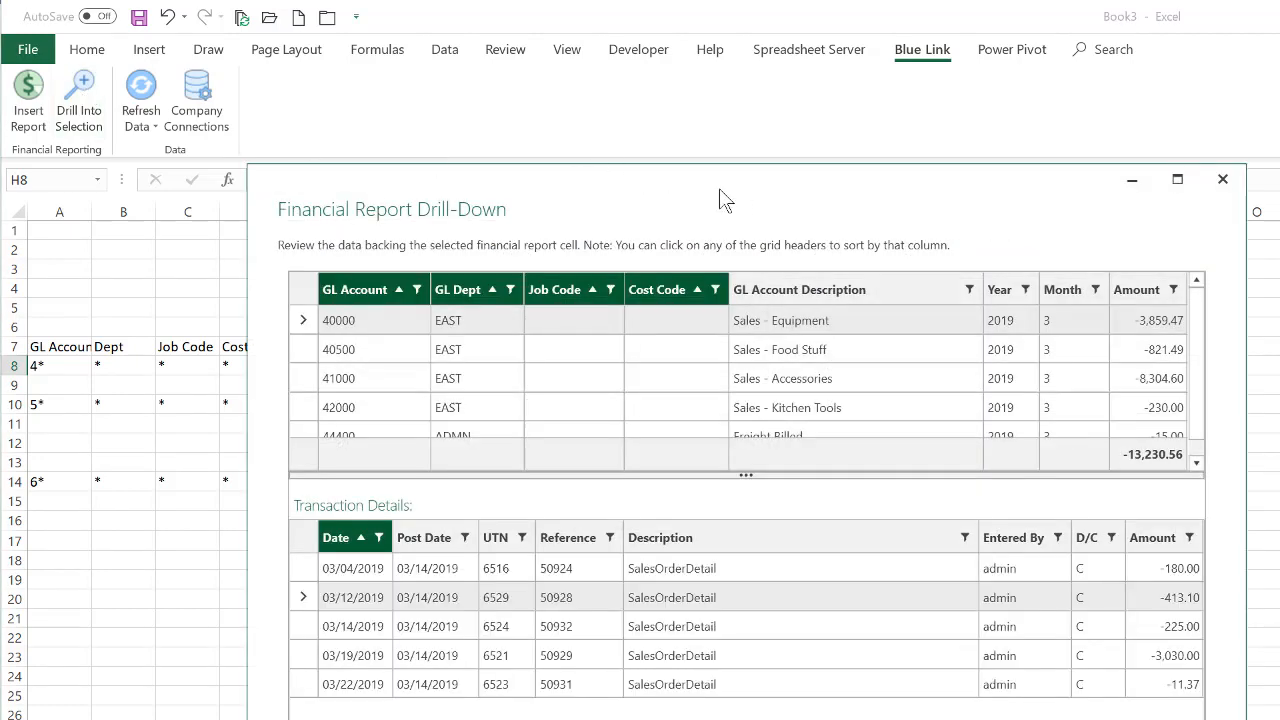
{"action": "left_click_drag", "start_coordinate": [719, 190], "coordinate": [614, 150]}
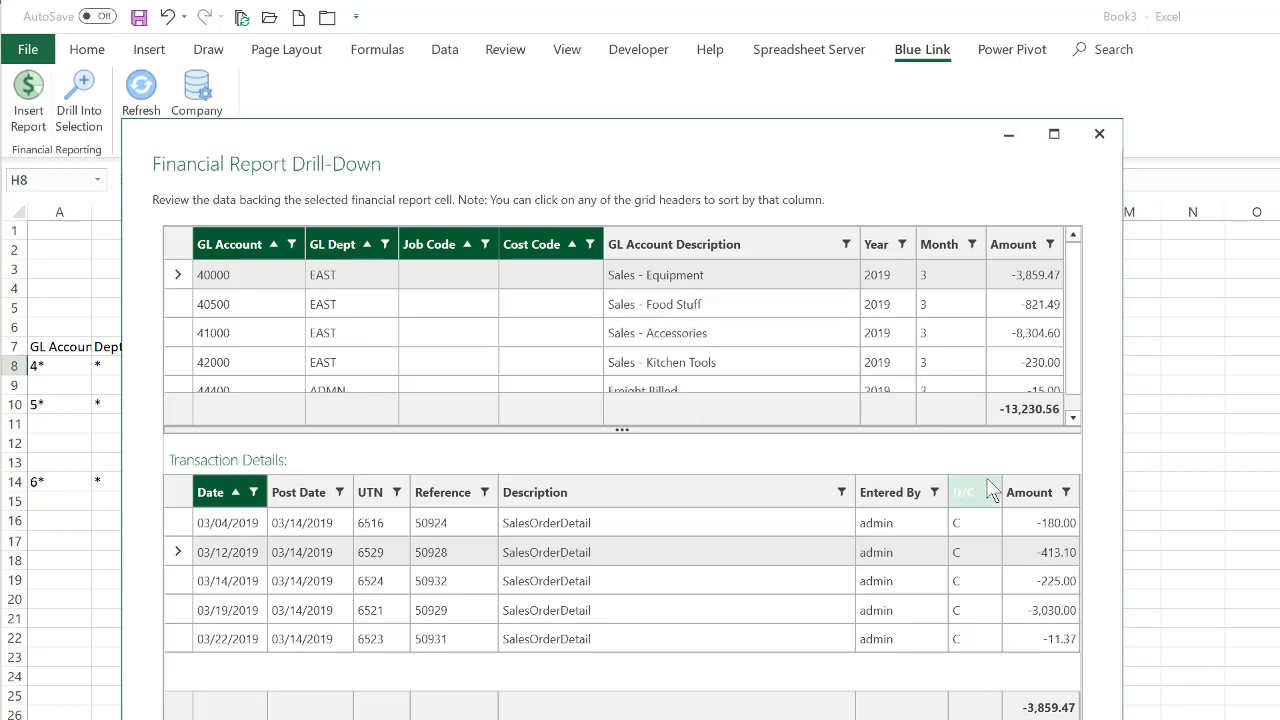
{"action": "left_click_drag", "start_coordinate": [626, 428], "coordinate": [626, 450]}
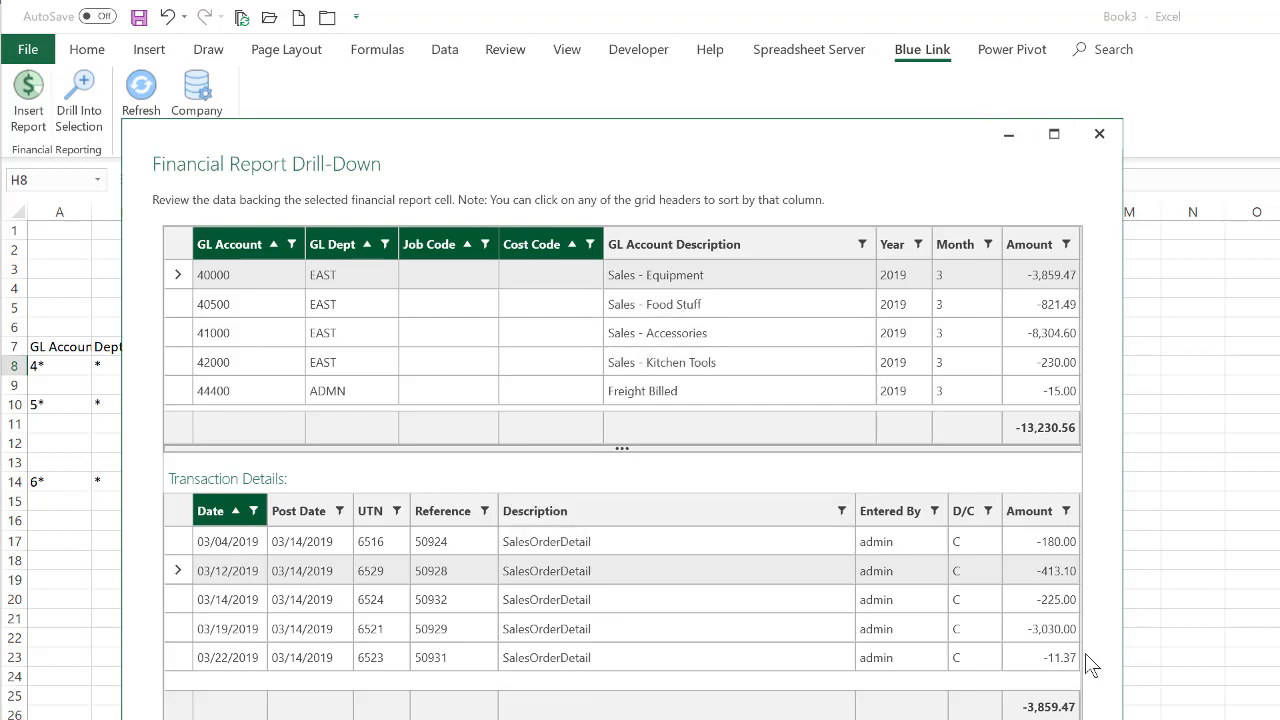
Review the transaction details behind the Sales - Accessories, Freight Billed, Sales - Kitchen Tools and Sales - Equipment accounts
{"action": "left_click", "coordinate": [198, 333]}
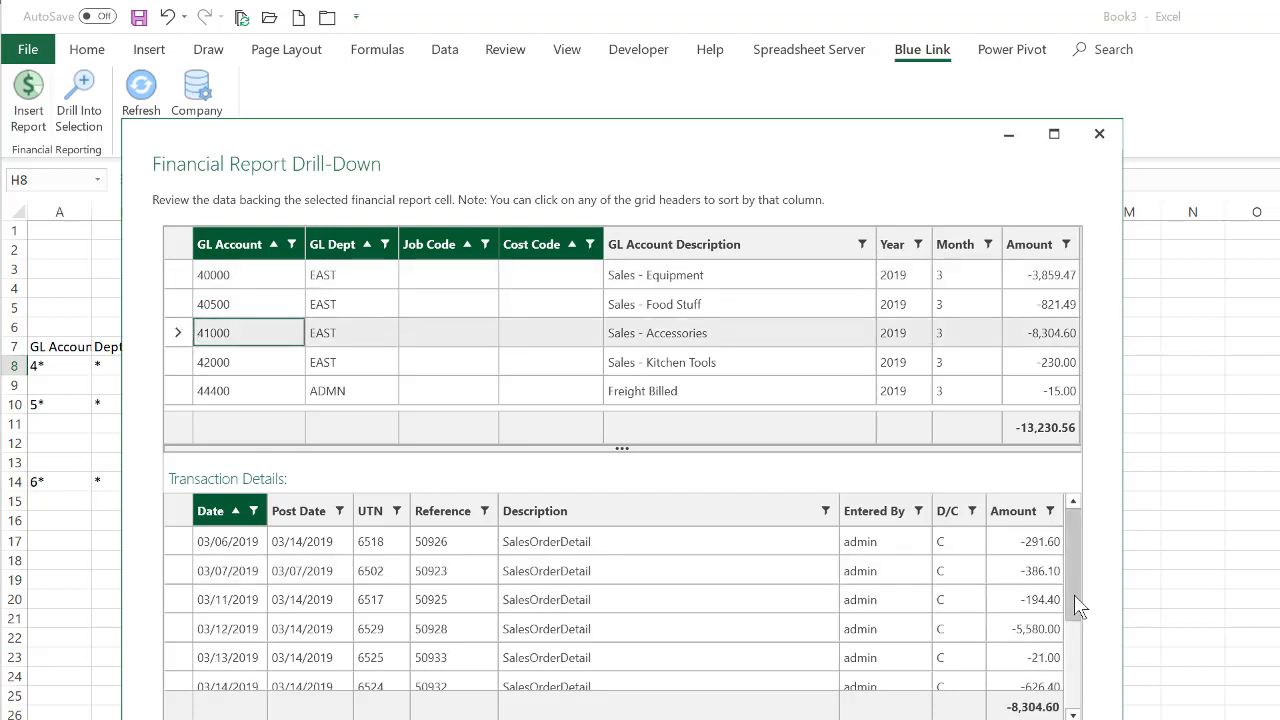
{"action": "left_click_drag", "start_coordinate": [1072, 603], "coordinate": [1077, 632]}
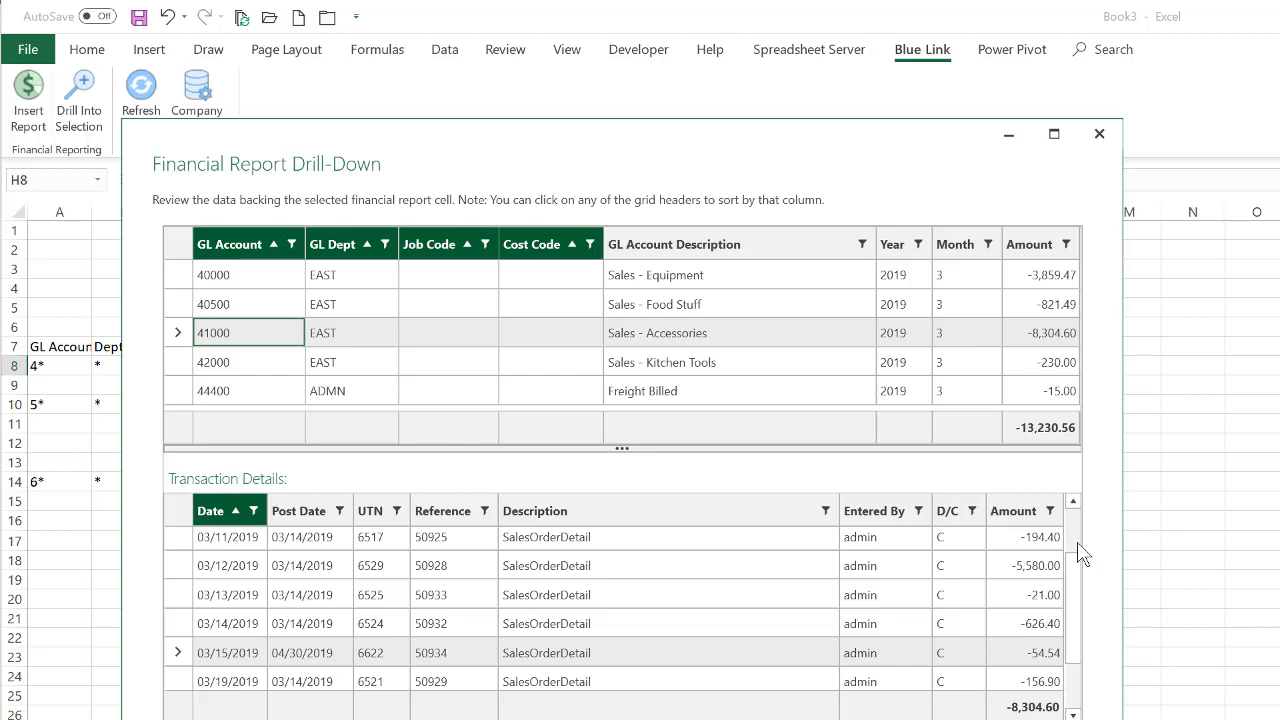
{"action": "left_click", "coordinate": [179, 394]}
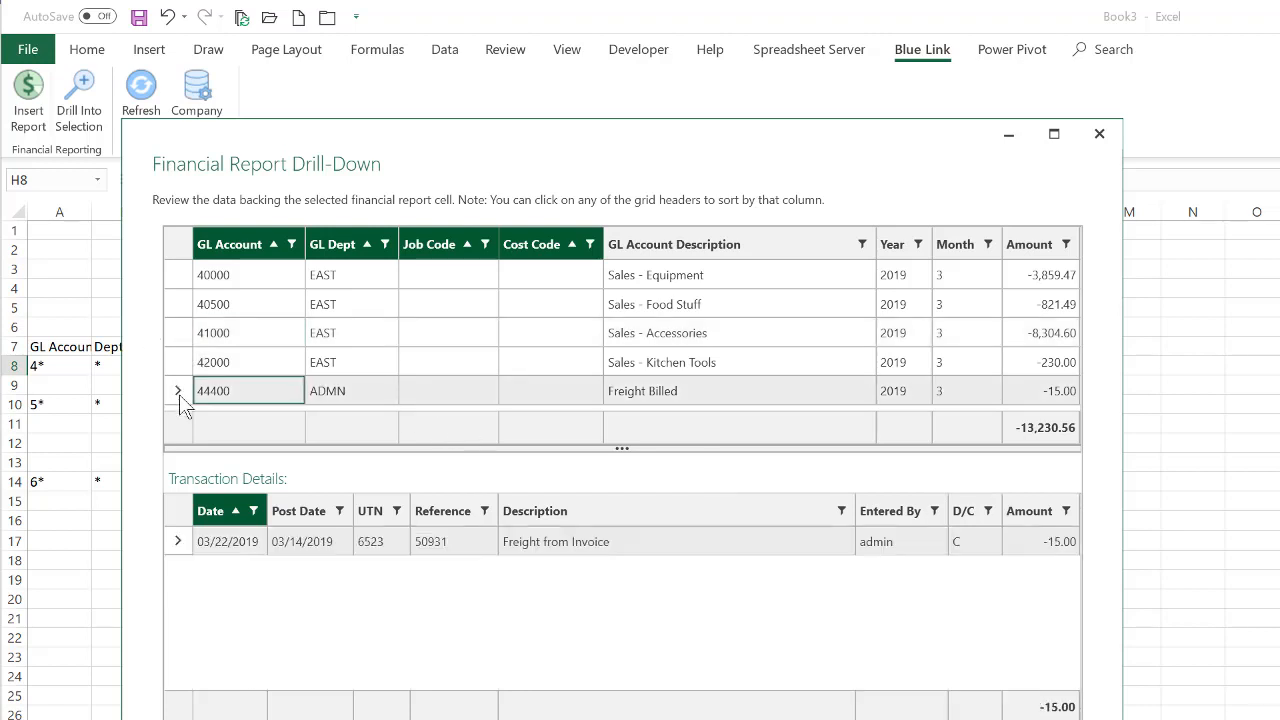
{"action": "left_click", "coordinate": [180, 363]}
{"action": "left_click", "coordinate": [183, 276]}
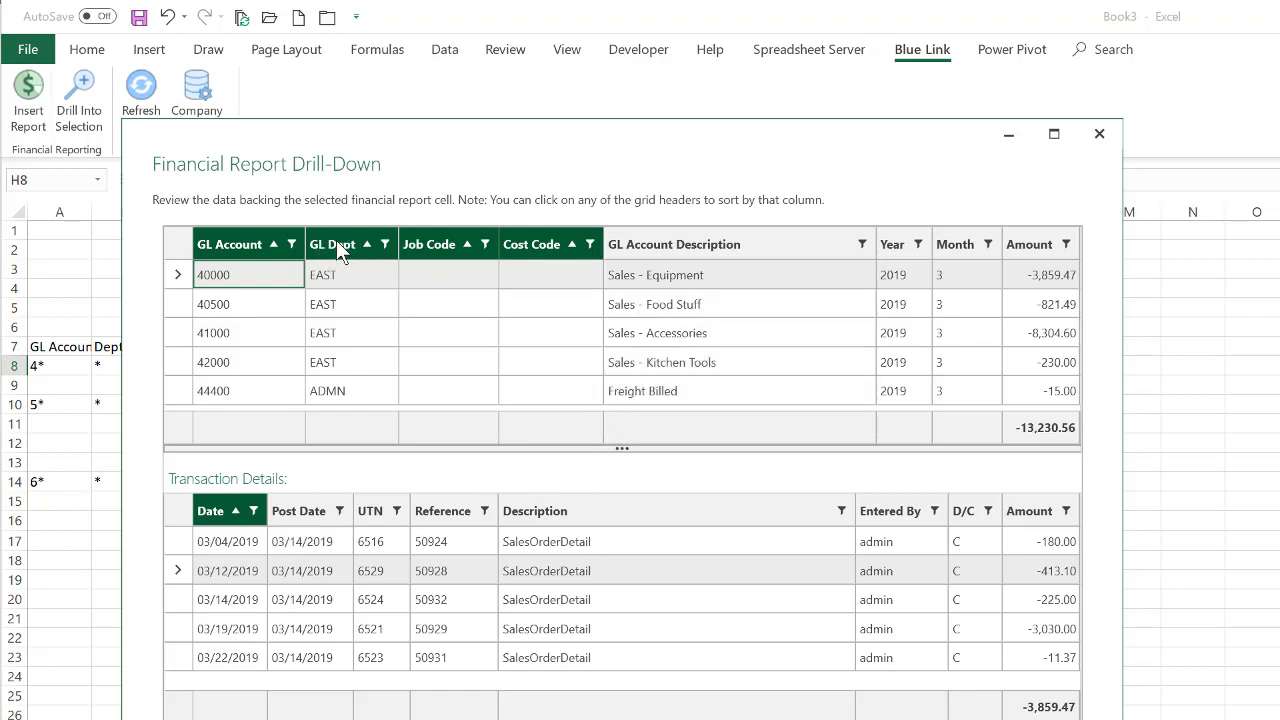
Sort the account grid by Amount and the transaction details by Reference, both in descending order
{"action": "left_click", "coordinate": [1028, 250]}
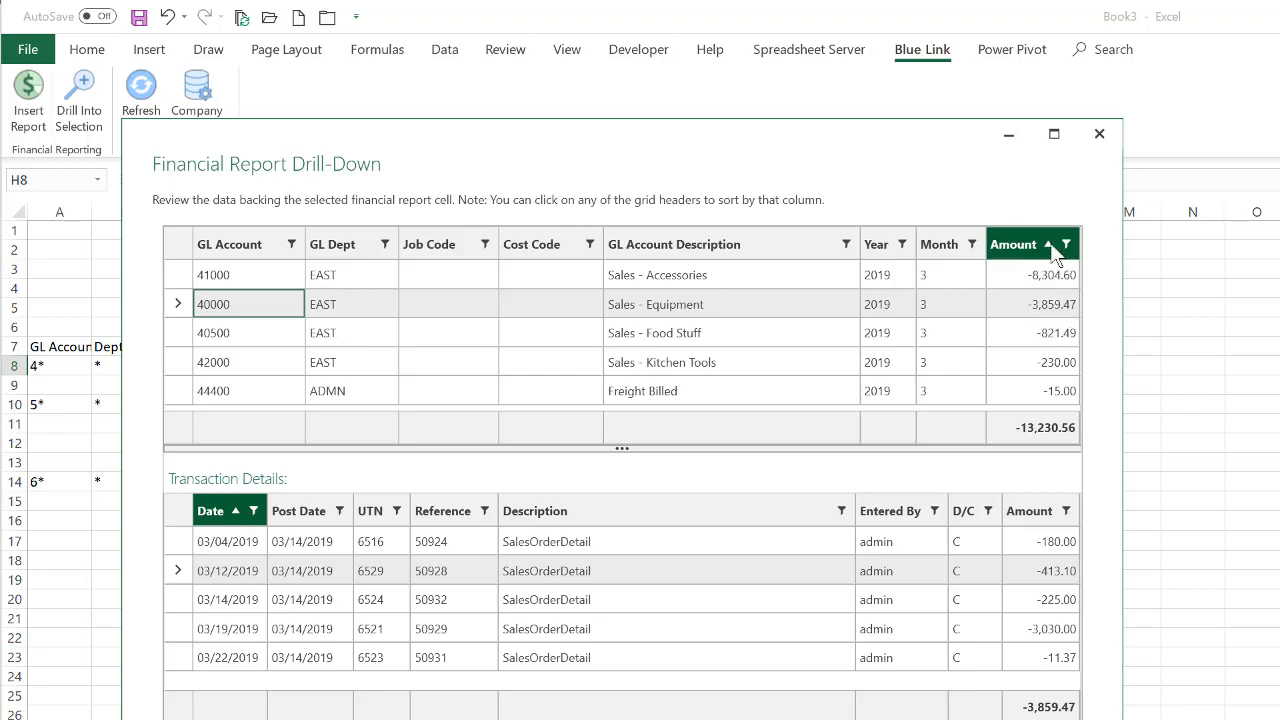
{"action": "left_click", "coordinate": [1034, 252]}
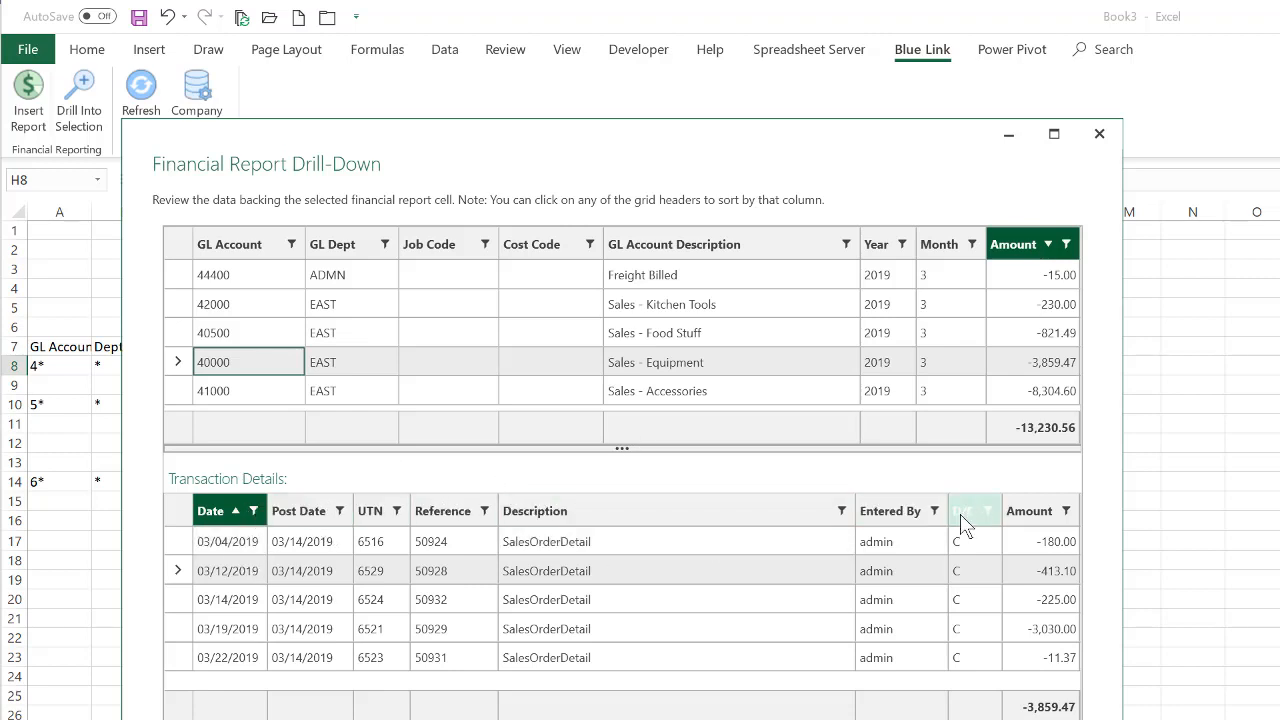
{"action": "left_click", "coordinate": [447, 511]}
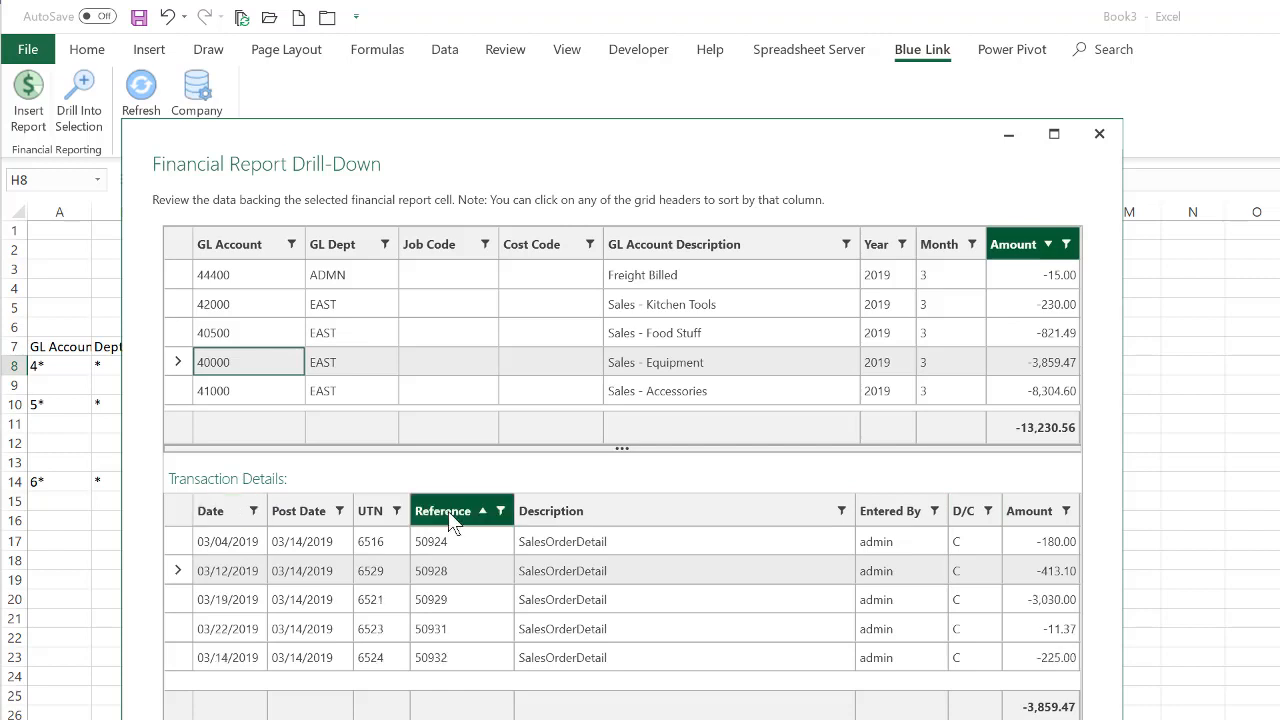
{"action": "left_click", "coordinate": [449, 522]}
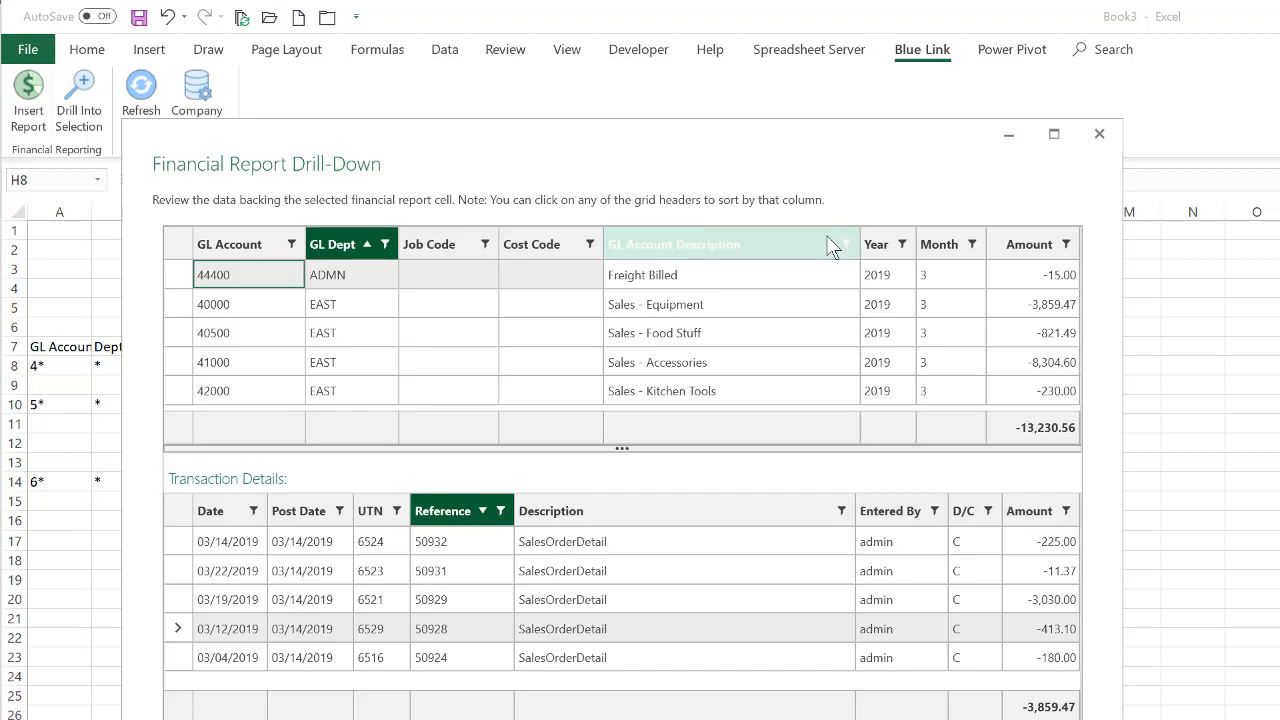
Filter the account grid's GL Dept column to show only EAST
{"action": "left_click", "coordinate": [385, 244]}
{"action": "left_click", "coordinate": [210, 324]}
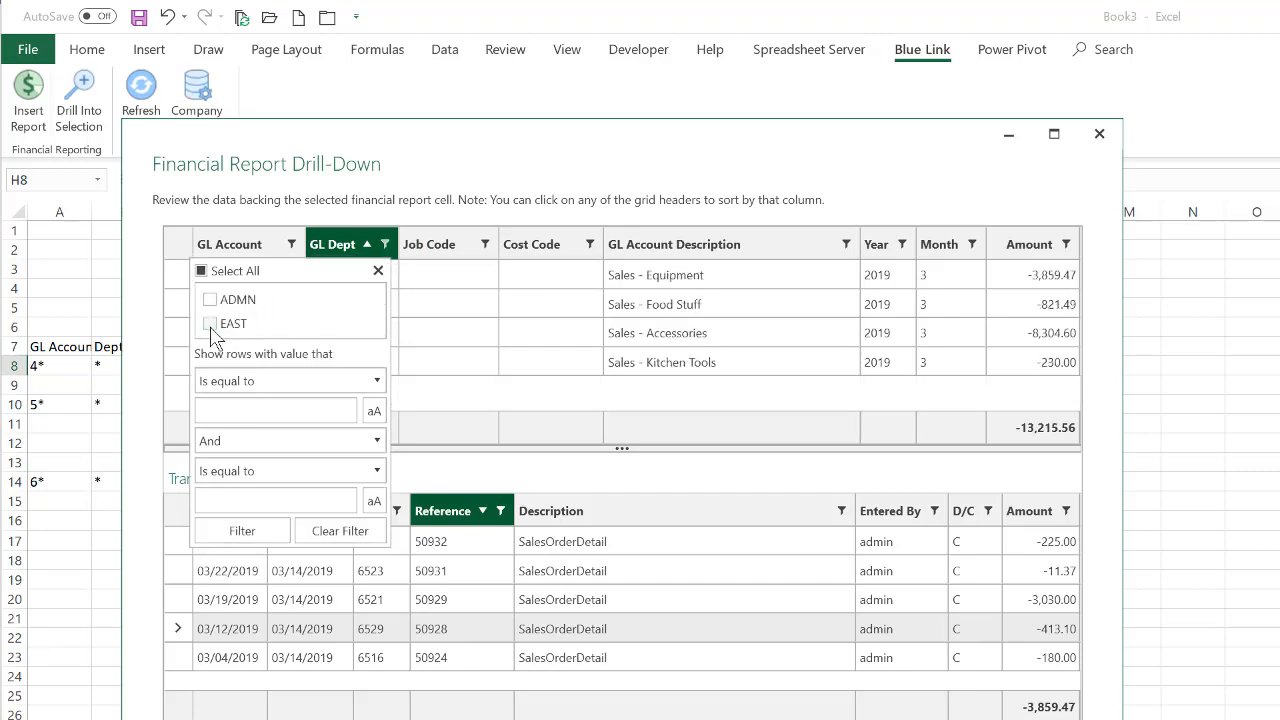
{"action": "left_click", "coordinate": [210, 324]}
{"action": "left_click", "coordinate": [251, 531]}
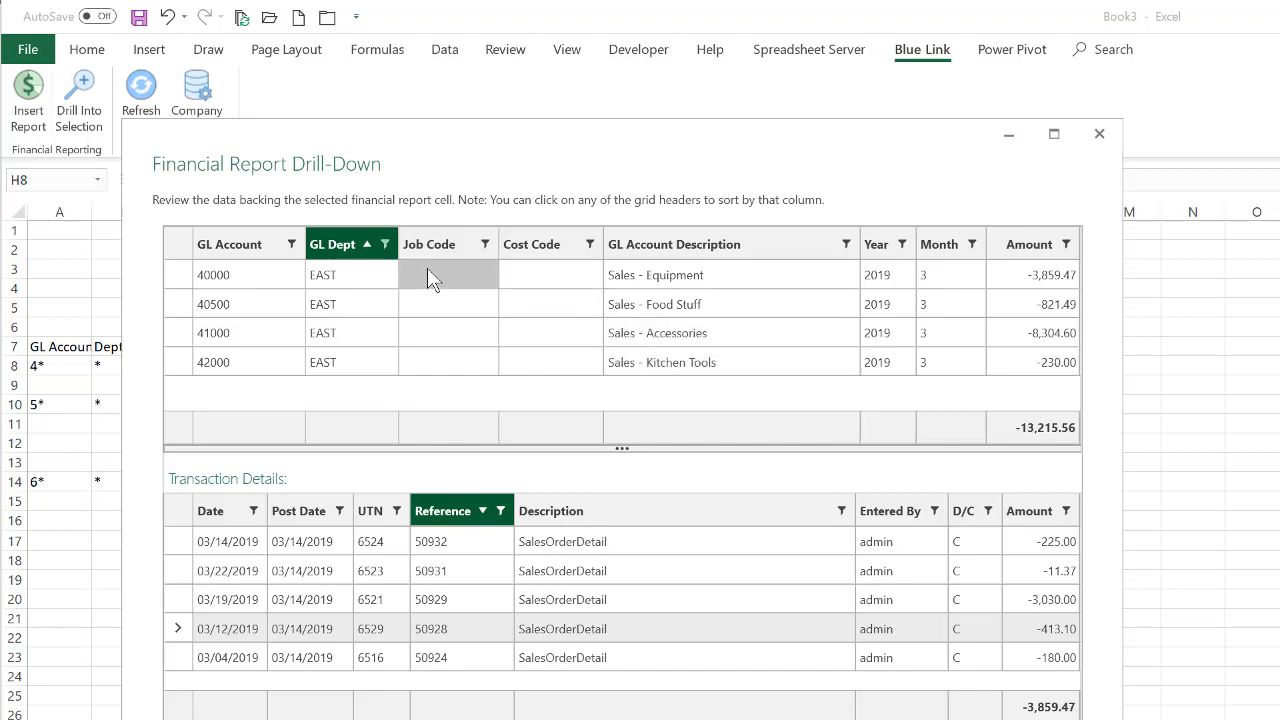
Reset the GL Dept filter to include all departments and close the filter options
{"action": "left_click", "coordinate": [385, 244]}
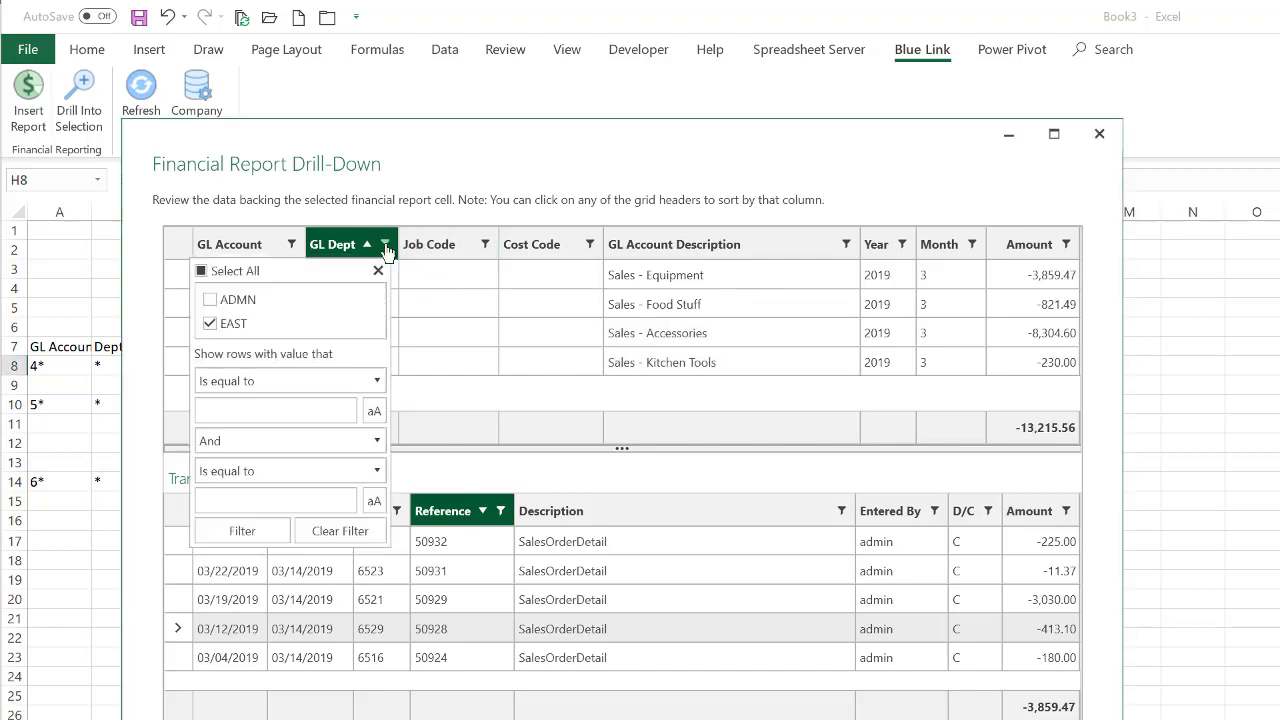
{"action": "left_click", "coordinate": [202, 271]}
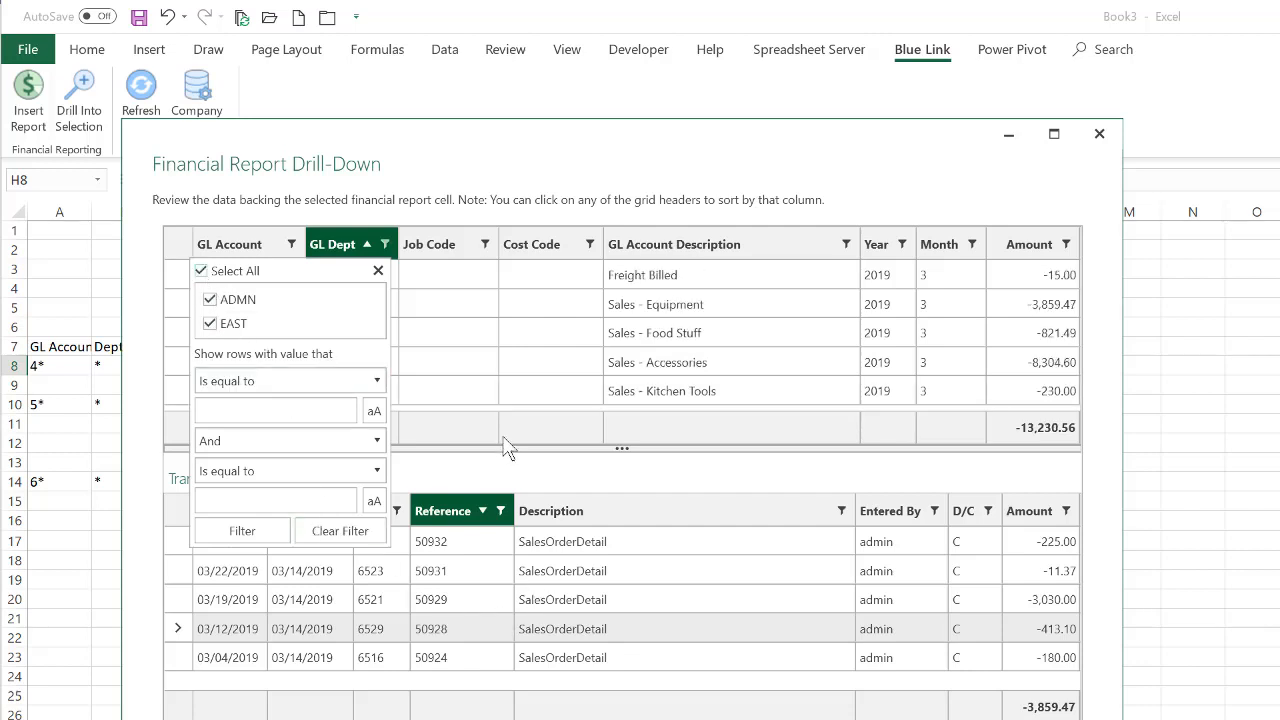
{"action": "left_click", "coordinate": [458, 390]}
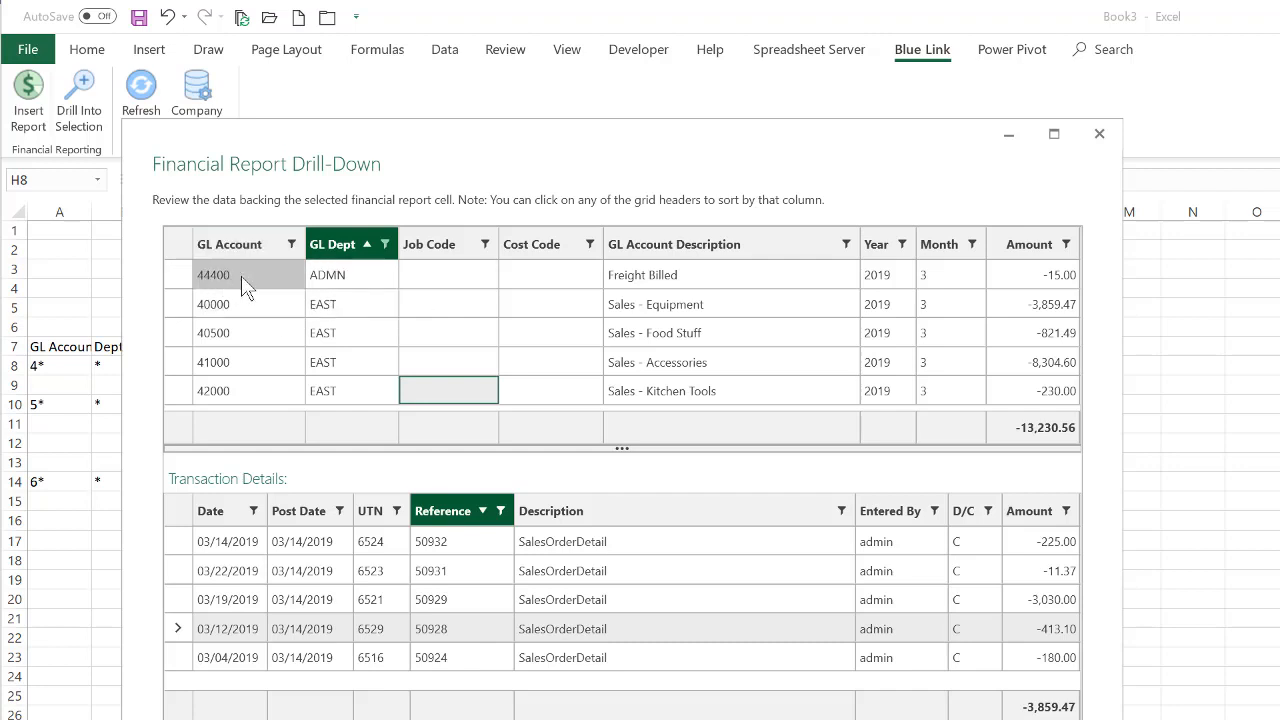
Copy all five account rows from the drill-down grid and paste them into the worksheet starting at cell A19
{"action": "left_click_drag", "start_coordinate": [258, 272], "coordinate": [723, 389]}
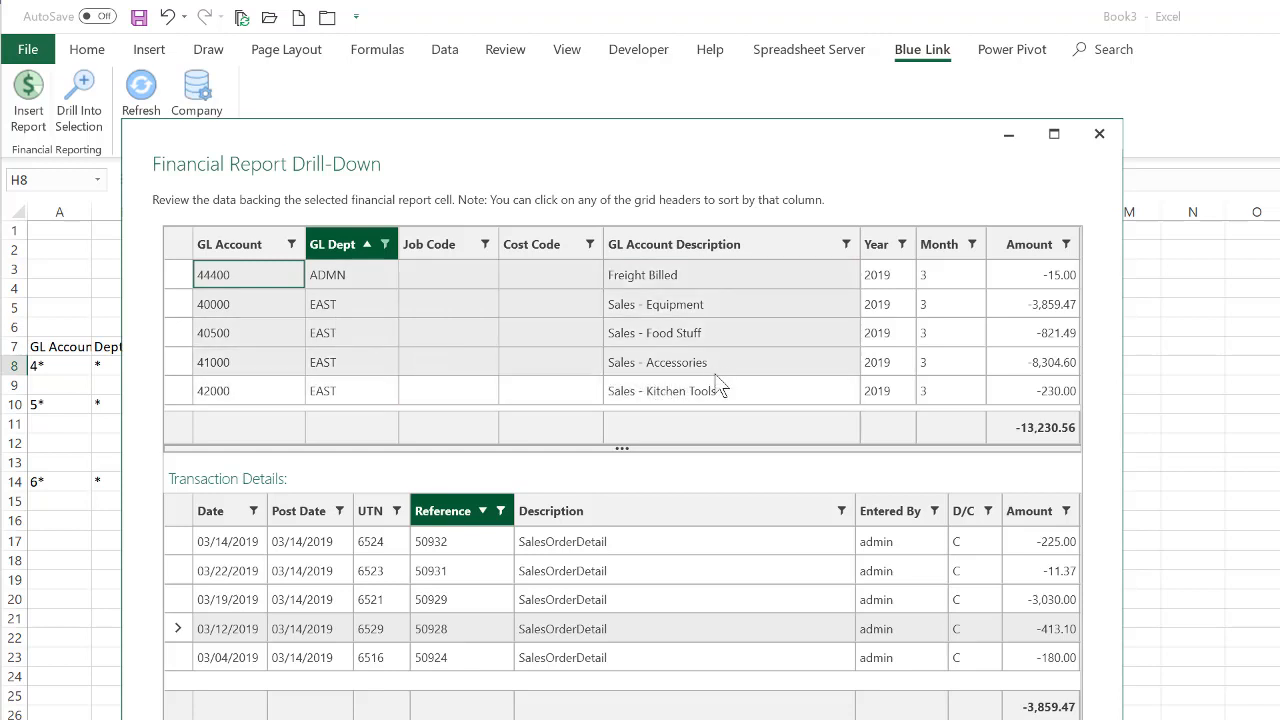
{"action": "left_click", "coordinate": [228, 277]}
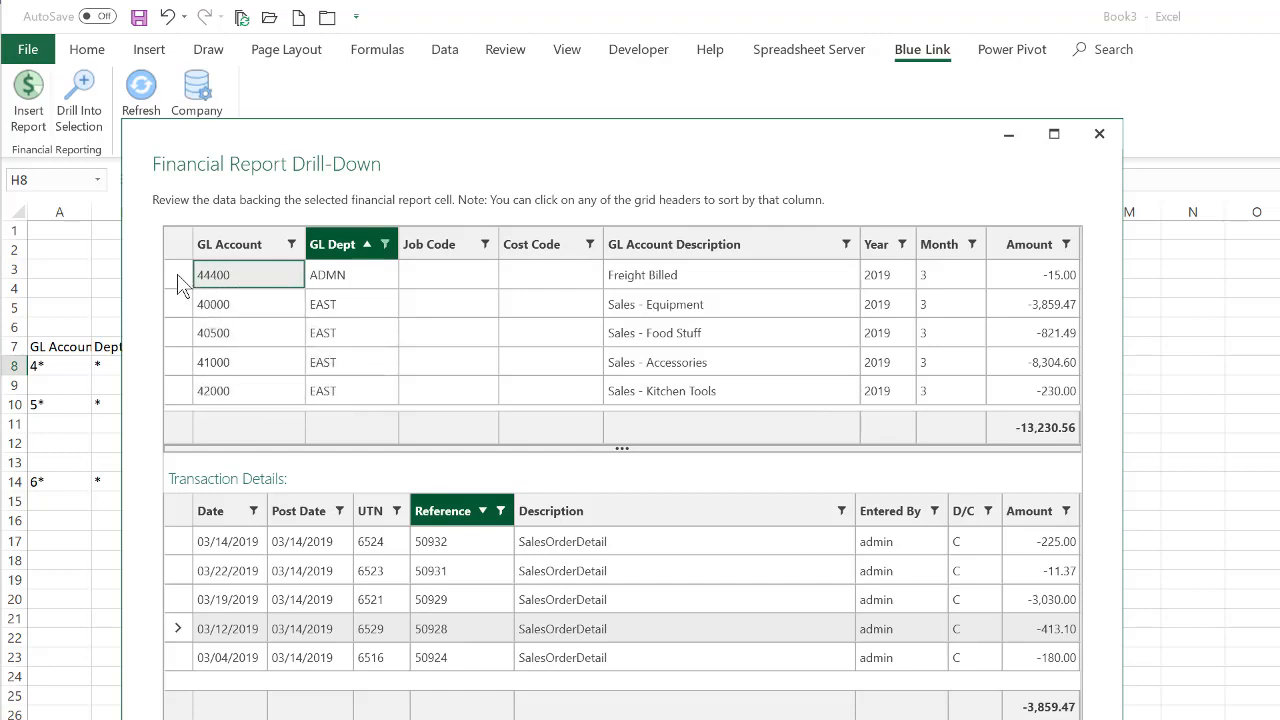
{"action": "left_click_drag", "start_coordinate": [180, 284], "coordinate": [200, 395]}
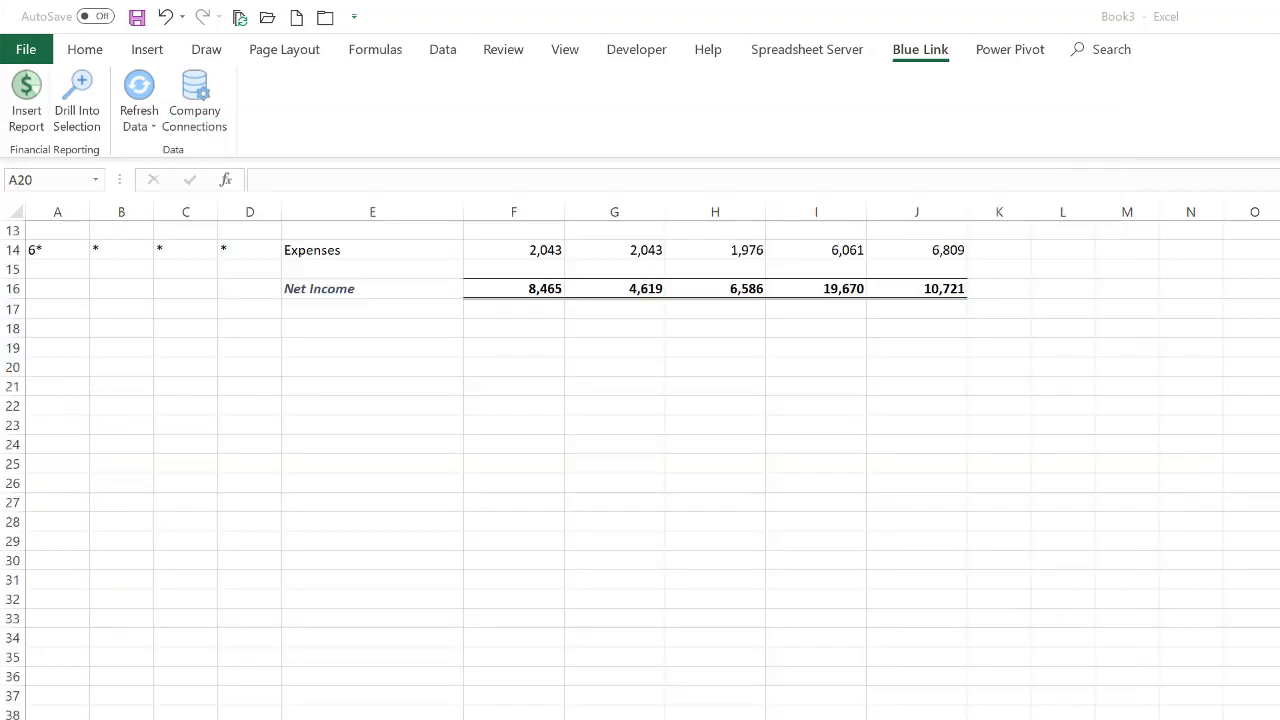
{"action": "left_click", "coordinate": [48, 360]}
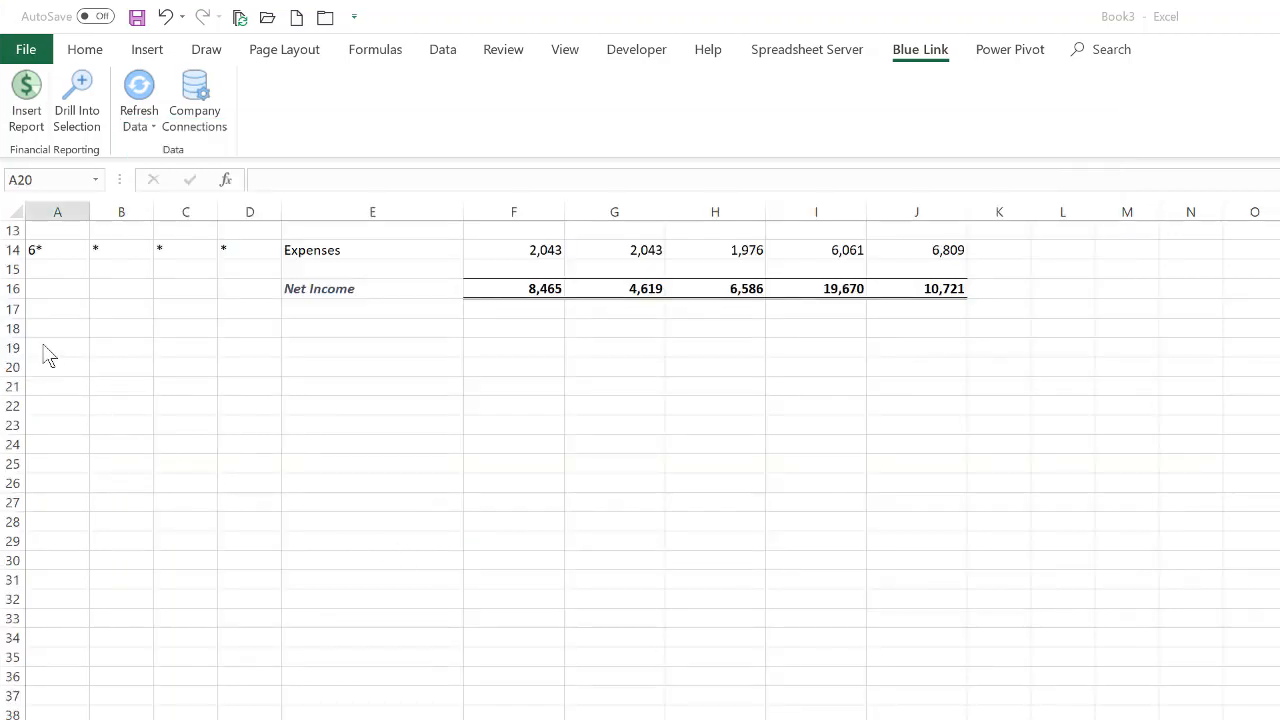
{"action": "left_click", "coordinate": [43, 344]}
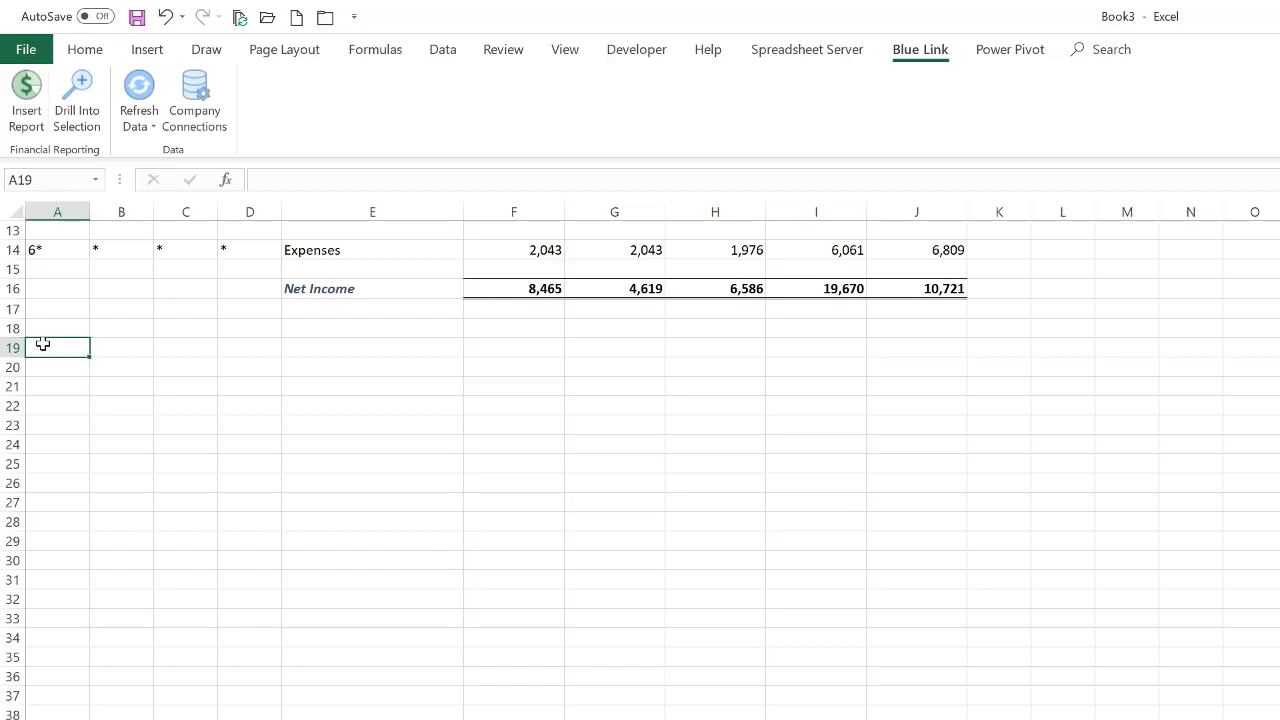
{"action": "type", "text": "44400\tADMN\t\t\tFreight Billed\t2019\t3\t-15 40000\tEAST\t\t\tSales - Equipment\t2019\t3\t-3,859.47 40500\tEAST\t\t\tSales - Food Stuff\t2019\t3\t-821.49 41000\tEAST\t\t\tSales - Accessories\t2019\t3\t-8,304.60 42000\tEAST\t\t\tSales - Kitchen Tools\t2019\t3\t-230"}
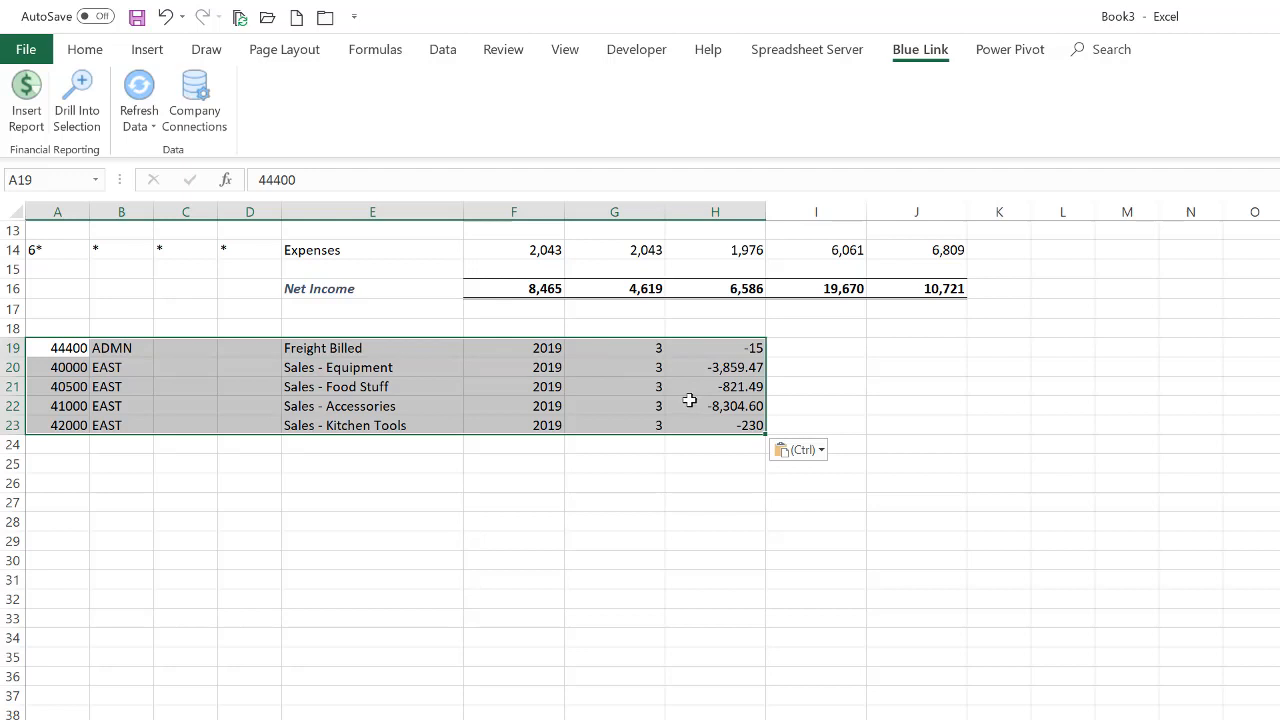
Clear the pasted year, month and amount values from F19:H24
{"action": "left_click", "coordinate": [614, 402]}
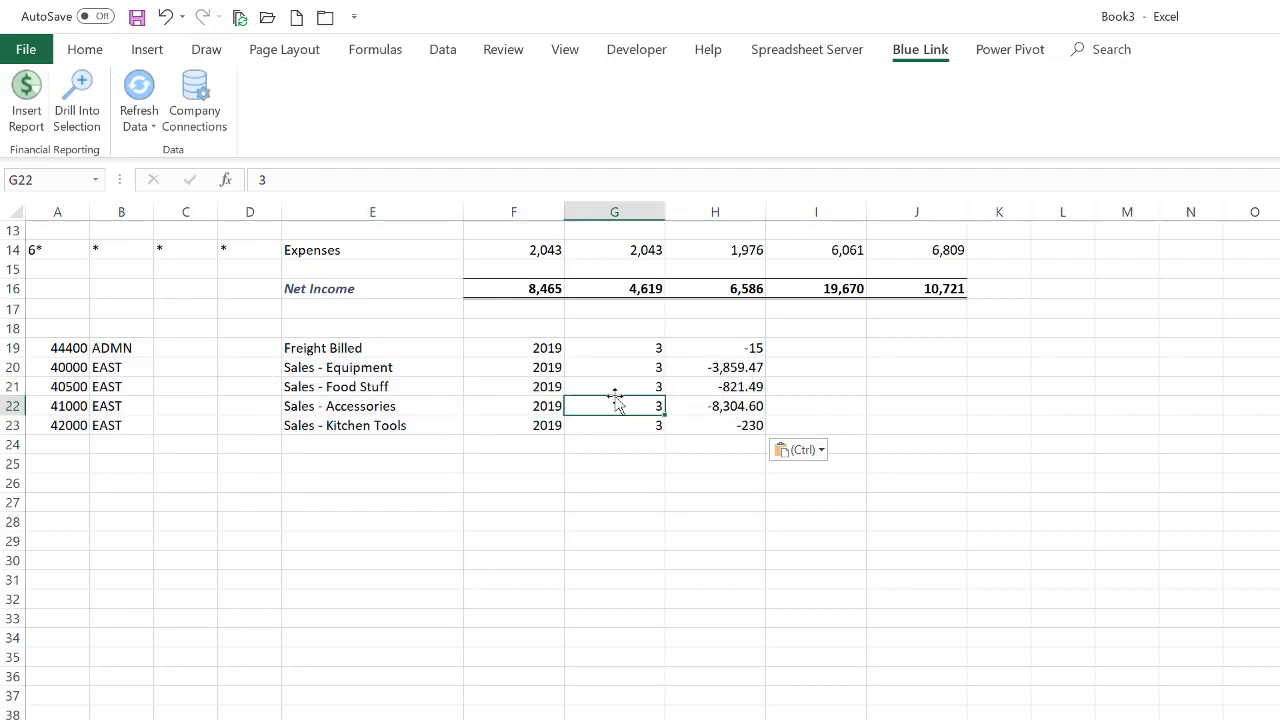
{"action": "left_click_drag", "start_coordinate": [543, 346], "coordinate": [744, 440]}
{"action": "key", "text": "Delete"}
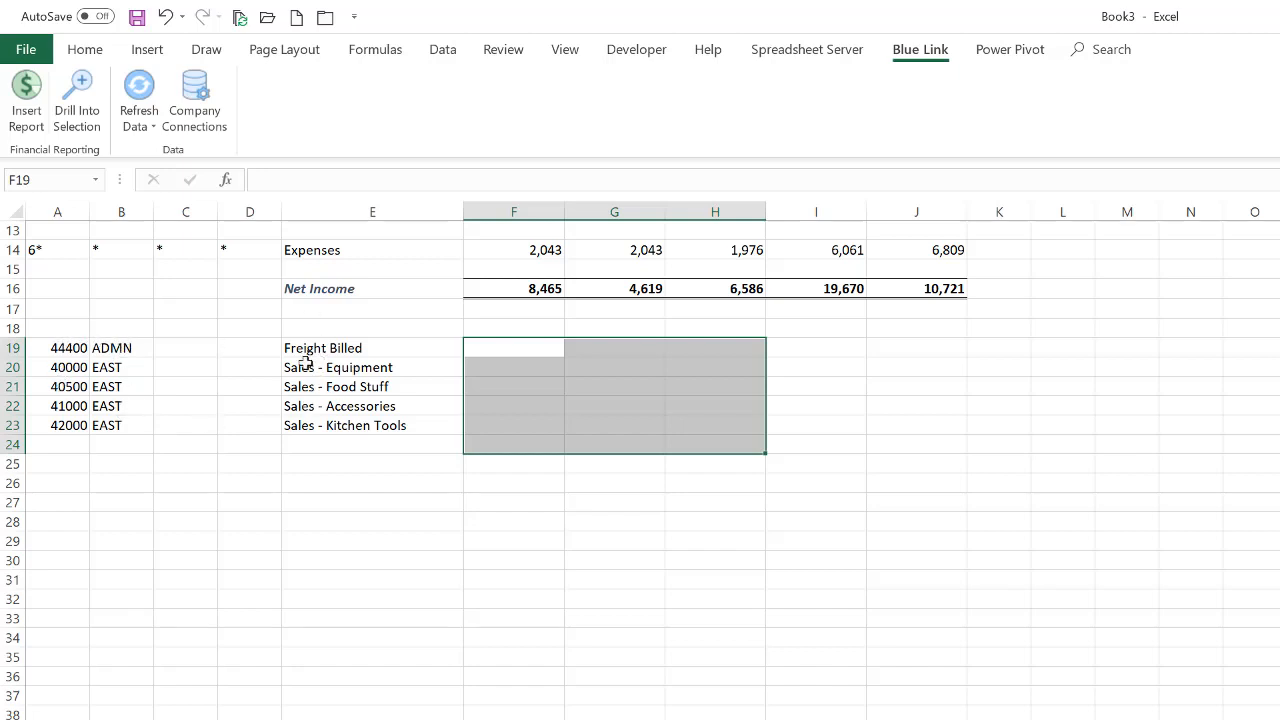
Copy the job code and cost code wildcards from C14:D14 into C19:D23
{"action": "left_click", "coordinate": [172, 250]}
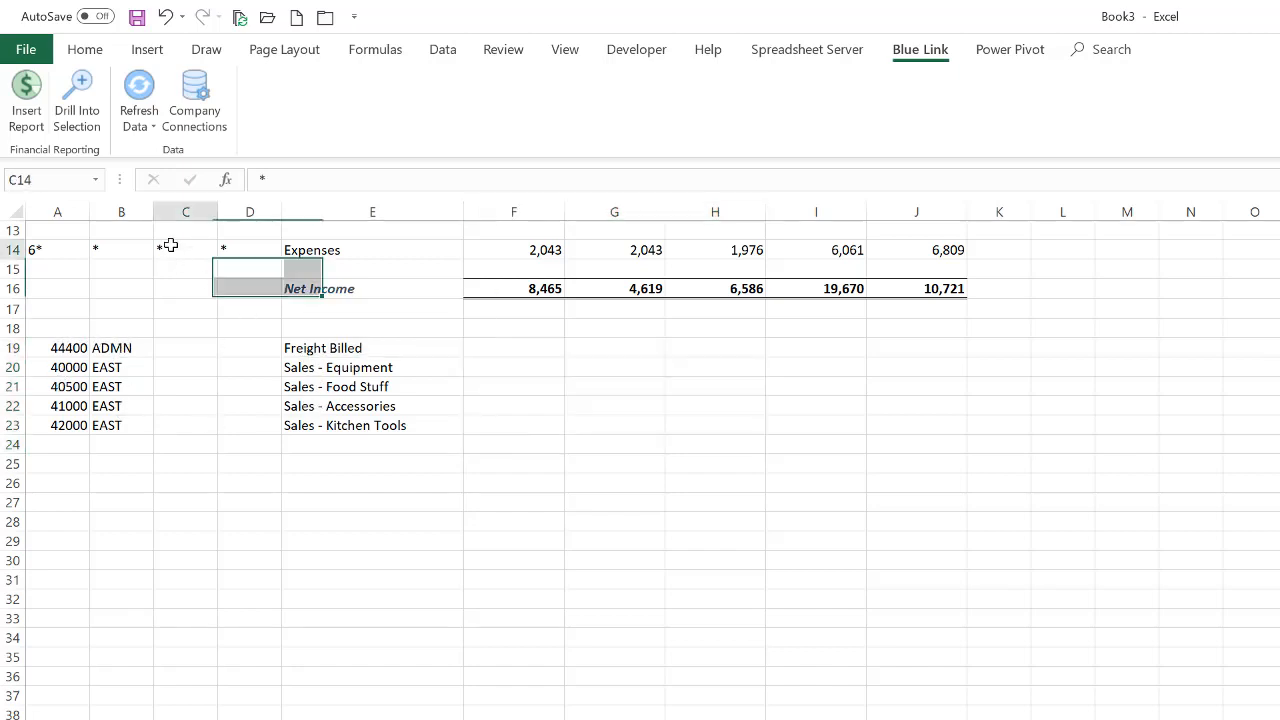
{"action": "left_click_drag", "start_coordinate": [214, 249], "coordinate": [222, 249]}
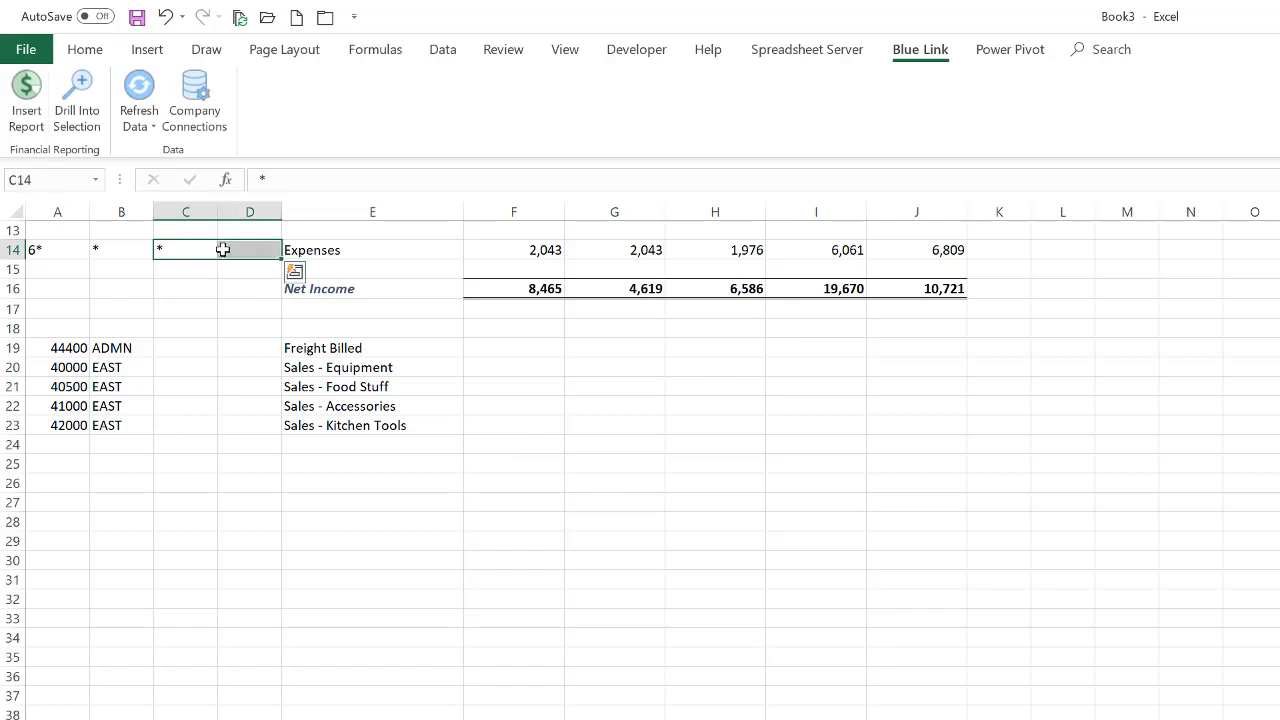
{"action": "key", "text": "ctrl+c"}
{"action": "left_click_drag", "start_coordinate": [180, 354], "coordinate": [237, 425]}
{"action": "key", "text": "ctrl+v"}
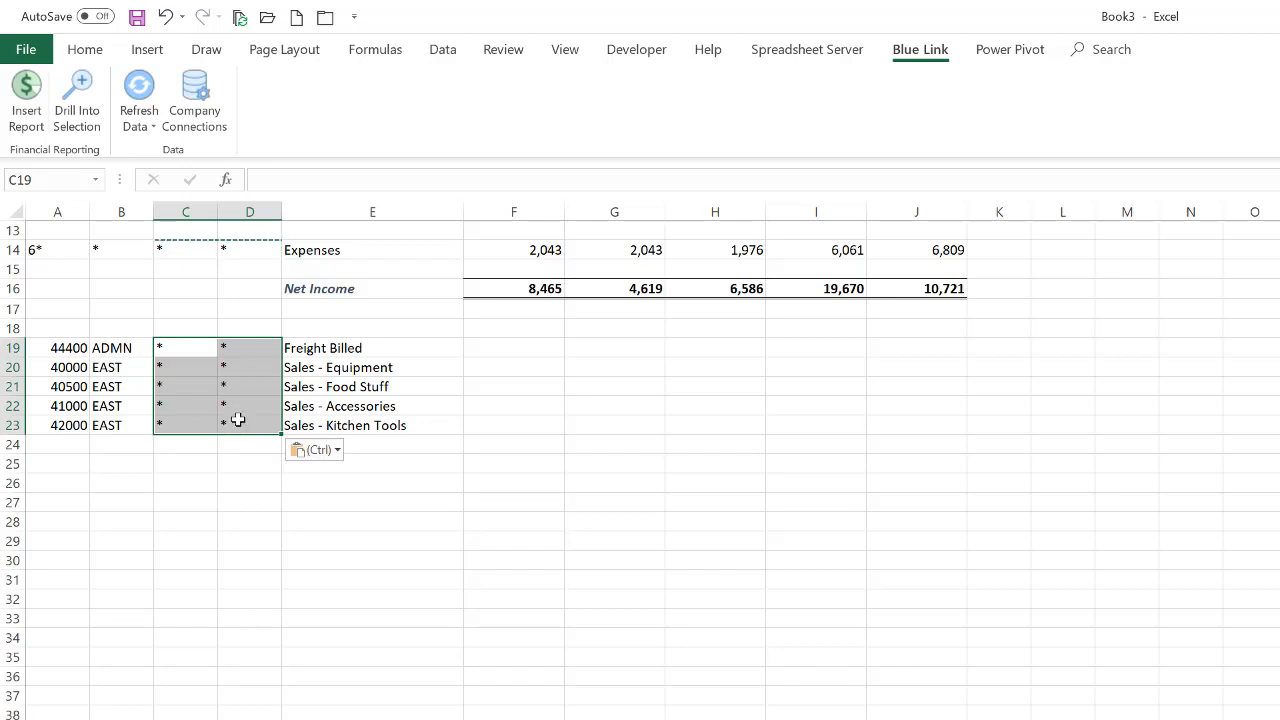
Copy the Expenses formula from F14 into F19 on the Freight Billed row
{"action": "left_click", "coordinate": [553, 253]}
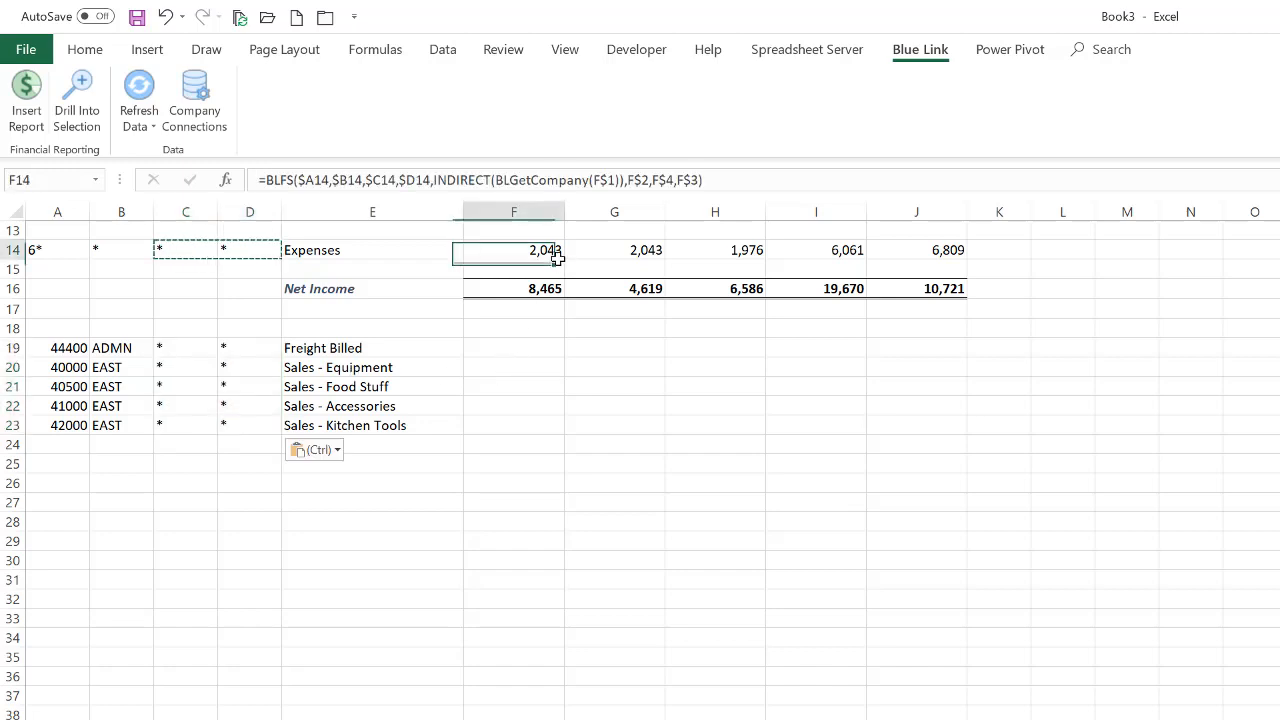
{"action": "key", "text": "ctrl+c"}
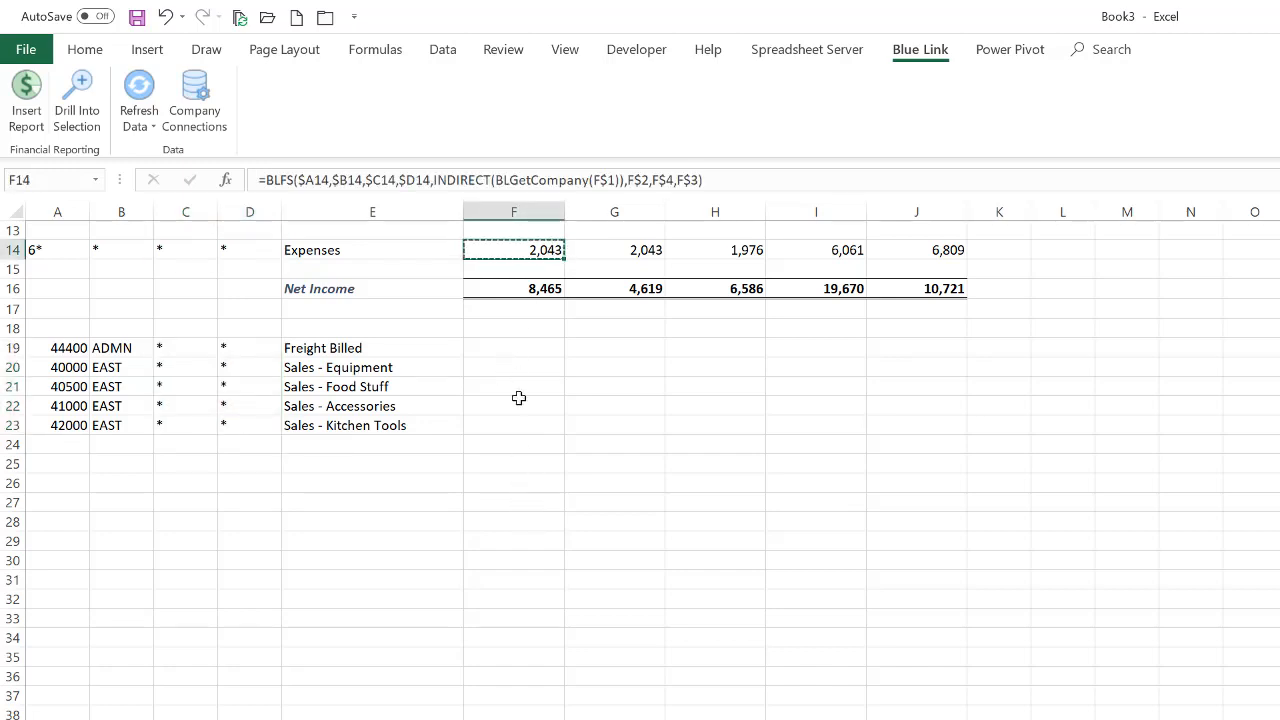
{"action": "left_click", "coordinate": [520, 344]}
{"action": "key", "text": "ctrl+v"}
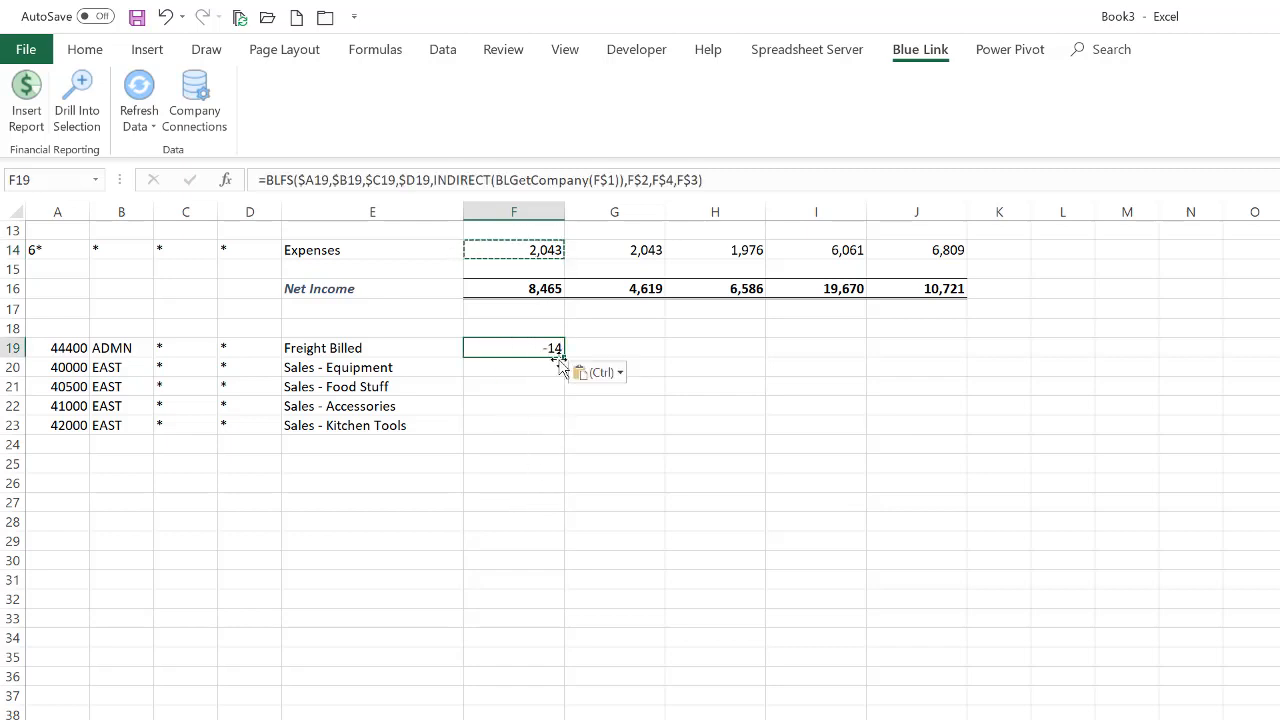
Reverse the sign of the F19 formula by putting a minus before BLFS
{"action": "double_click", "coordinate": [510, 347]}
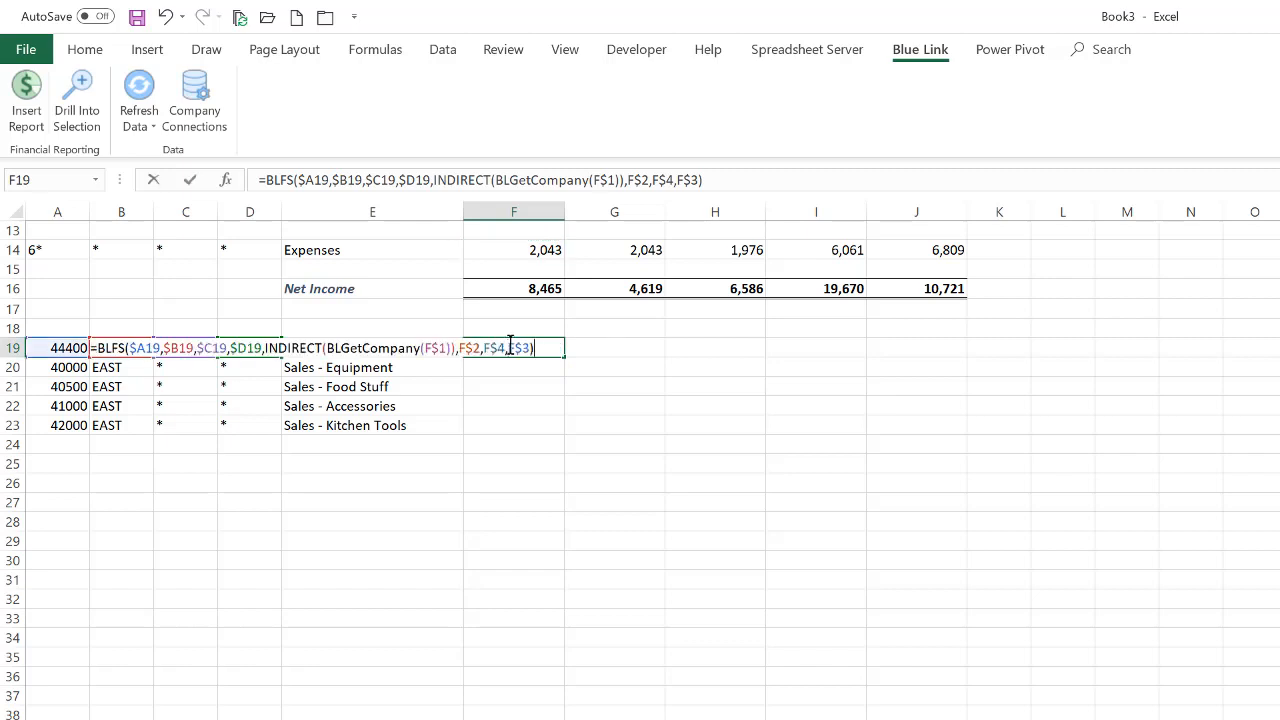
{"action": "left_click", "coordinate": [97, 348]}
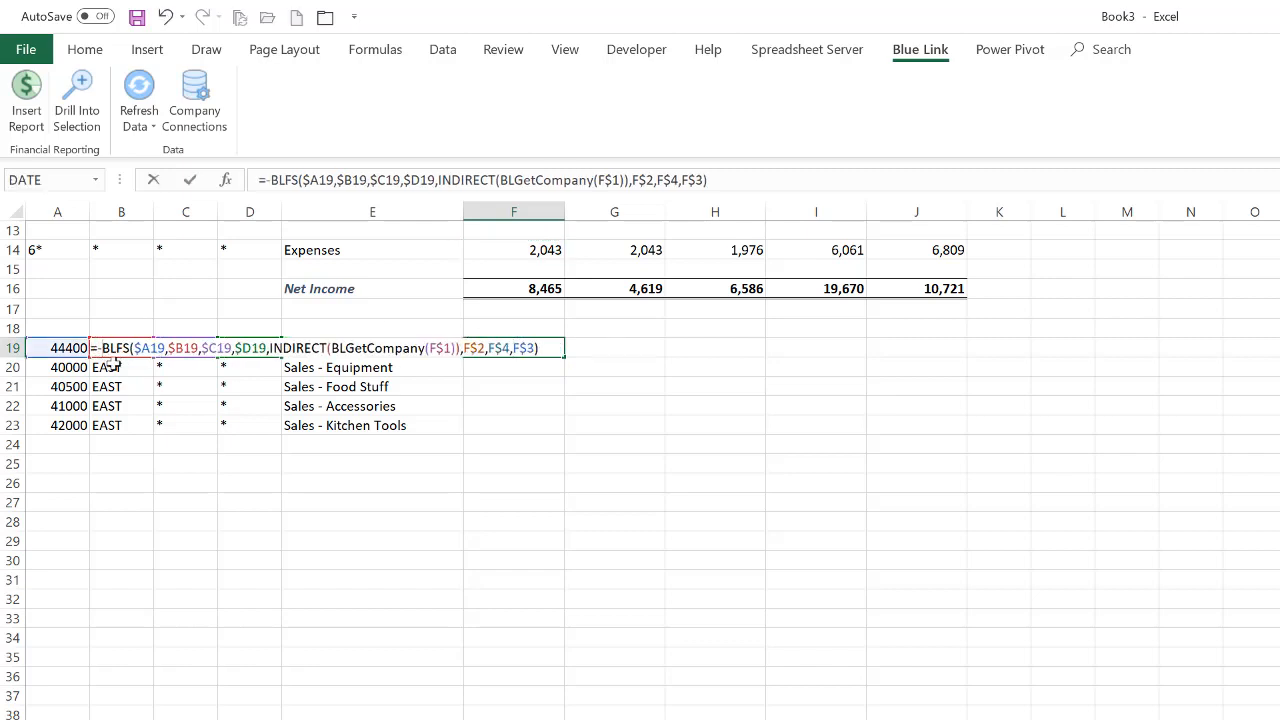
{"action": "key", "text": "Return"}
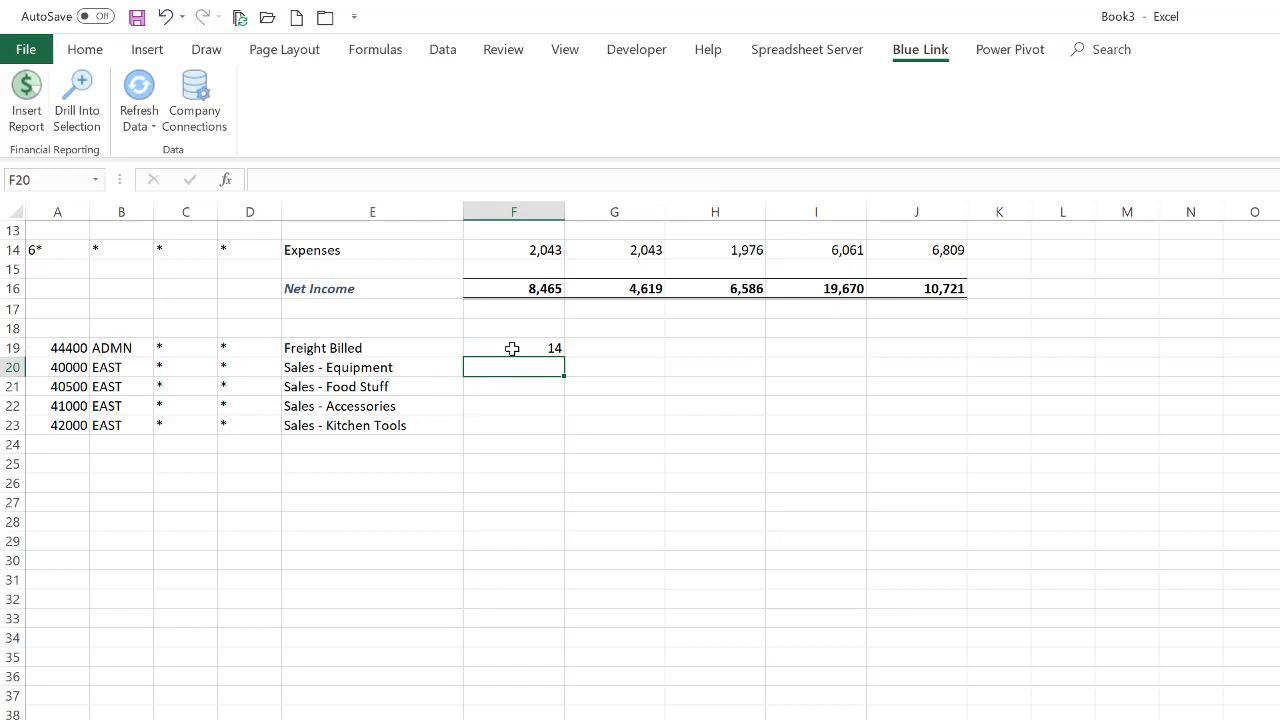
Fill the F19 formula across columns F to J and down through row 23
{"action": "left_click", "coordinate": [548, 349]}
{"action": "mouse_move", "coordinate": [565, 354]}
{"action": "left_mouse_down"}
{"action": "mouse_move", "coordinate": [563, 429]}
{"action": "mouse_move", "coordinate": [920, 452]}
{"action": "left_mouse_up"}
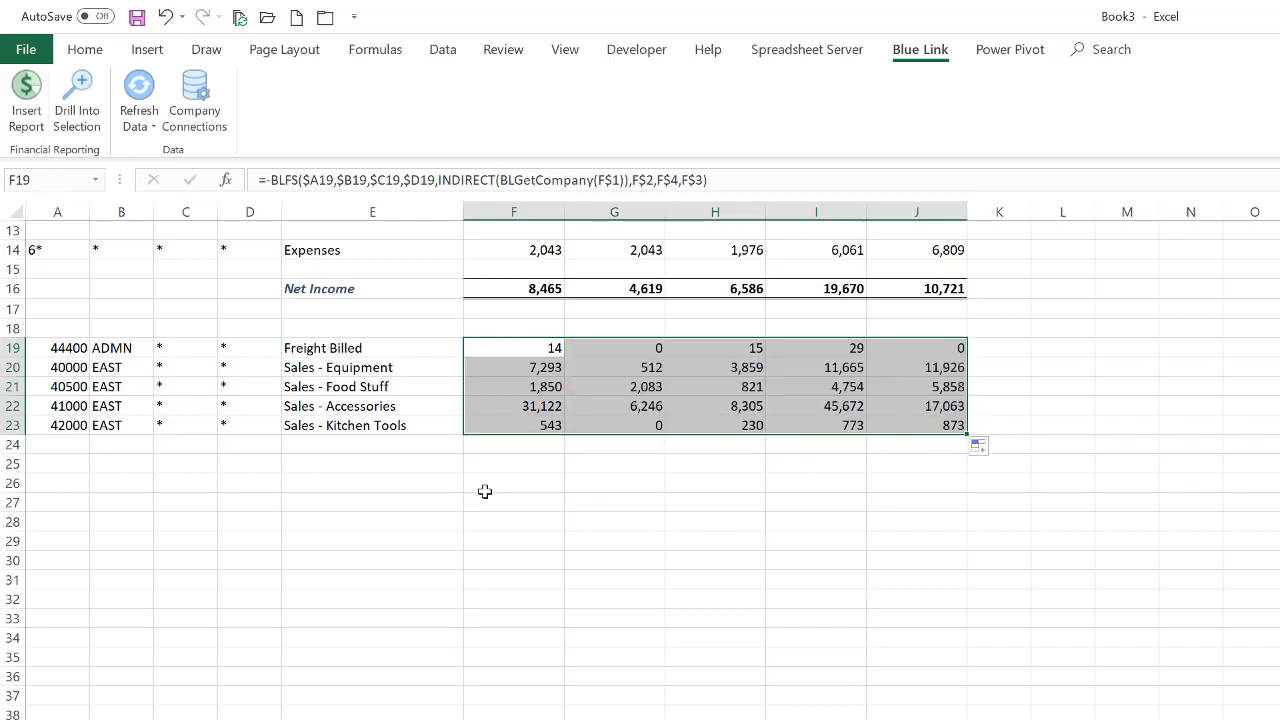
{"action": "left_click", "coordinate": [483, 489]}
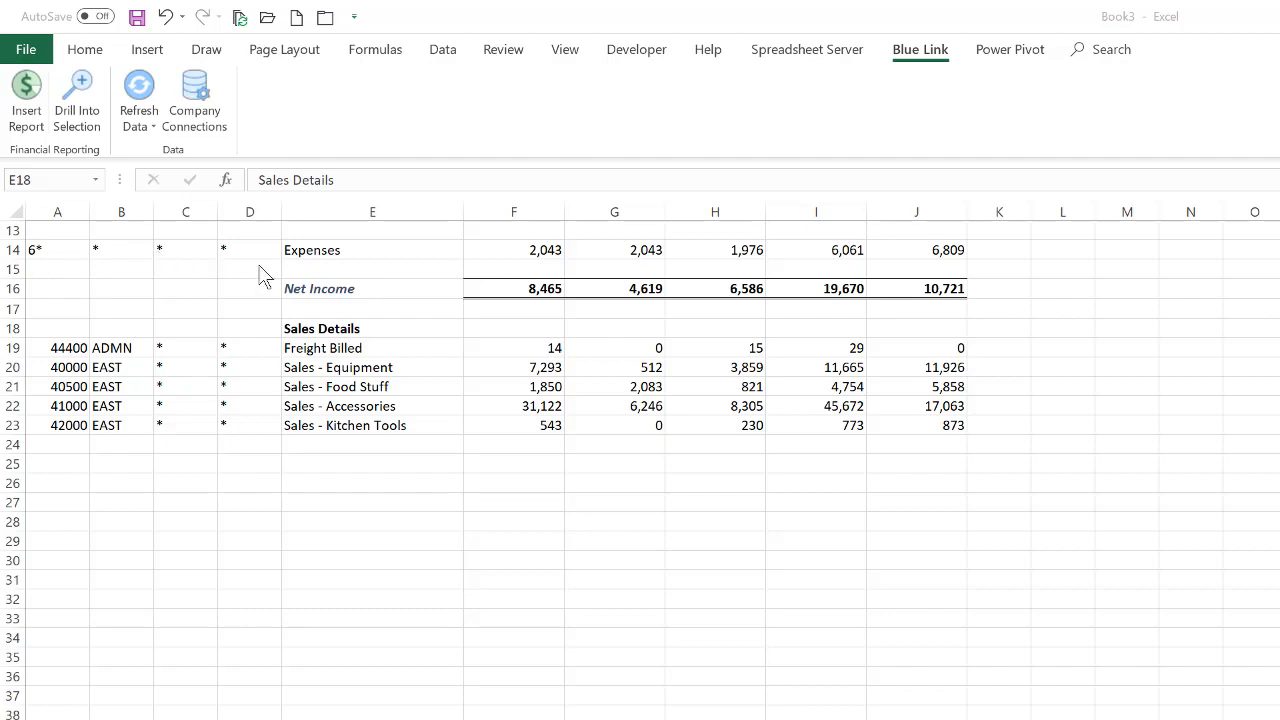
Widen column A to roughly twice its width
{"action": "scroll", "coordinate": [75, 292], "scroll_direction": "up", "scroll_amount": 2}
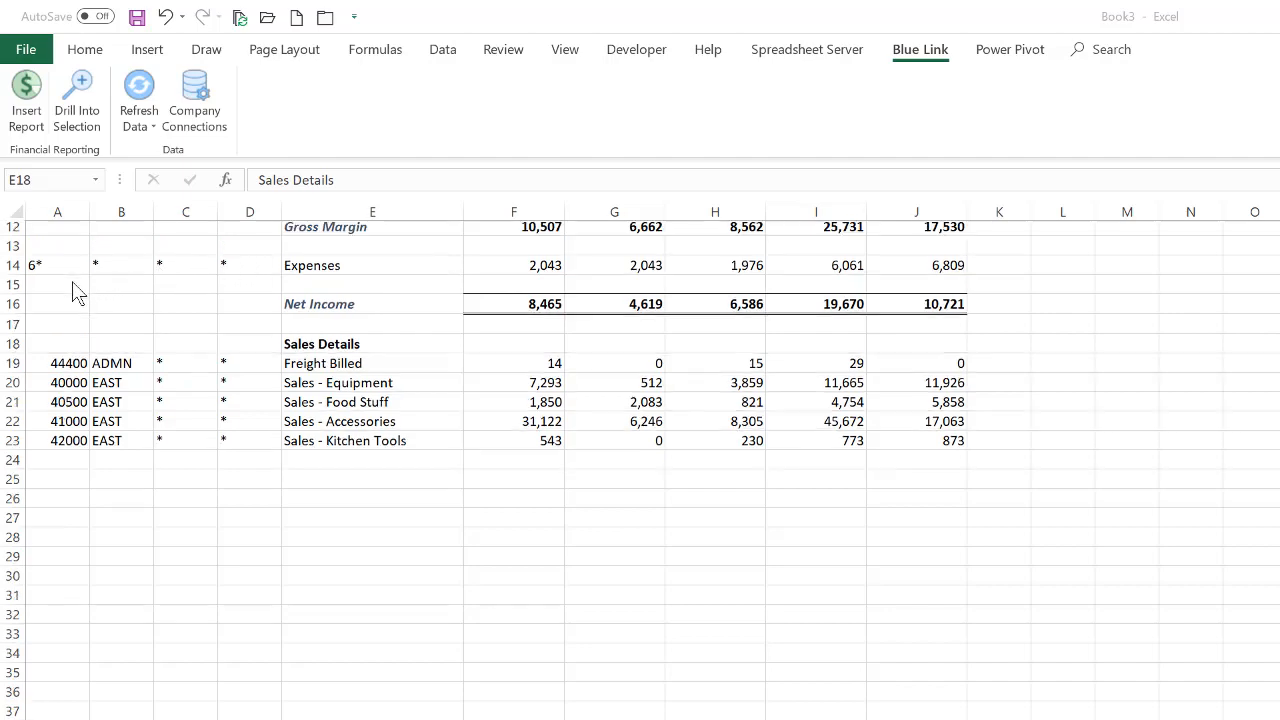
{"action": "scroll", "coordinate": [75, 292], "scroll_direction": "down", "scroll_amount": 1}
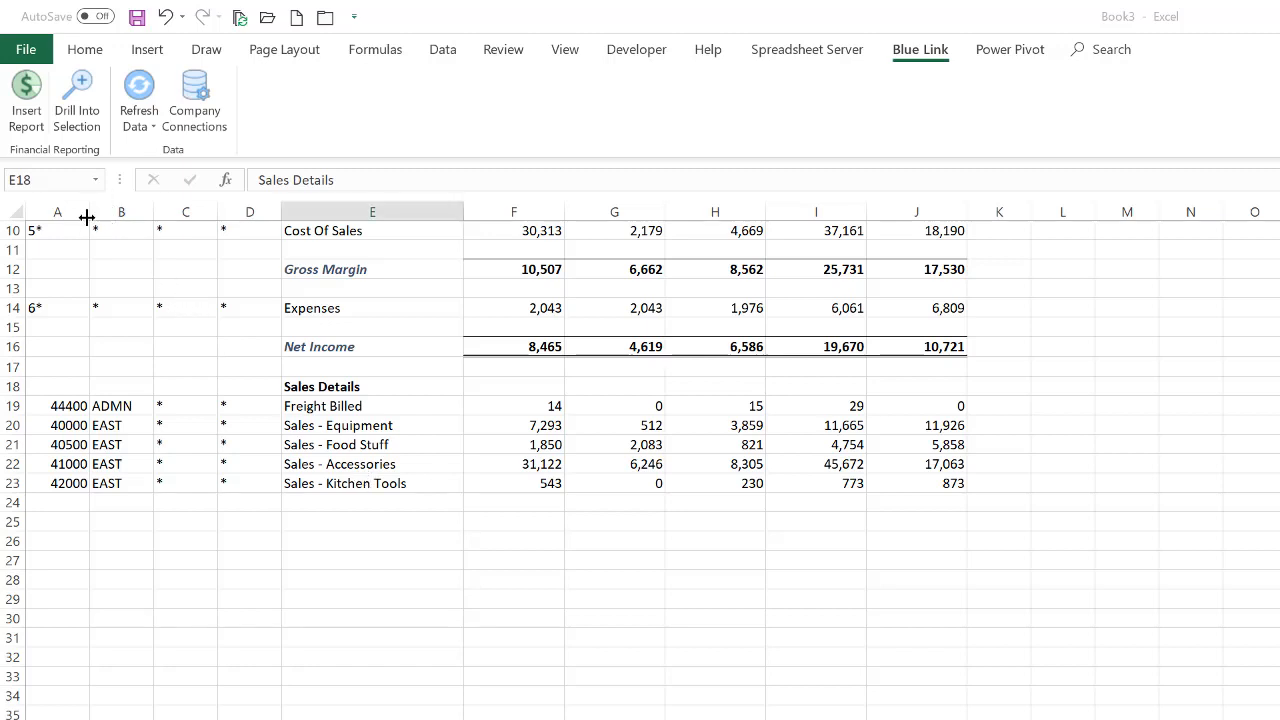
{"action": "left_click_drag", "start_coordinate": [87, 217], "coordinate": [162, 217]}
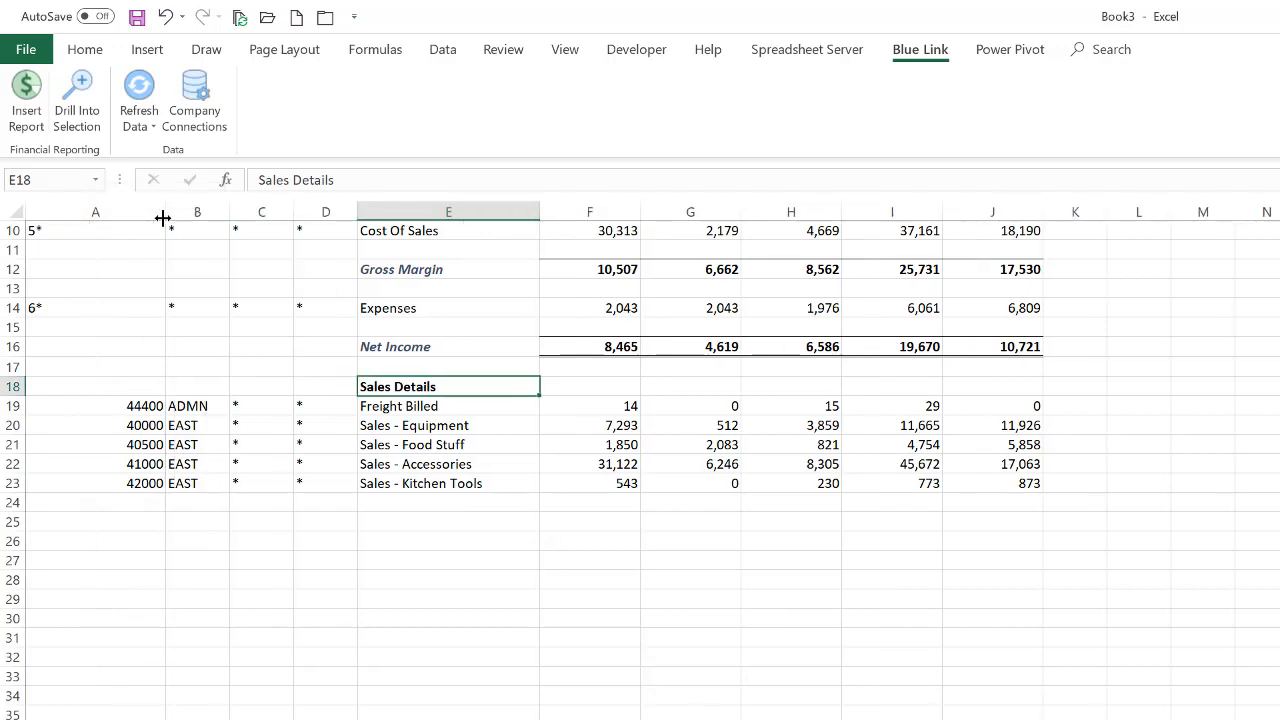
Copy the Sales row A8:J8 and paste it into row 25, starting at A25
{"action": "left_click", "coordinate": [100, 506]}
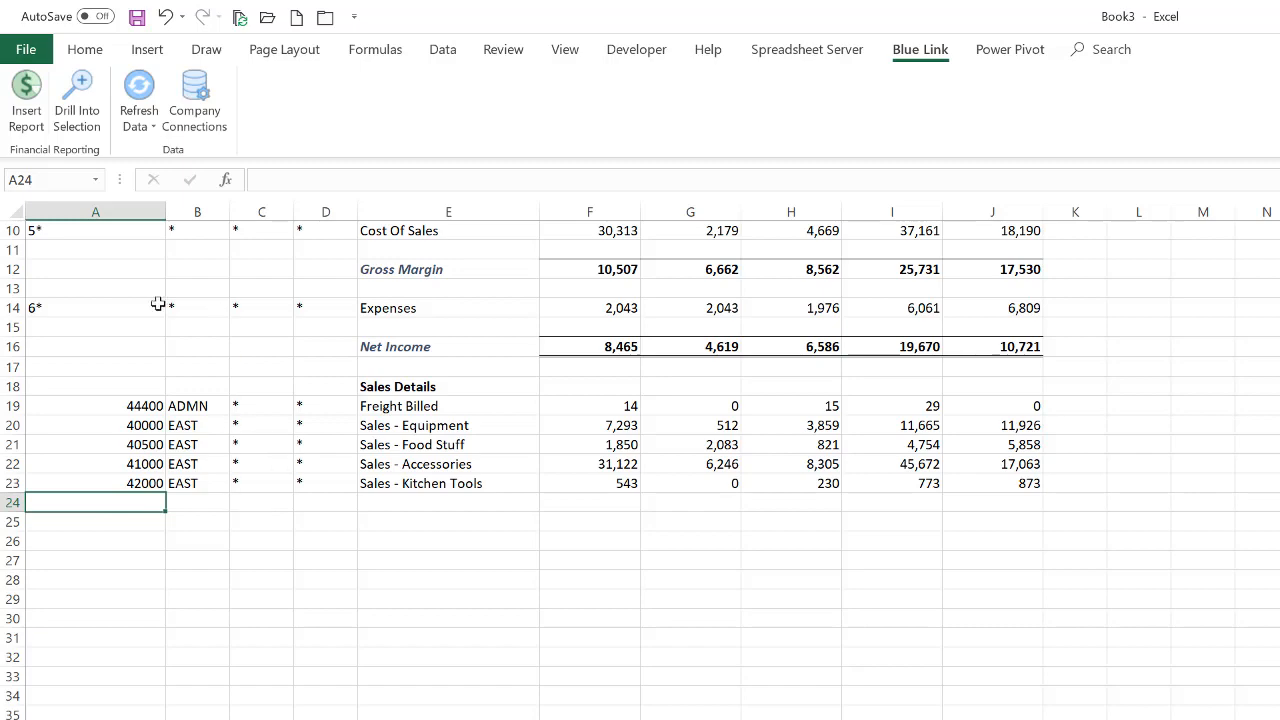
{"action": "scroll", "coordinate": [126, 329], "scroll_direction": "up", "scroll_amount": 3}
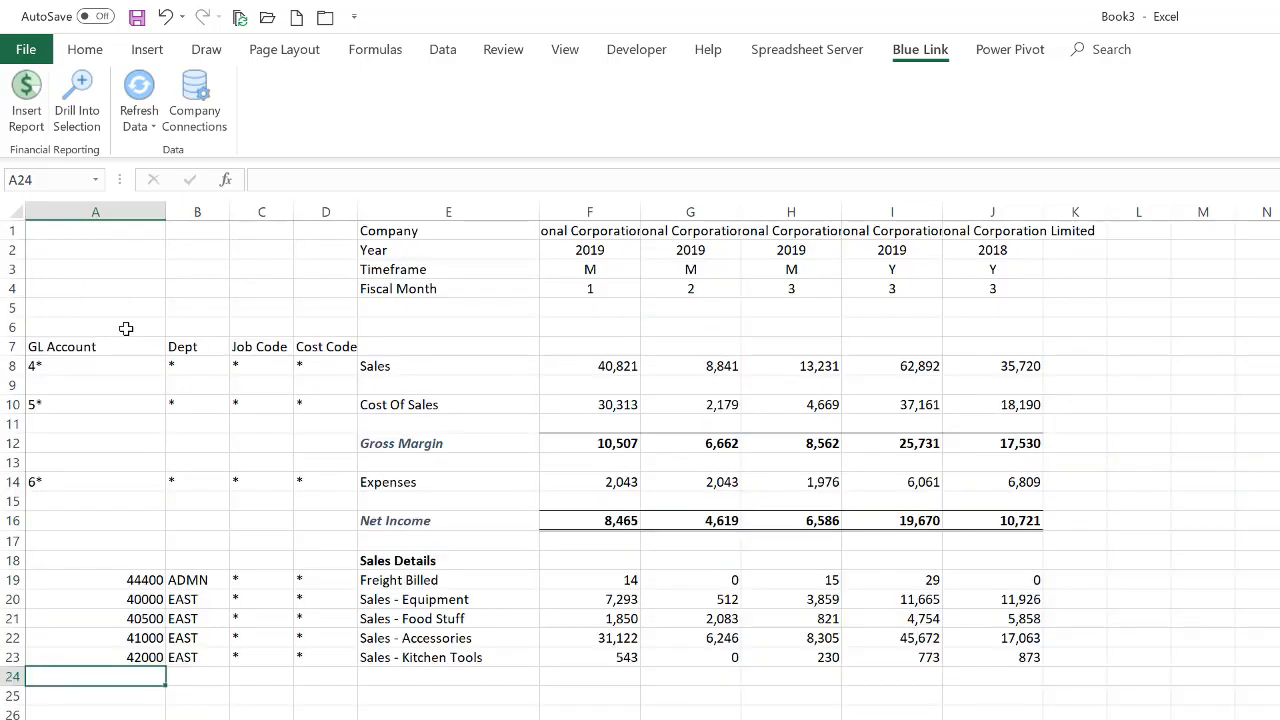
{"action": "left_click_drag", "start_coordinate": [40, 362], "coordinate": [993, 370]}
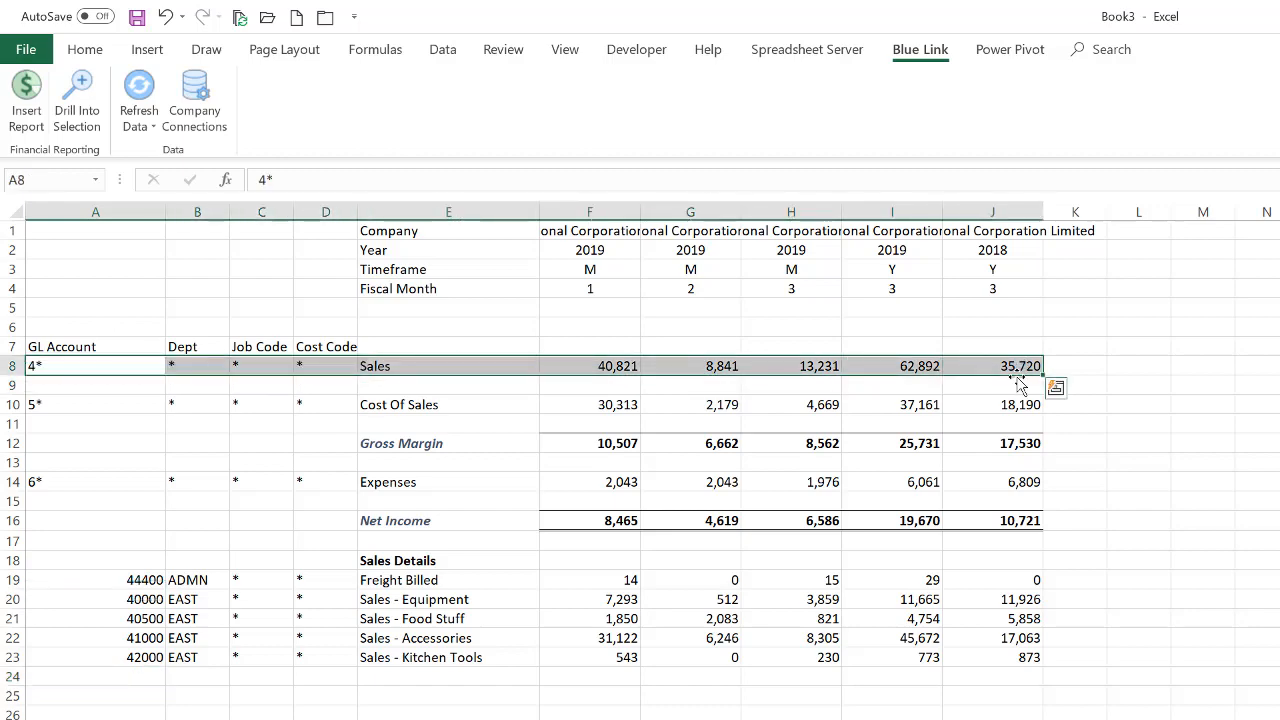
{"action": "key", "text": "ctrl+c"}
{"action": "scroll", "coordinate": [453, 478], "scroll_direction": "down", "scroll_amount": 2}
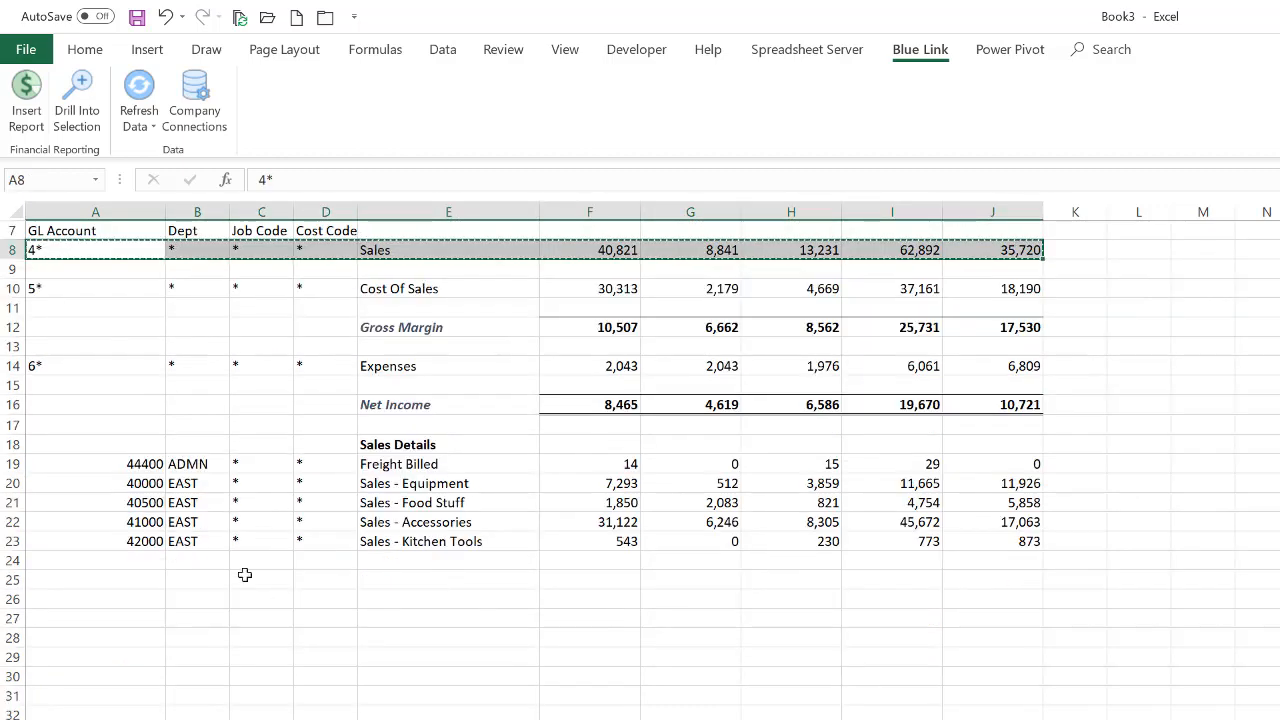
{"action": "left_click", "coordinate": [89, 584]}
{"action": "key", "text": "ctrl+v"}
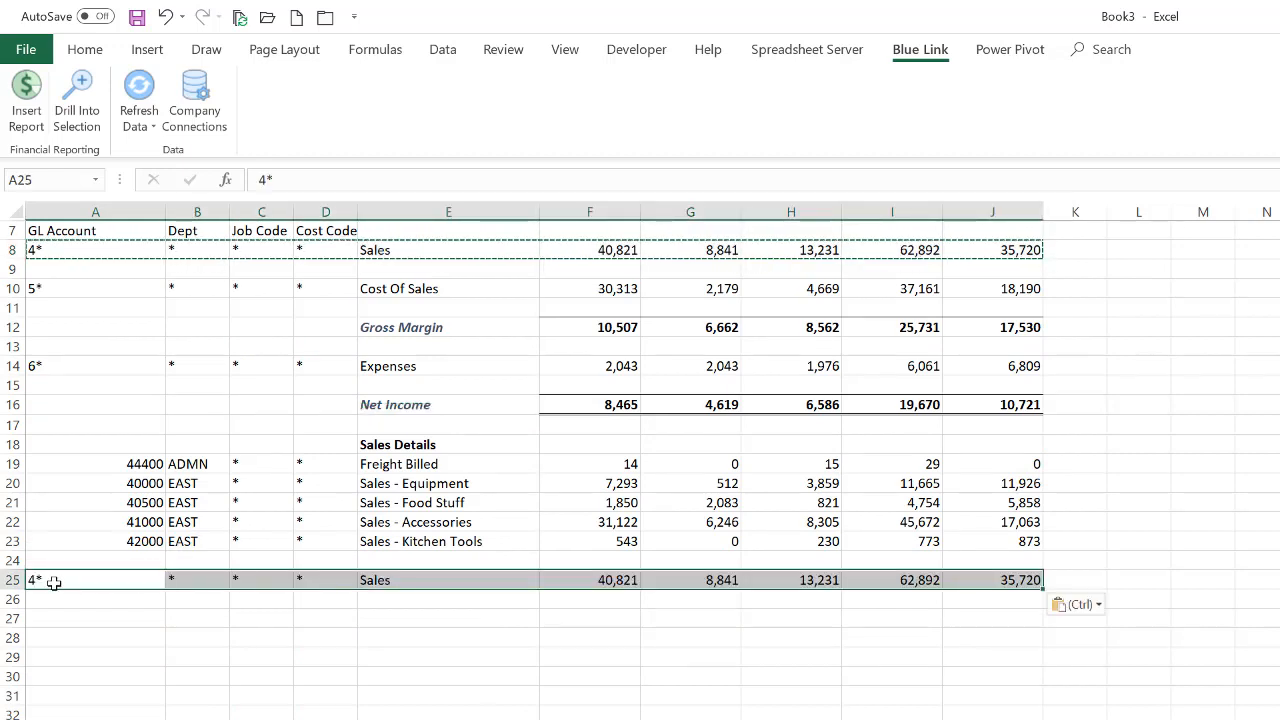
Set the GL account in A25 to the two-account list [41000,42000]
{"action": "left_click", "coordinate": [56, 579]}
{"action": "double_click", "coordinate": [56, 579]}
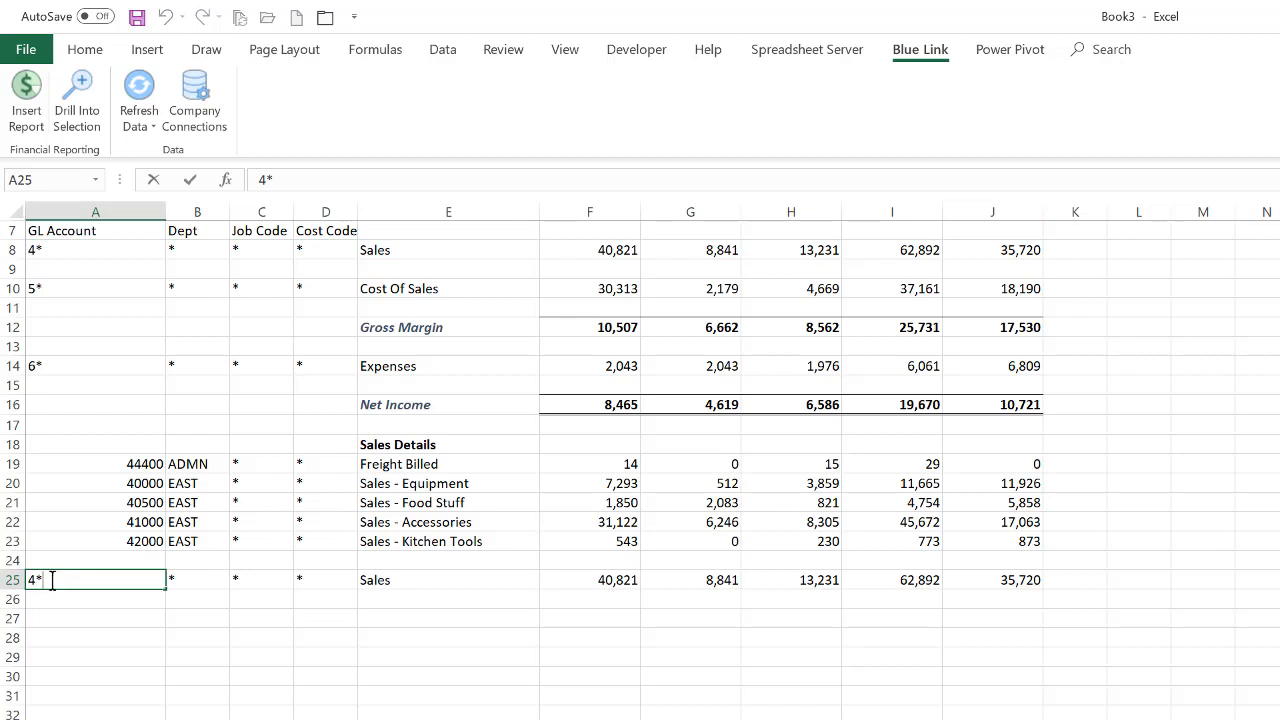
{"action": "left_click_drag", "start_coordinate": [52, 580], "coordinate": [20, 580]}
{"action": "type", "text": "[41000"}
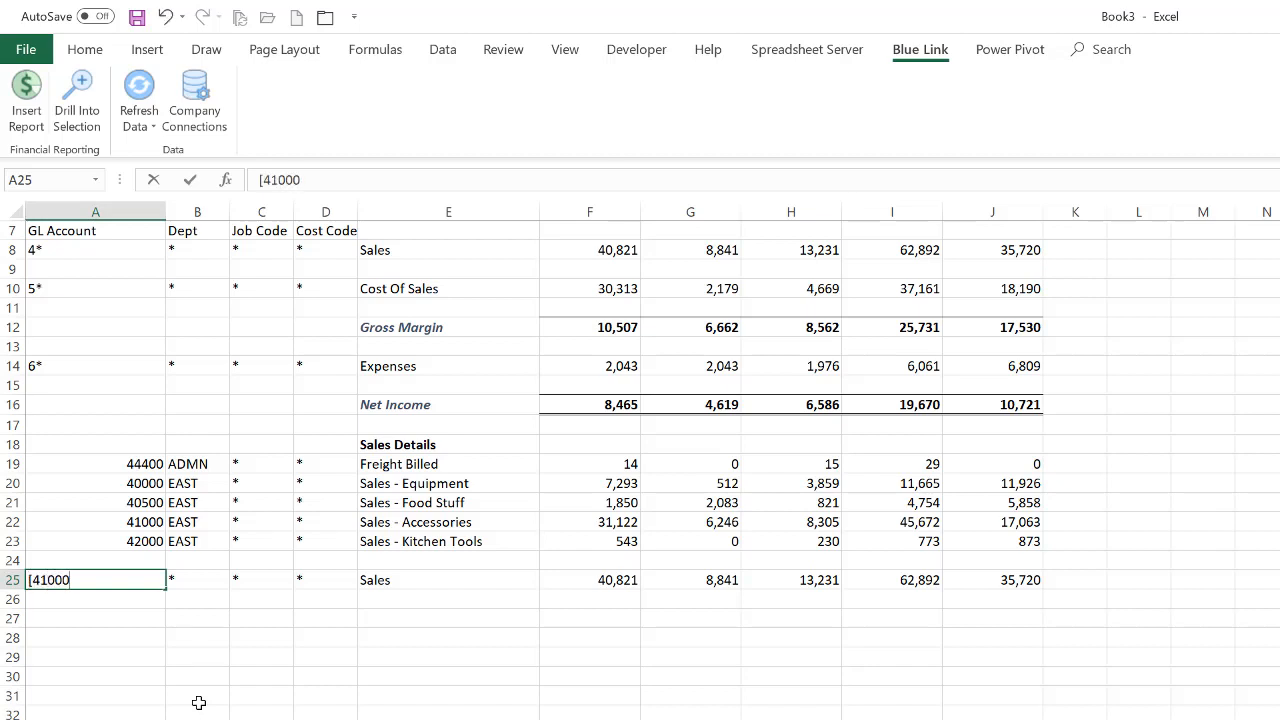
{"action": "type", "text": ",42000]"}
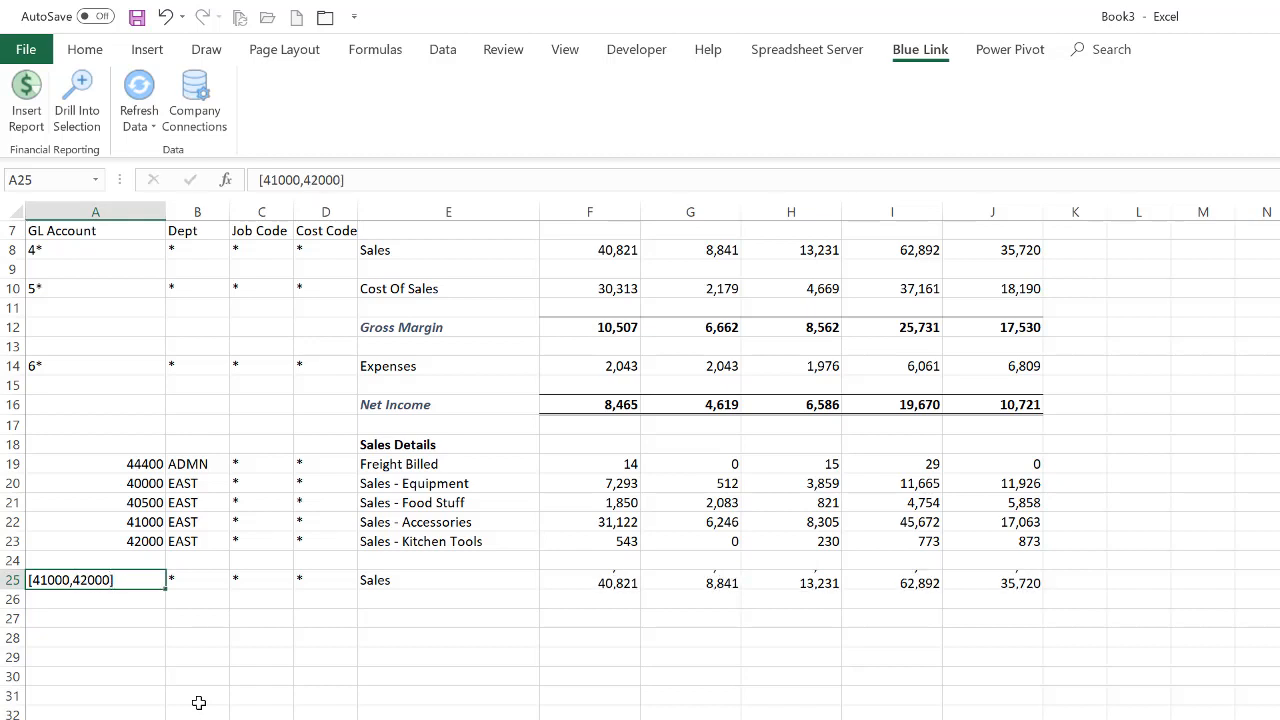
{"action": "key", "text": "Return"}
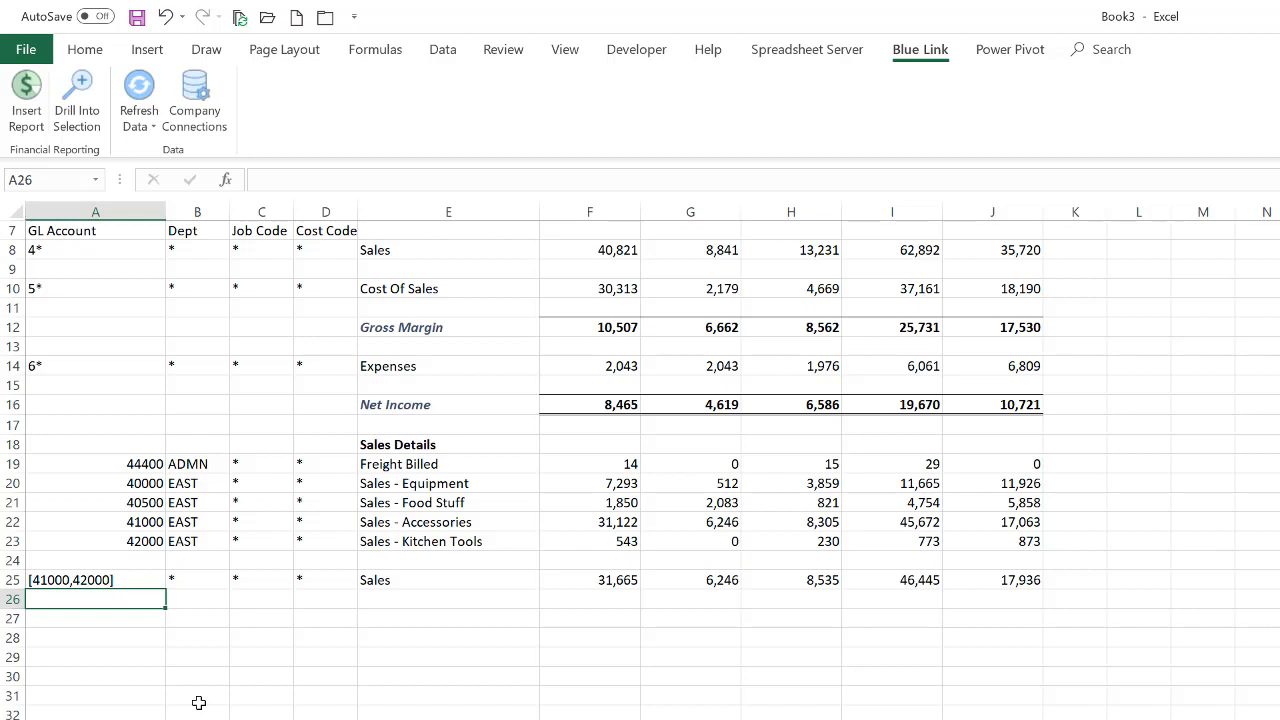
{"action": "key", "text": "Up"}
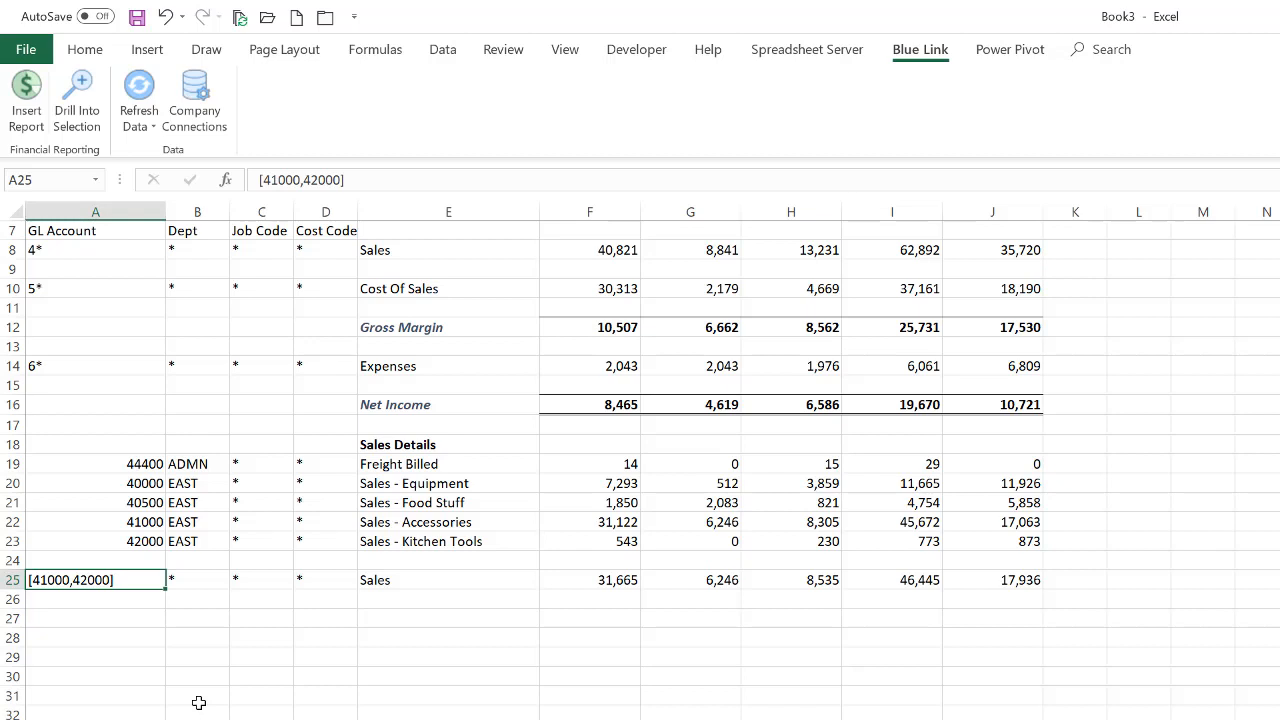
{"action": "type", "text": "[4"}
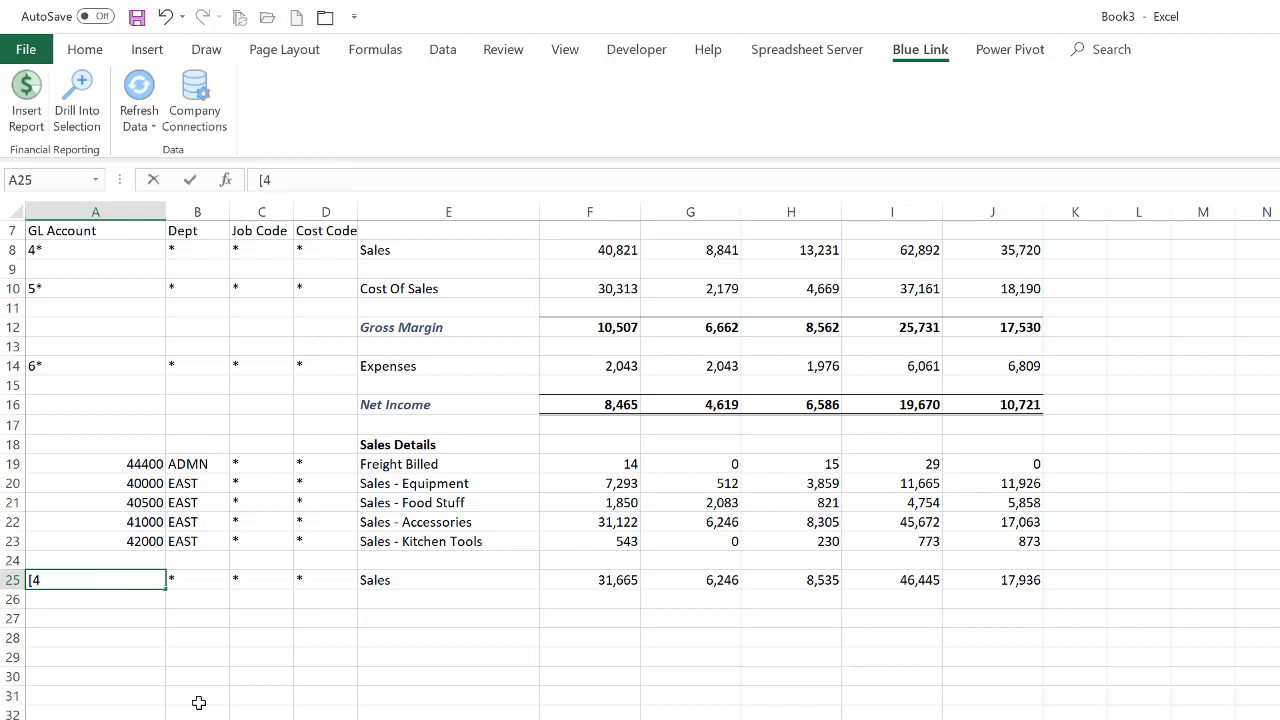
{"action": "type", "text": "1000-45000]"}
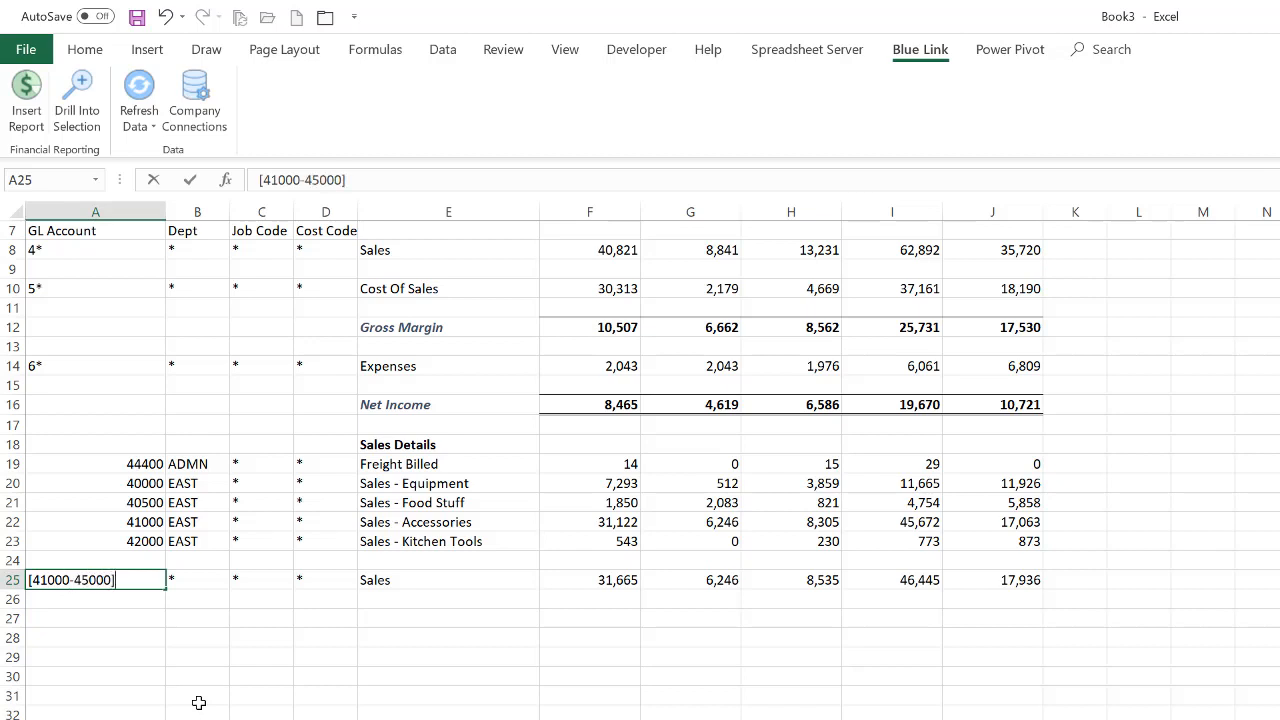
{"action": "key", "text": "Return"}
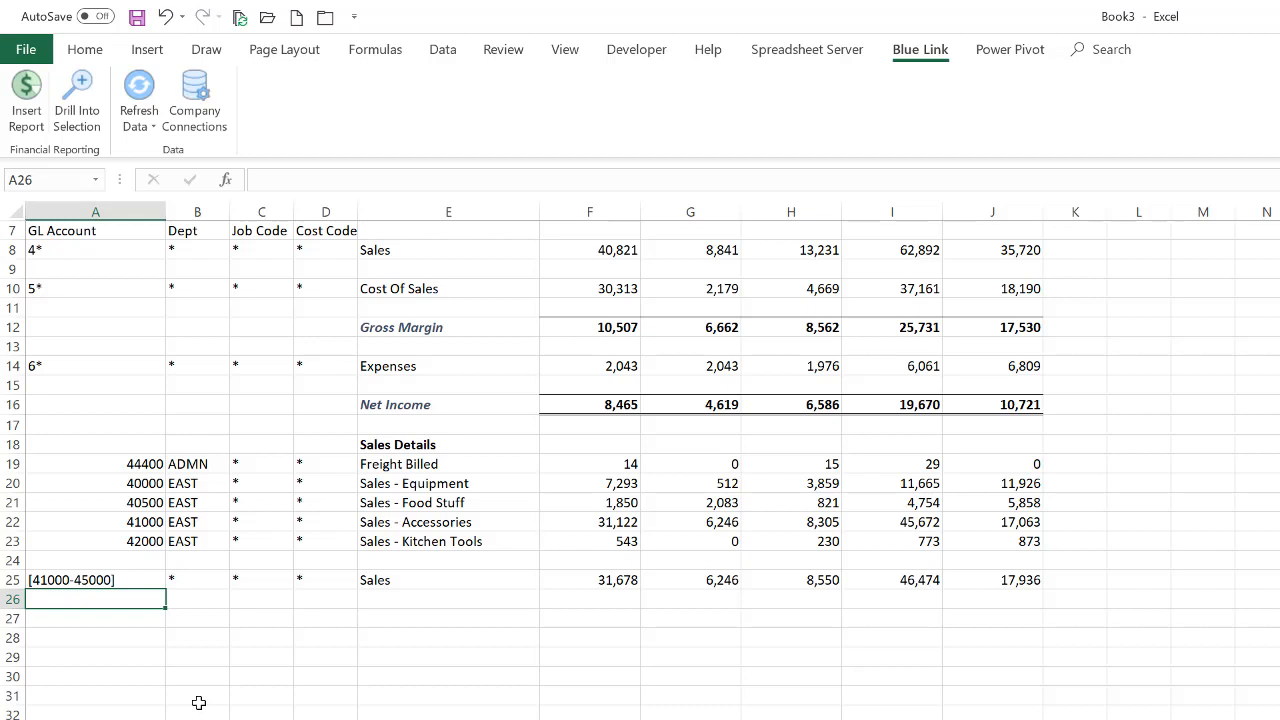
{"action": "key", "text": "Up"}
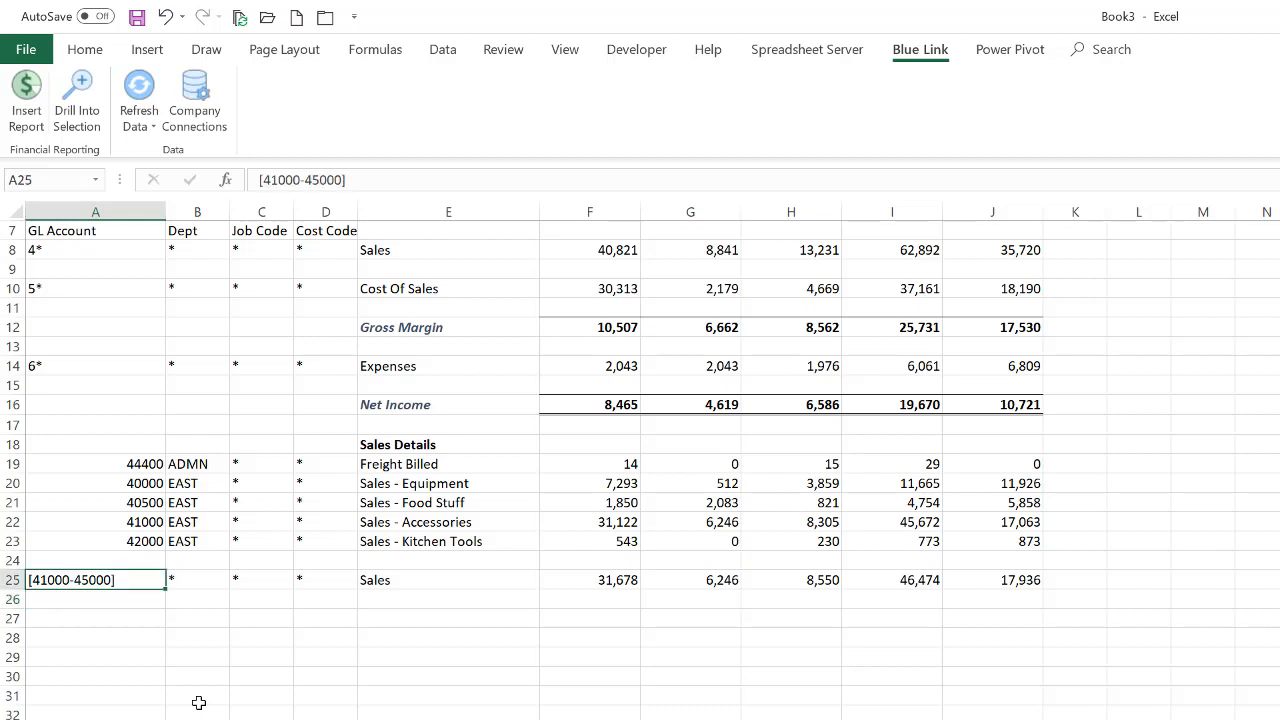
{"action": "key", "text": "F2"}
{"action": "key", "text": "Left"}
{"action": "type", "text": ",40000"}
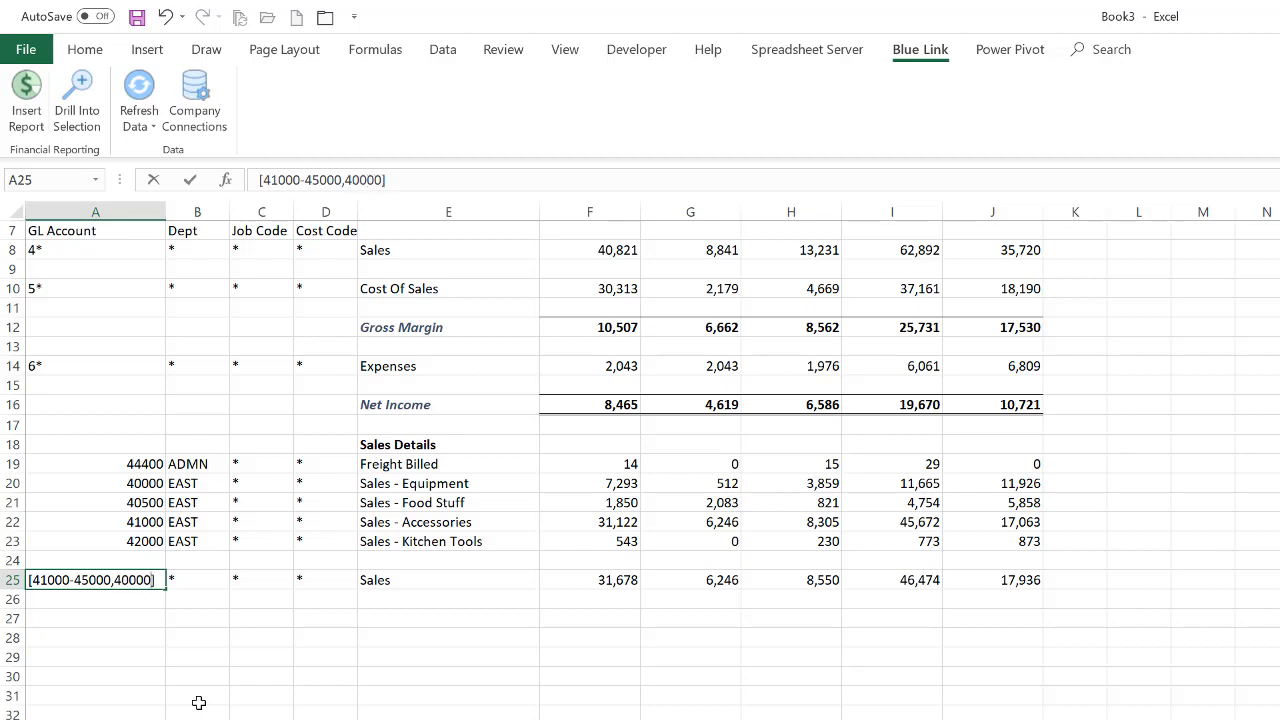
{"action": "key", "text": "Return"}
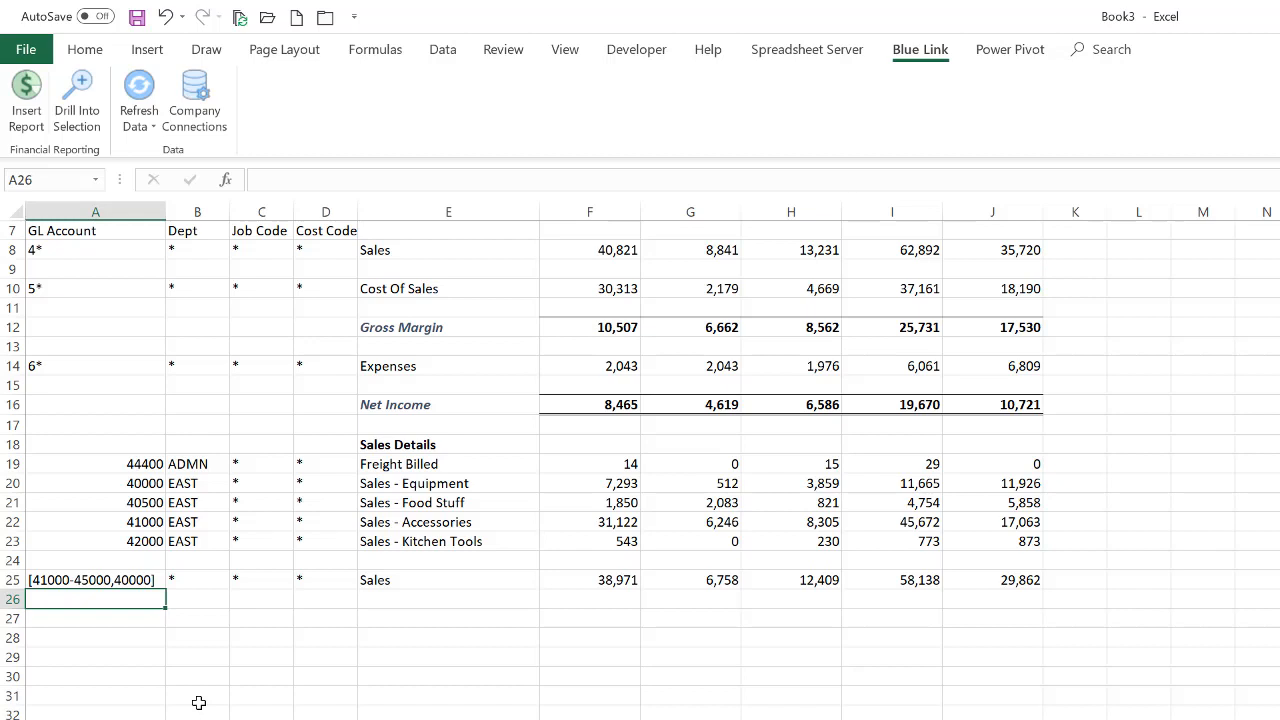
{"action": "key", "text": "Up"}
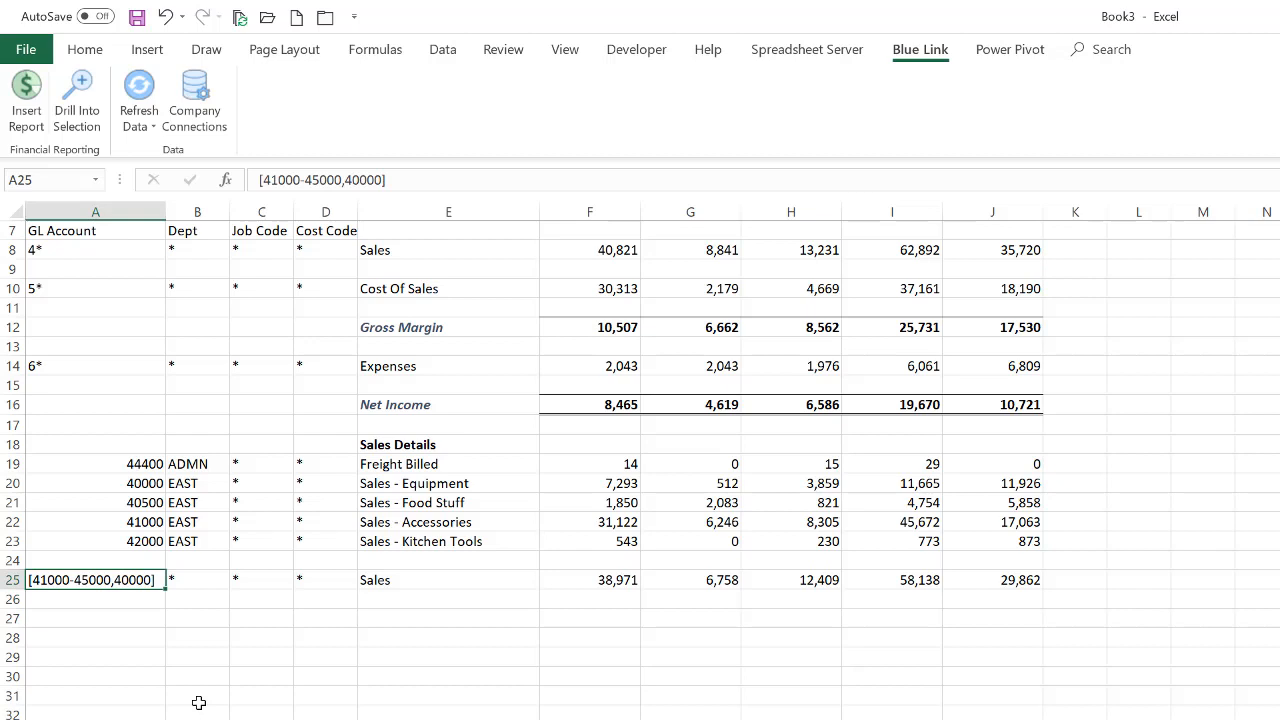
{"action": "type", "text": "["}
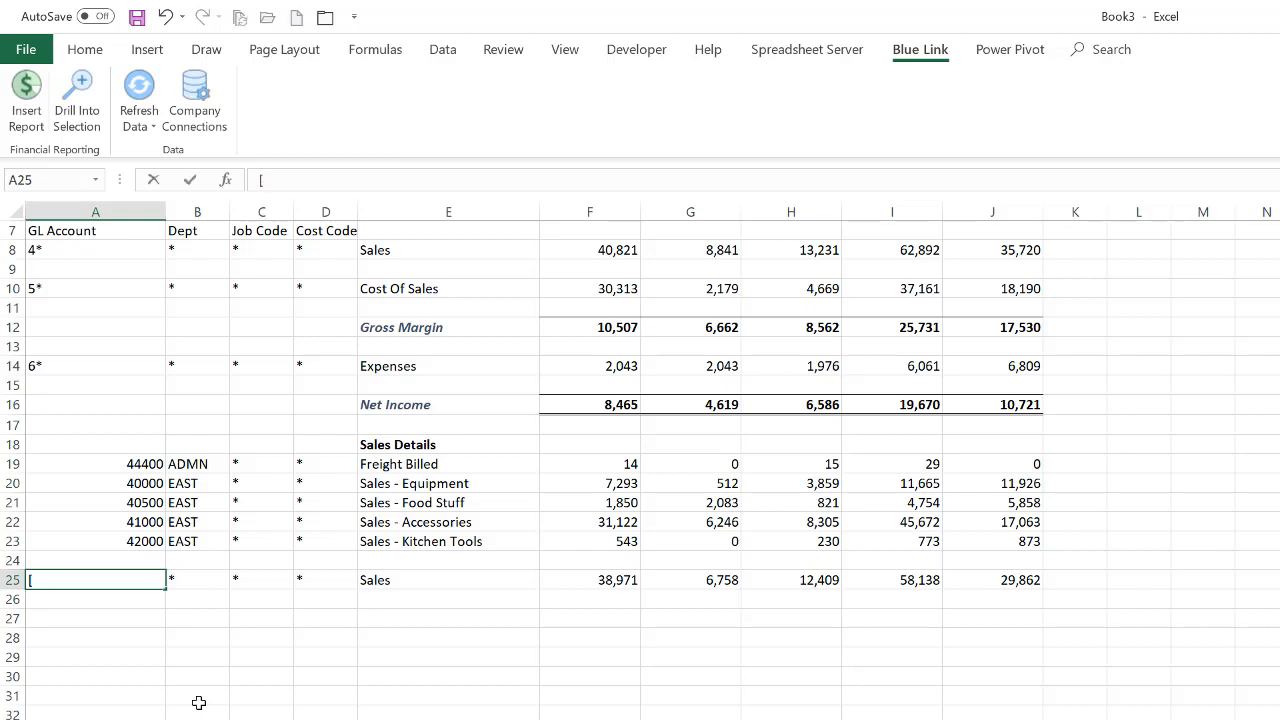
{"action": "type", "text": "40000-45000"}
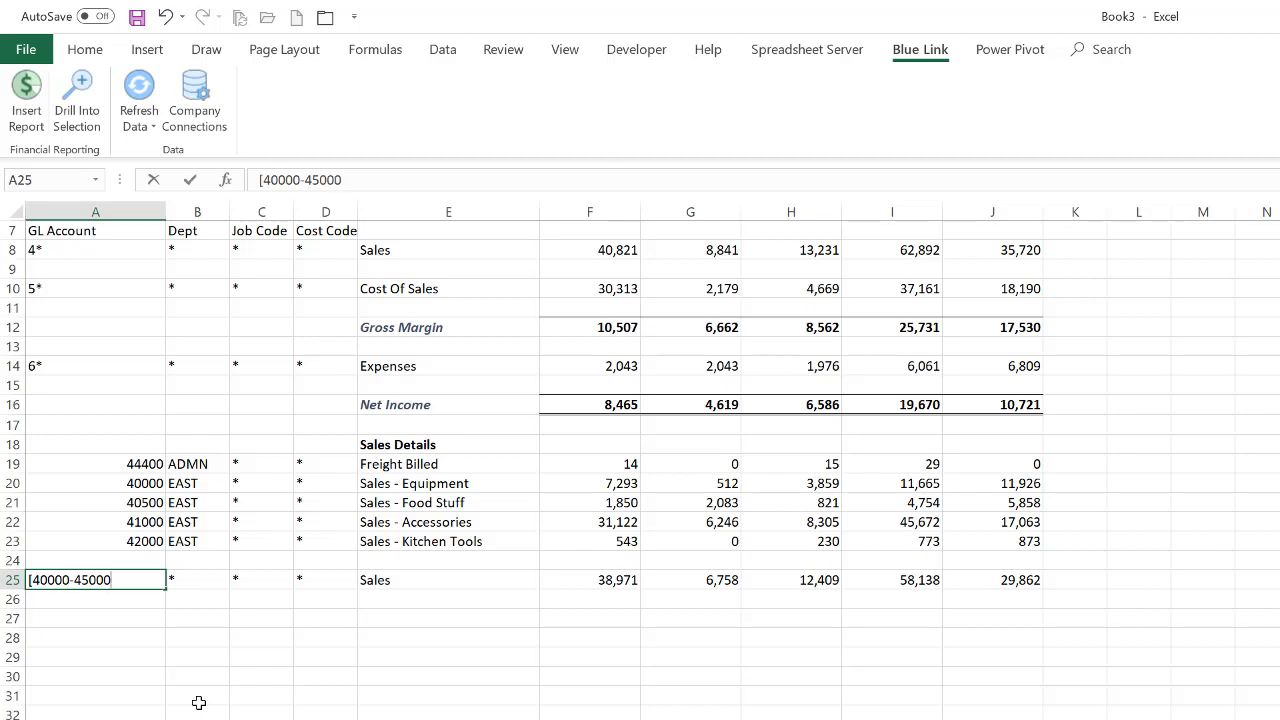
{"action": "type", "text": "/42000]"}
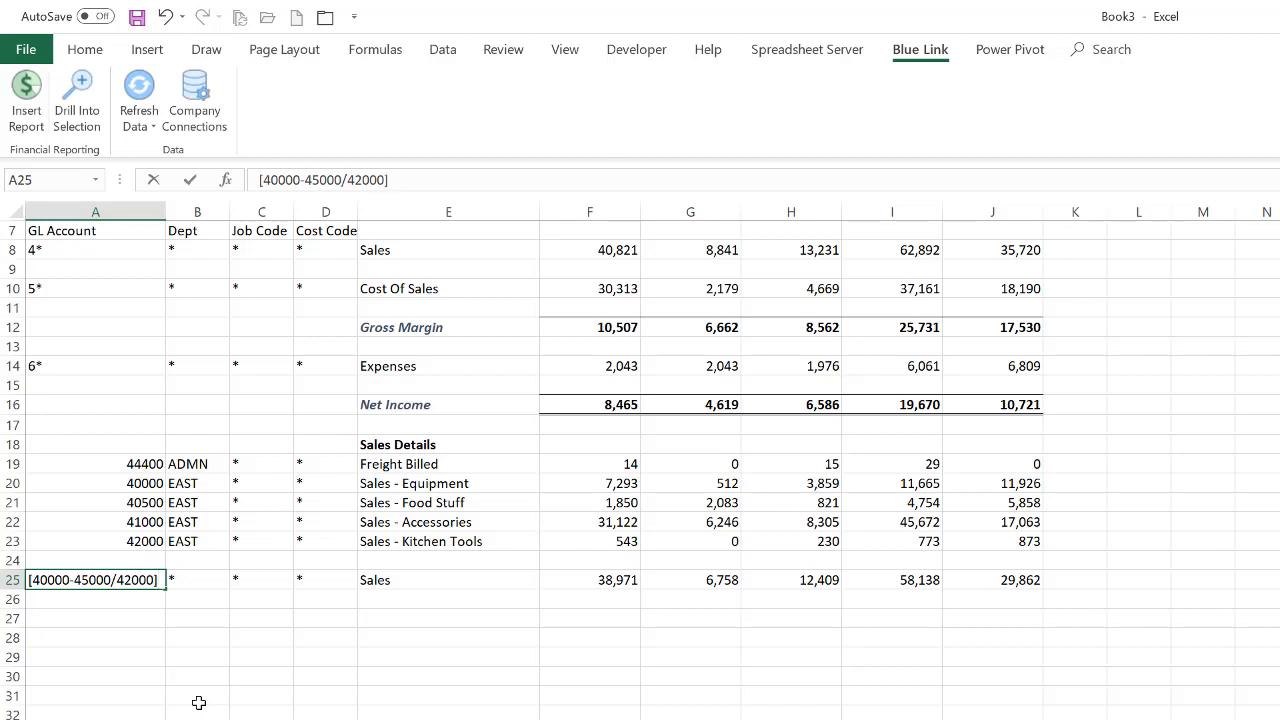
{"action": "key", "text": "Return"}
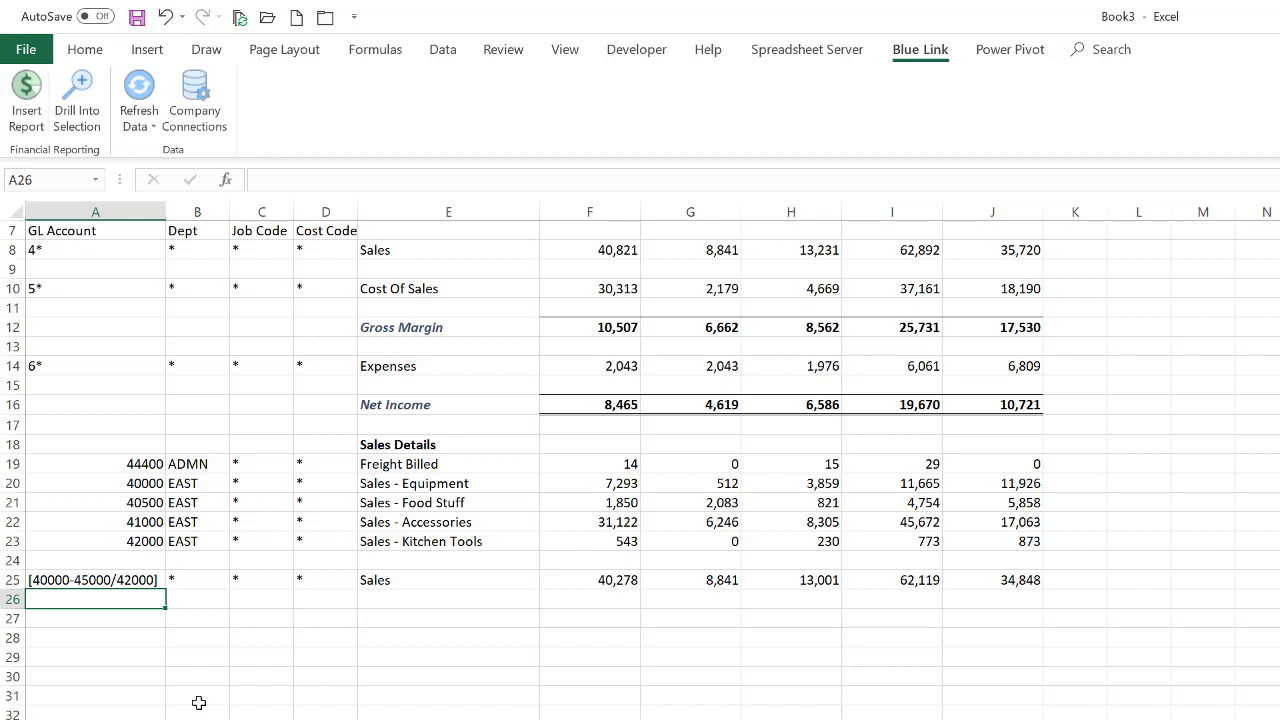
{"action": "key", "text": "Up"}
{"action": "key", "text": "Right"}
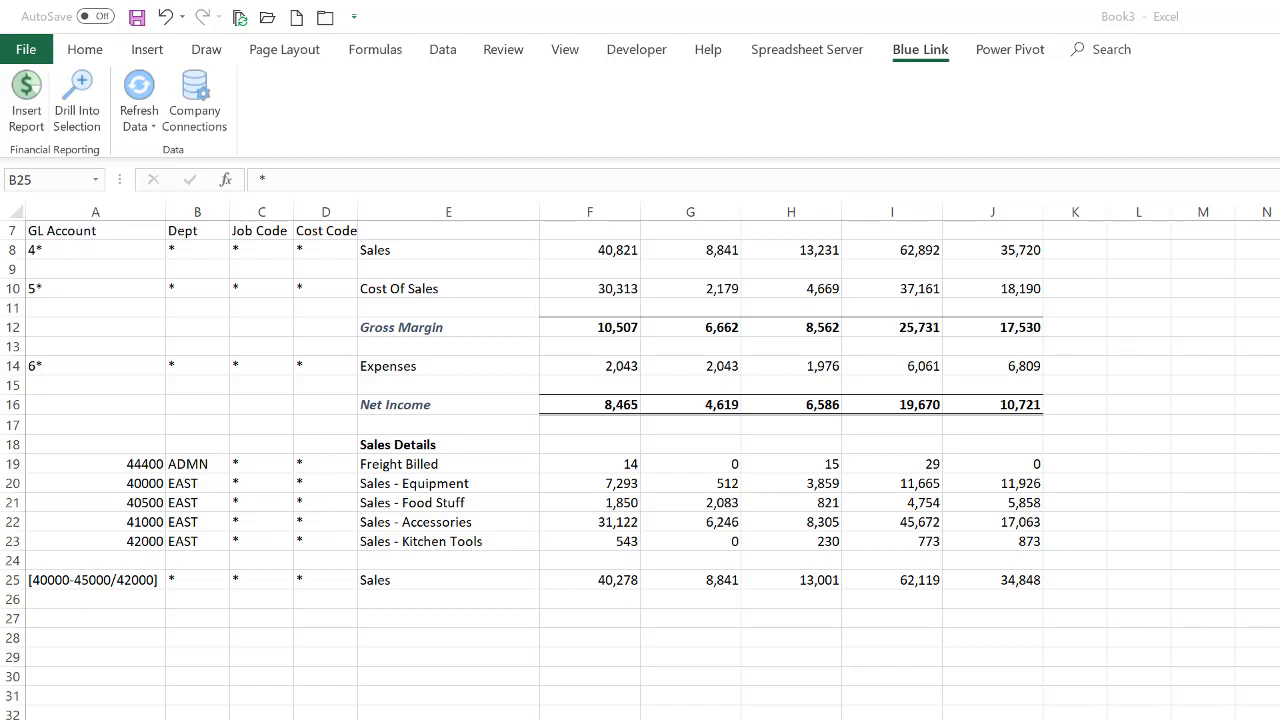
Insert two blank rows at row 5, between the Fiscal Month parameters and the GL Account header row
{"action": "scroll", "coordinate": [640, 450], "scroll_direction": "up", "scroll_amount": 2}
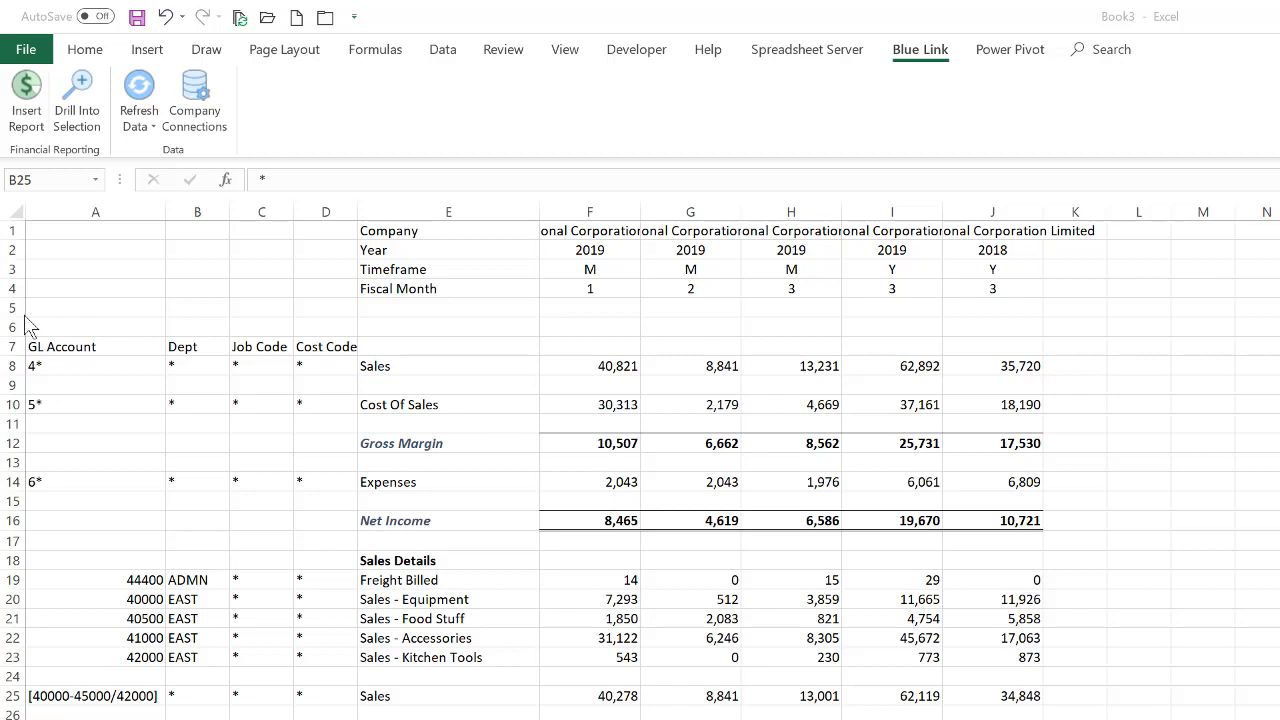
{"action": "left_click_drag", "start_coordinate": [13, 308], "coordinate": [16, 326]}
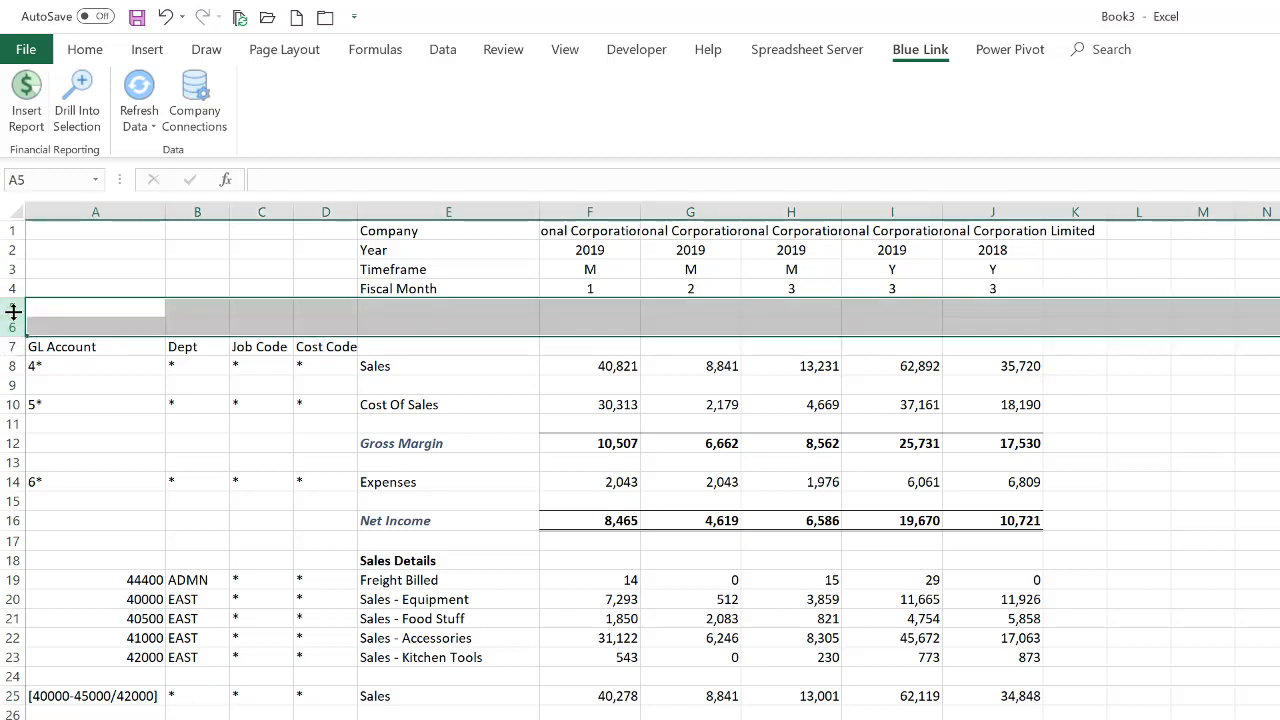
{"action": "right_click", "coordinate": [14, 312]}
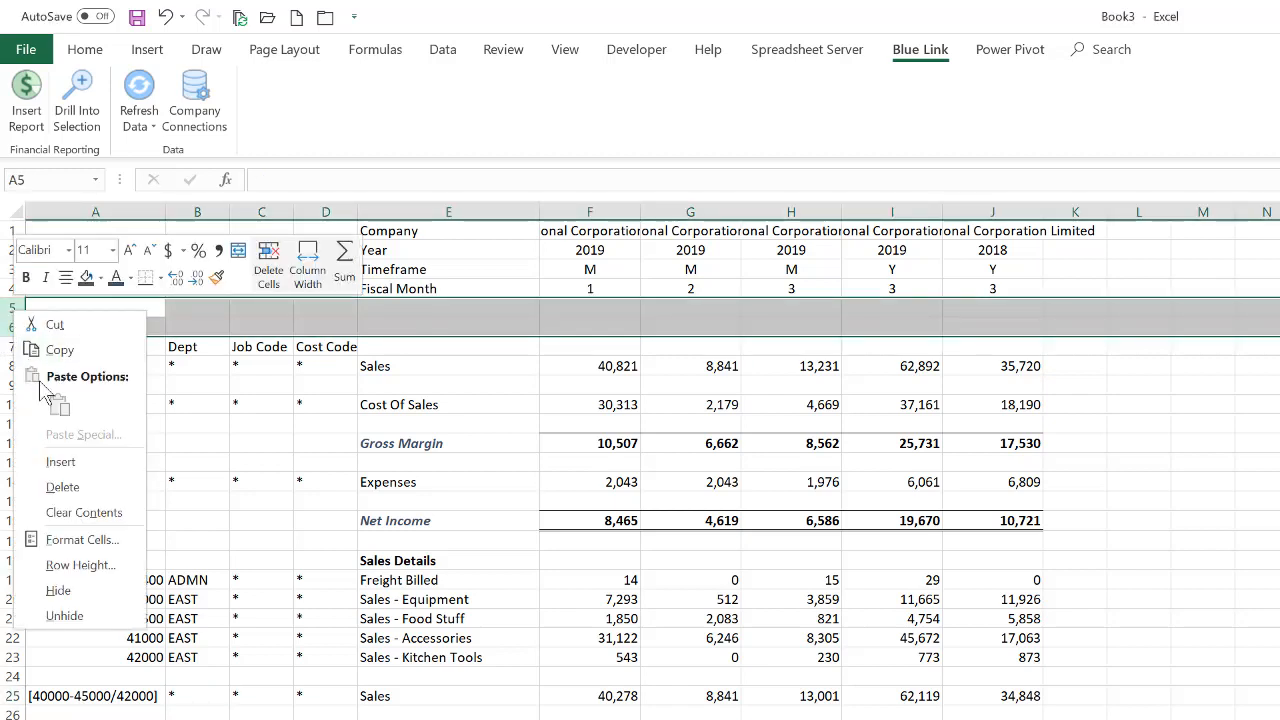
{"action": "left_click", "coordinate": [62, 463]}
Enter the label "Fiscal Year:" in E6 and the year 2019 in E7
{"action": "left_click", "coordinate": [389, 328]}
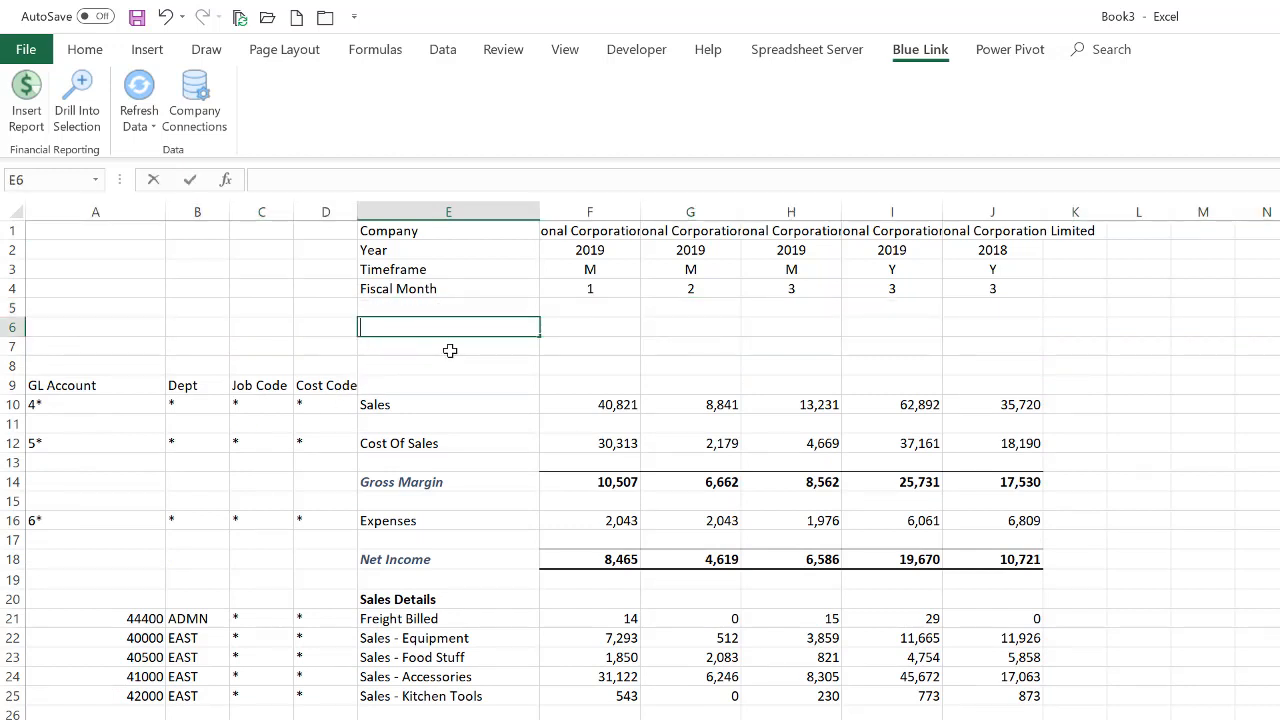
{"action": "type", "text": "Fiscal Year"}
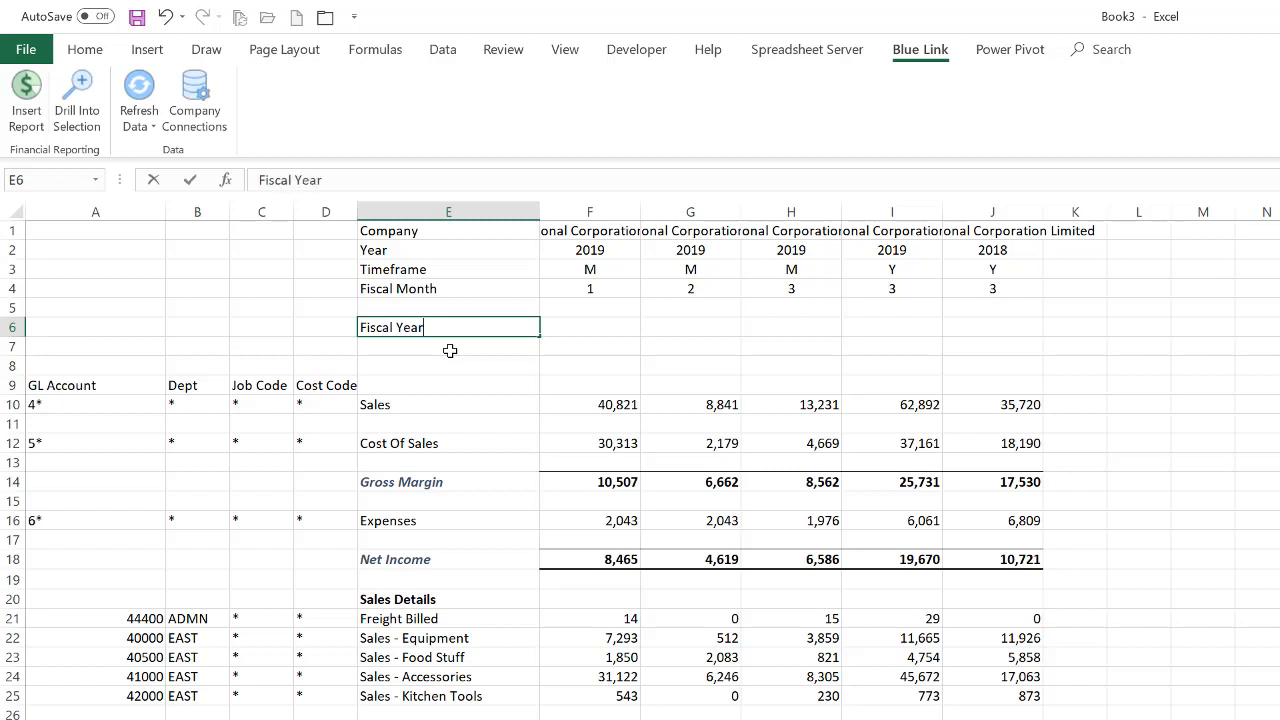
{"action": "type", "text": ":"}
{"action": "key", "text": "Return"}
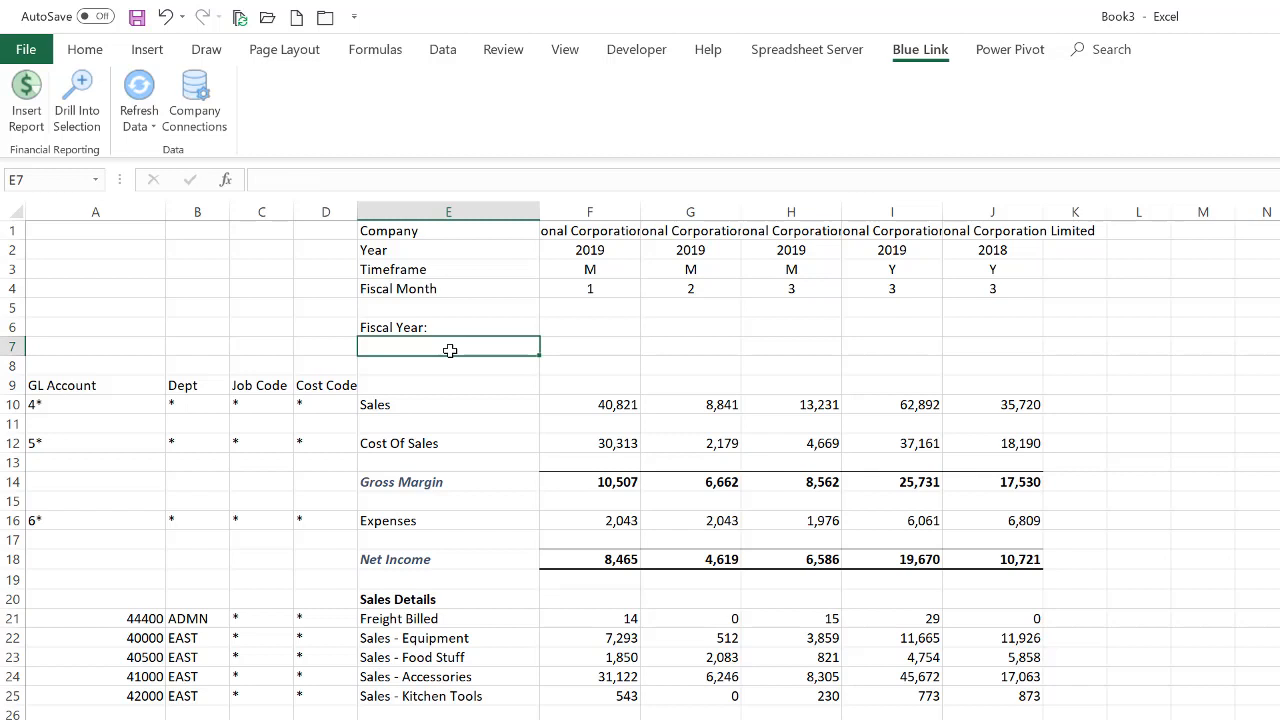
{"action": "type", "text": "2019"}
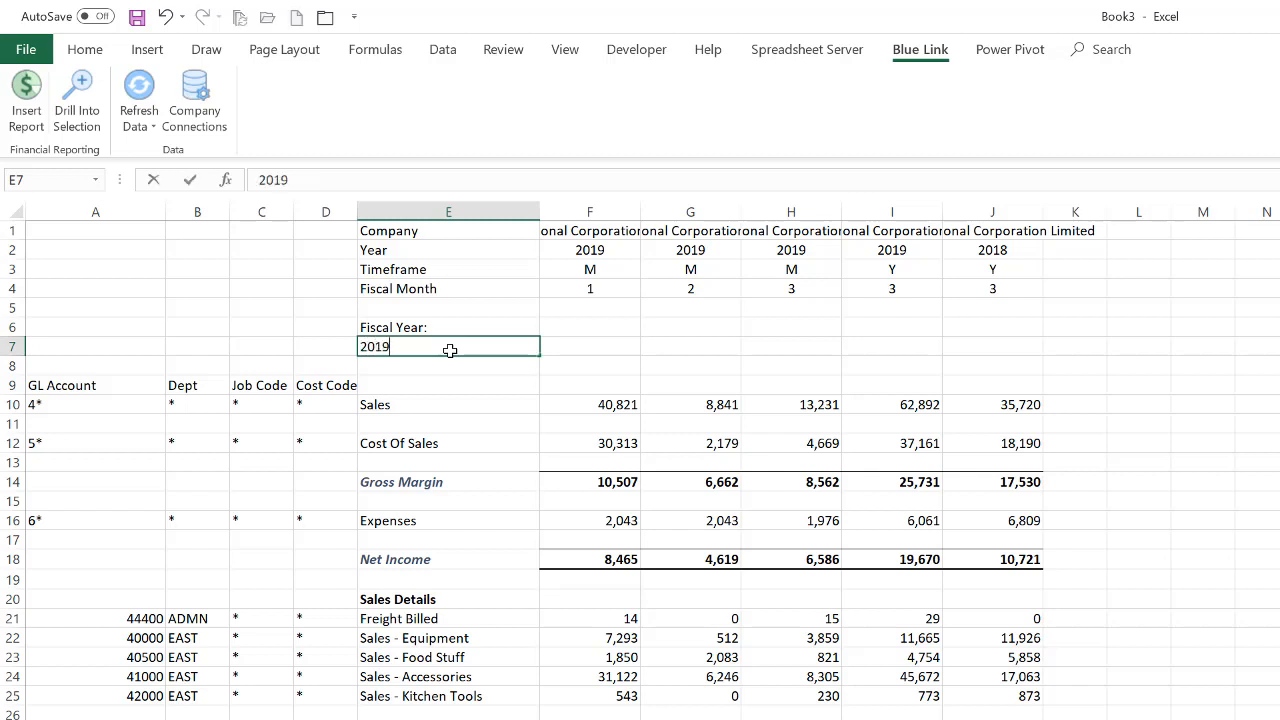
{"action": "key", "text": "Return"}
Left-align the fiscal year label and value in E6:E7
{"action": "left_click", "coordinate": [450, 350]}
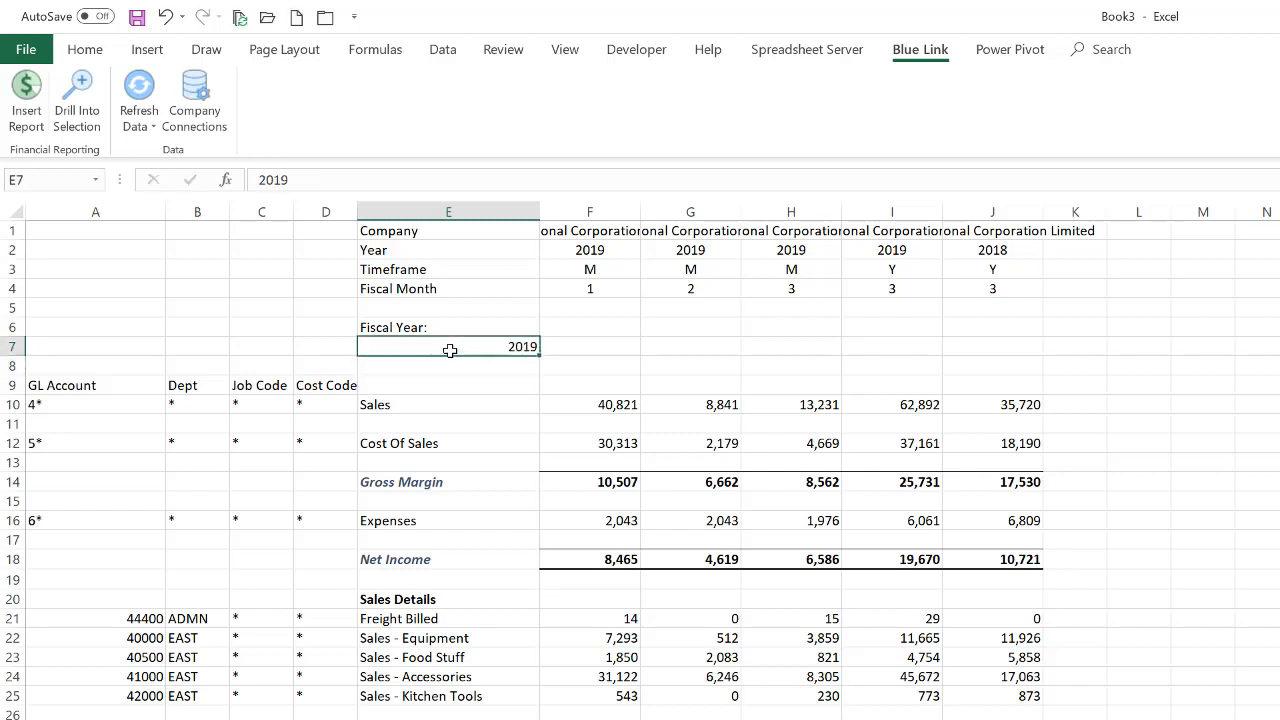
{"action": "key", "text": "Up"}
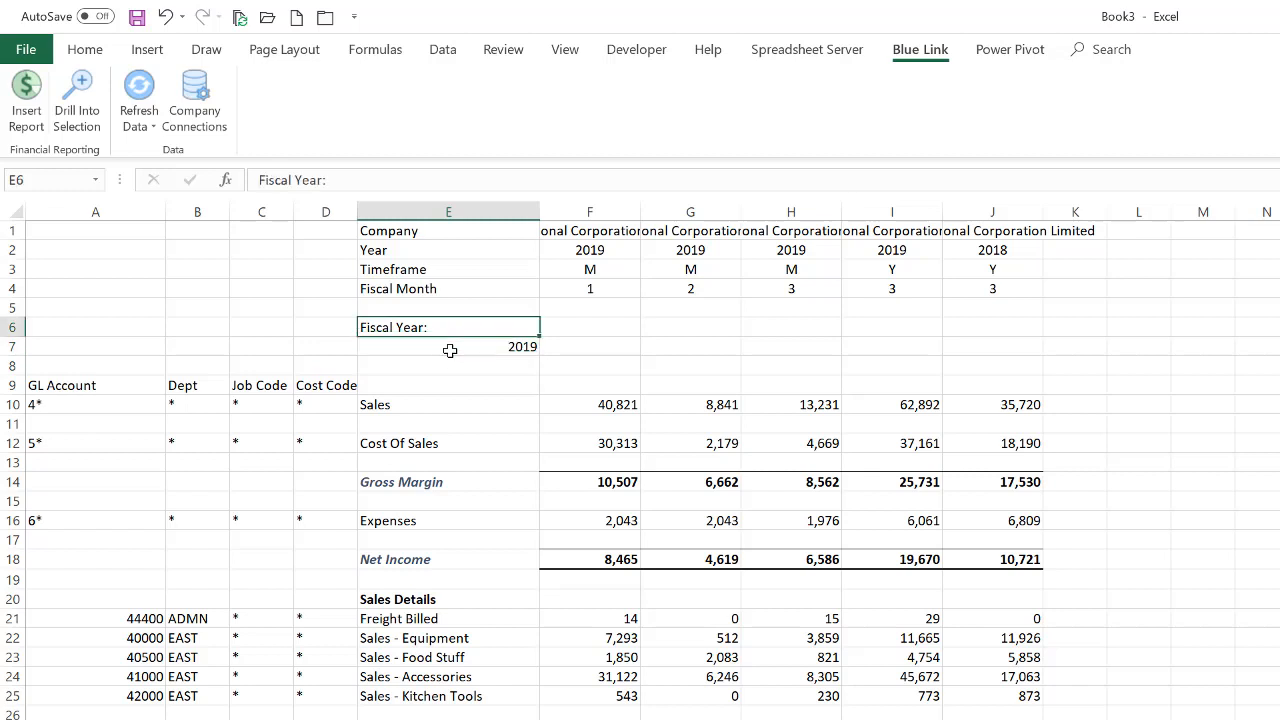
{"action": "key", "text": "shift+Down"}
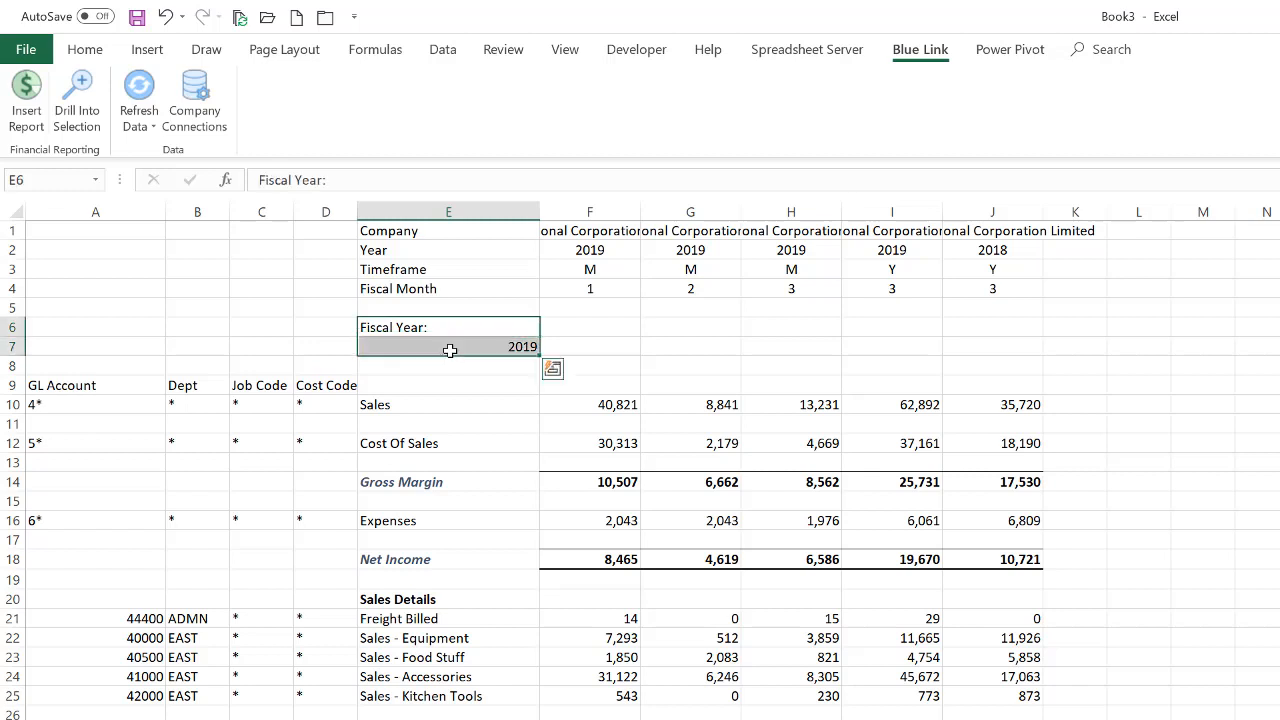
{"action": "left_click", "coordinate": [94, 52]}
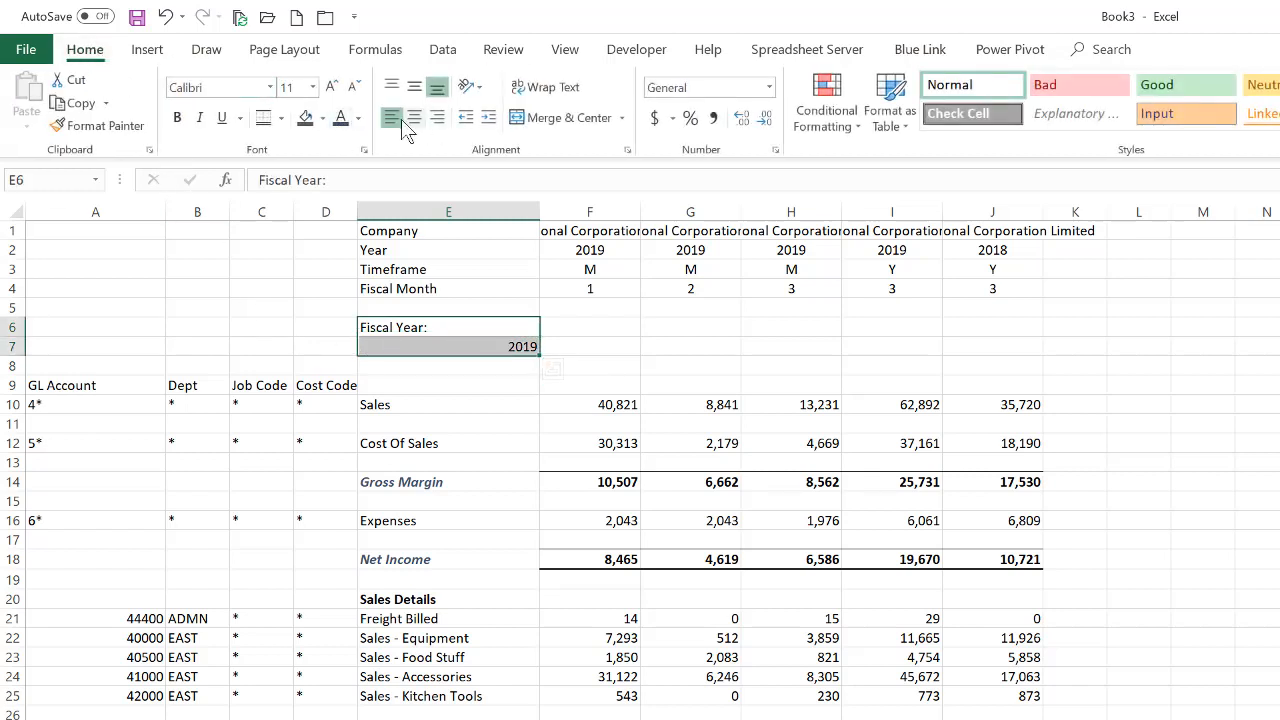
{"action": "left_click", "coordinate": [392, 118]}
{"action": "left_click", "coordinate": [393, 118]}
Format E6:E7 with a dark blue fill and bold white text
{"action": "left_click", "coordinate": [322, 118]}
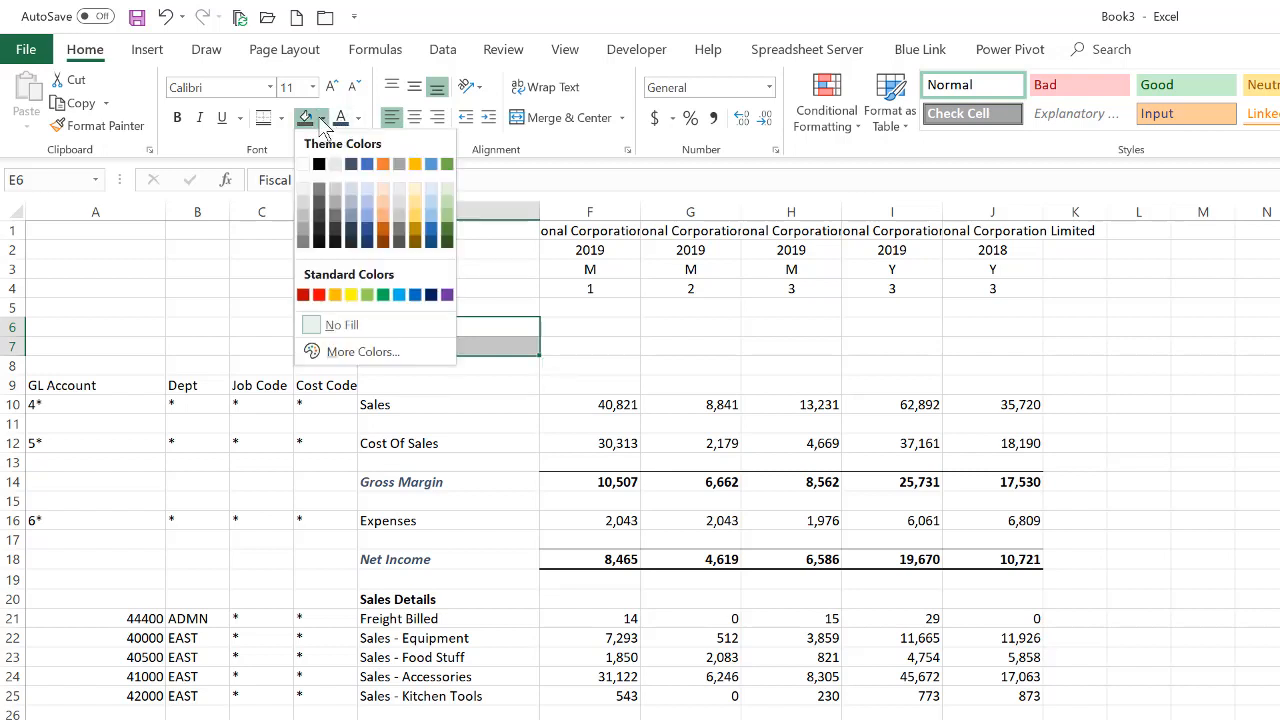
{"action": "left_click", "coordinate": [368, 236]}
{"action": "left_click", "coordinate": [360, 119]}
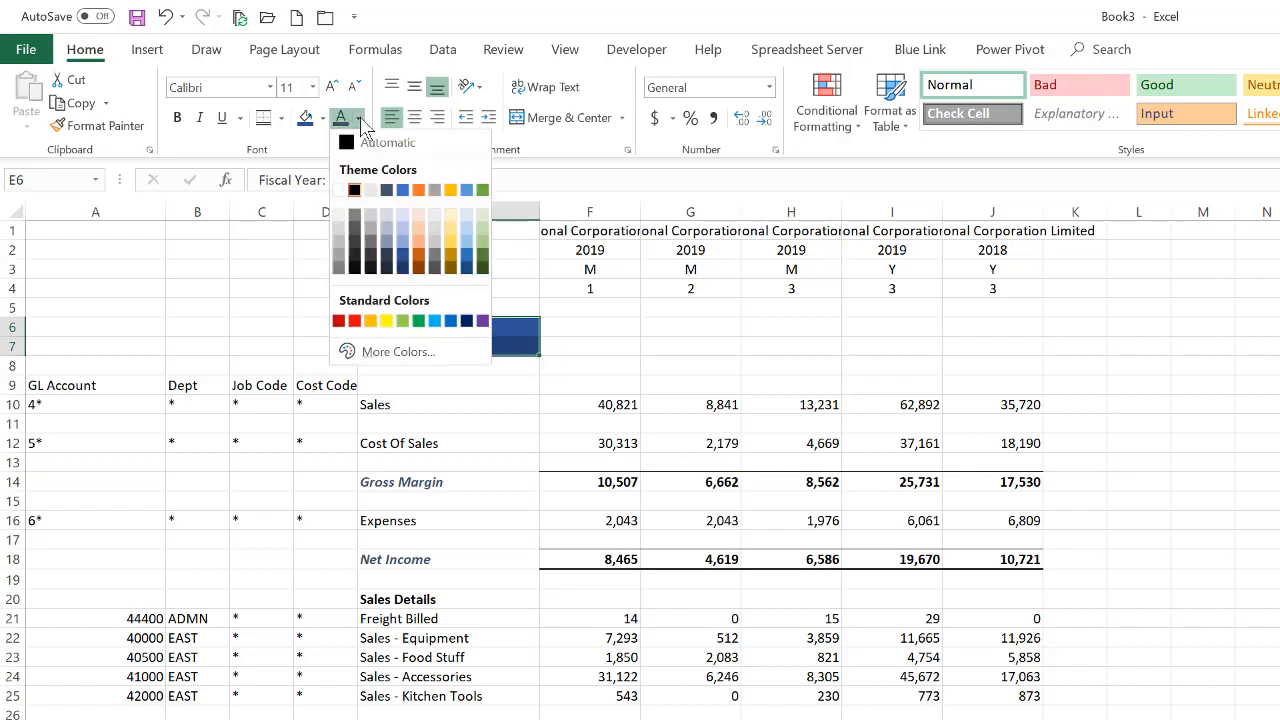
{"action": "left_click", "coordinate": [341, 192]}
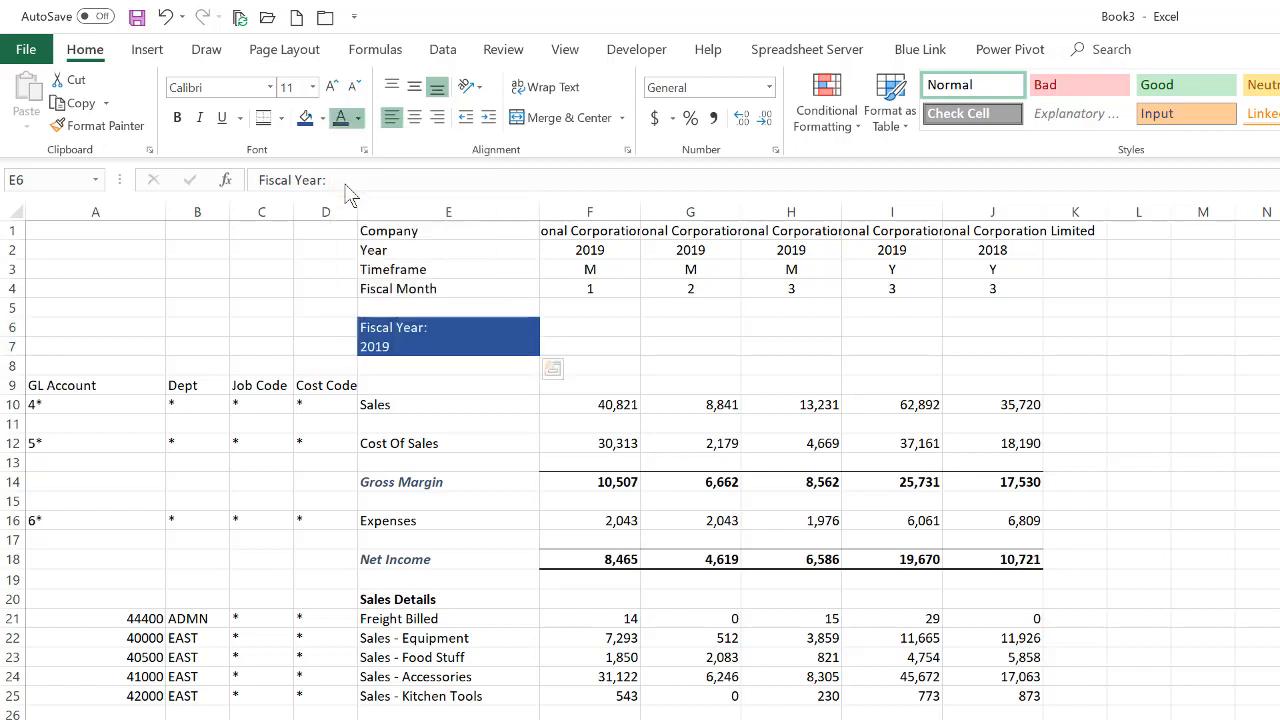
{"action": "left_click", "coordinate": [178, 118]}
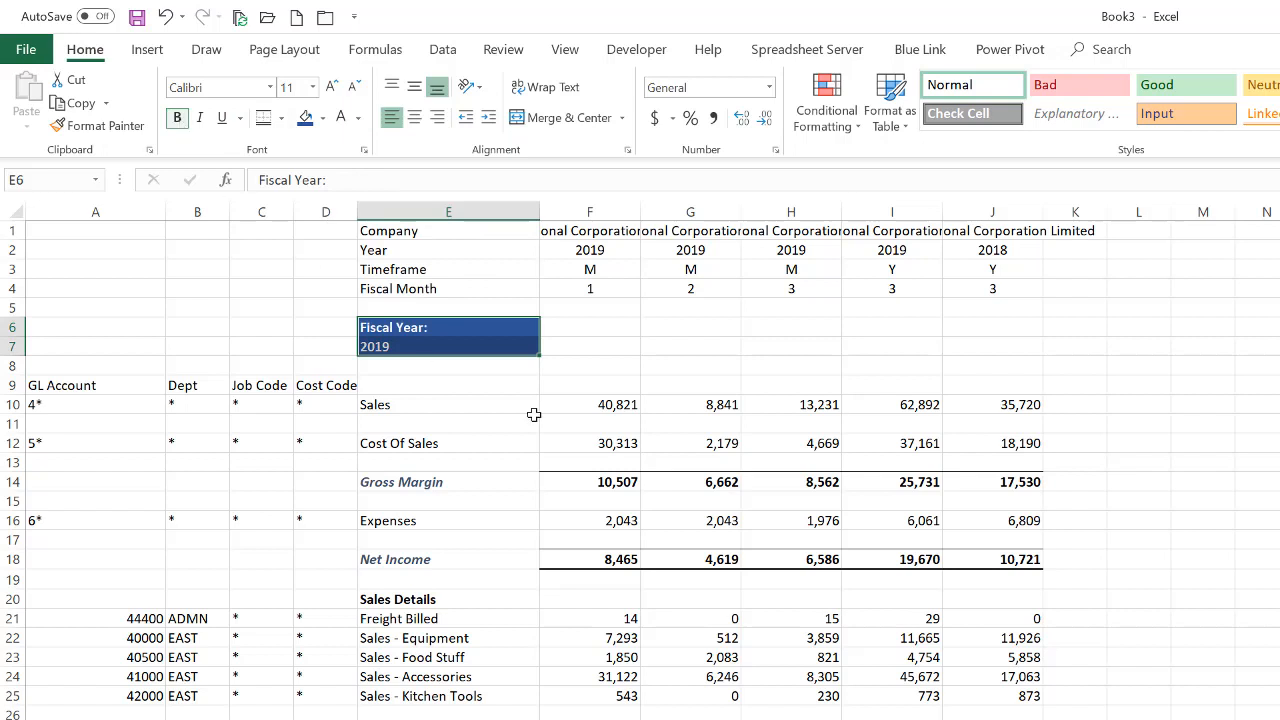
{"action": "left_click", "coordinate": [485, 405]}
{"action": "left_click", "coordinate": [464, 371]}
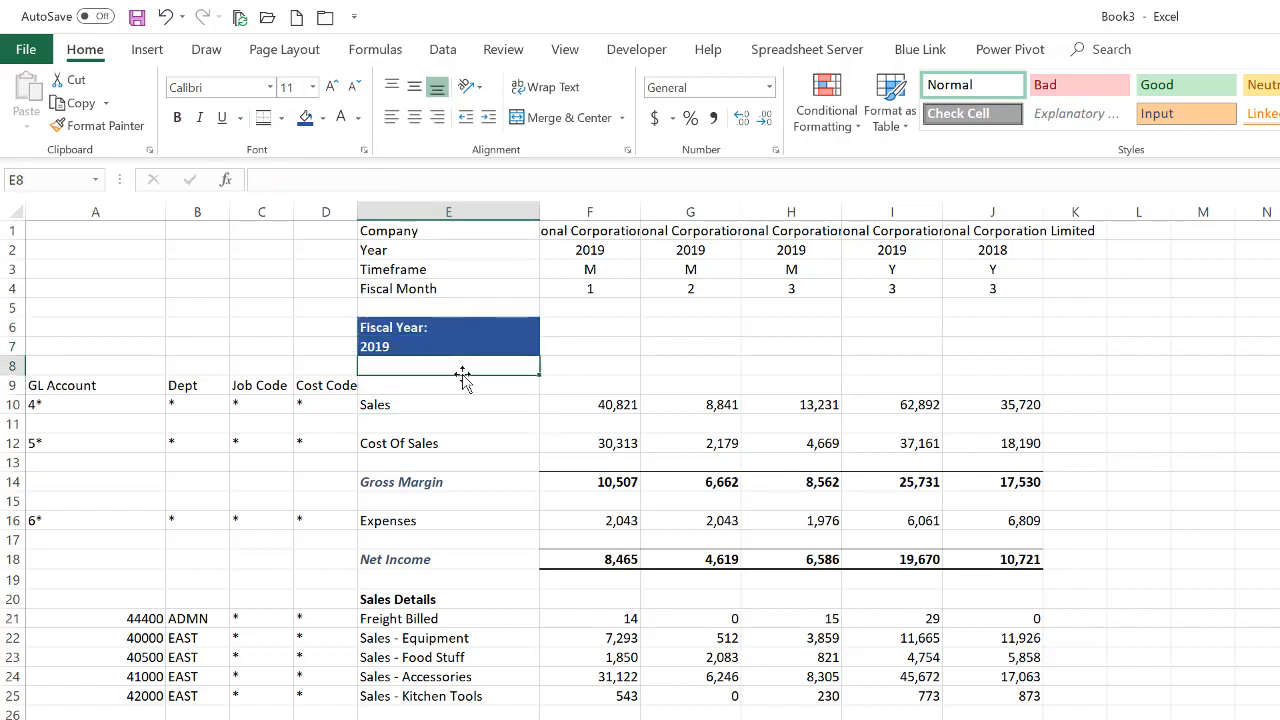
Link the Year in F2 to the fiscal year cell with =$E$7 and copy the formula across to J2
{"action": "left_click", "coordinate": [590, 326]}
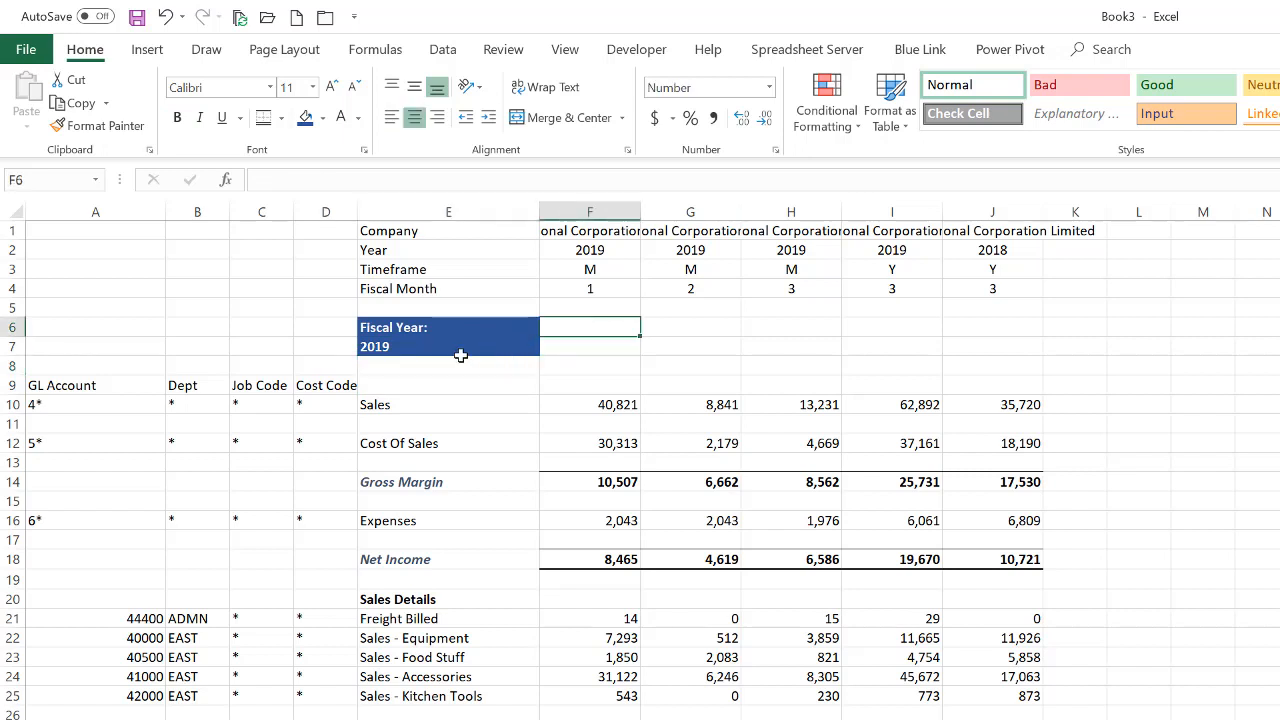
{"action": "left_click", "coordinate": [590, 248]}
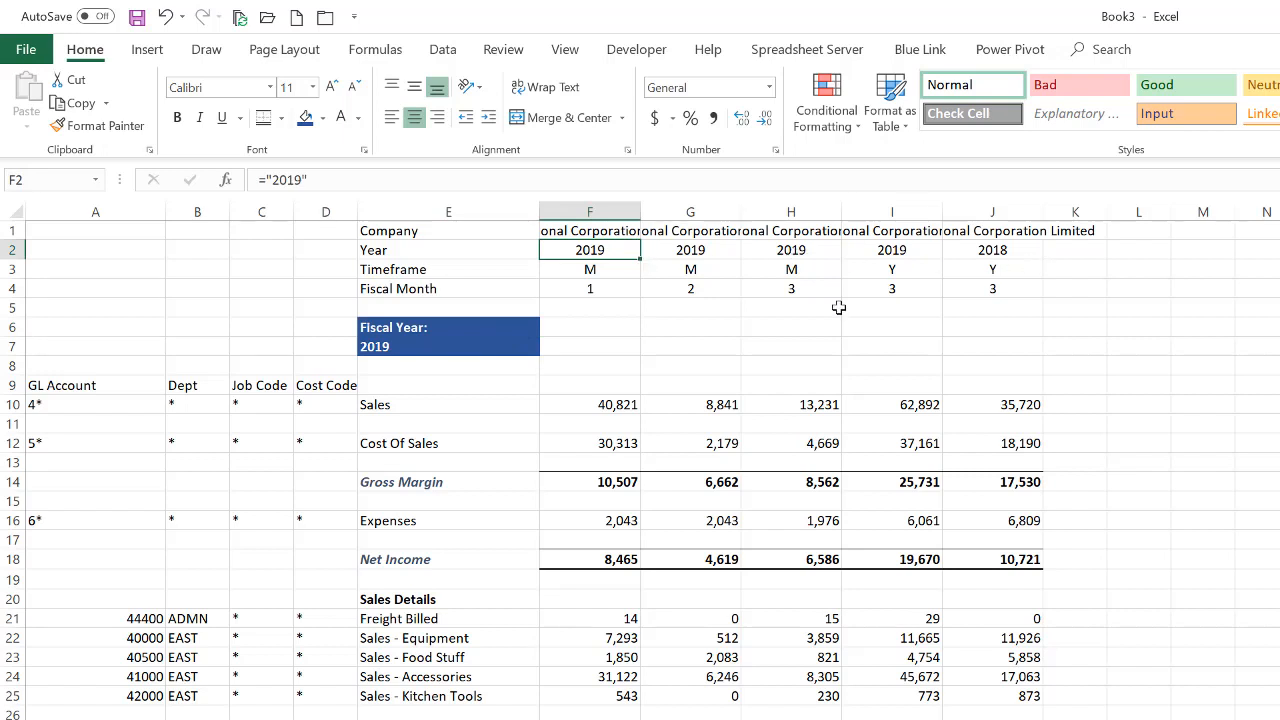
{"action": "type", "text": "="}
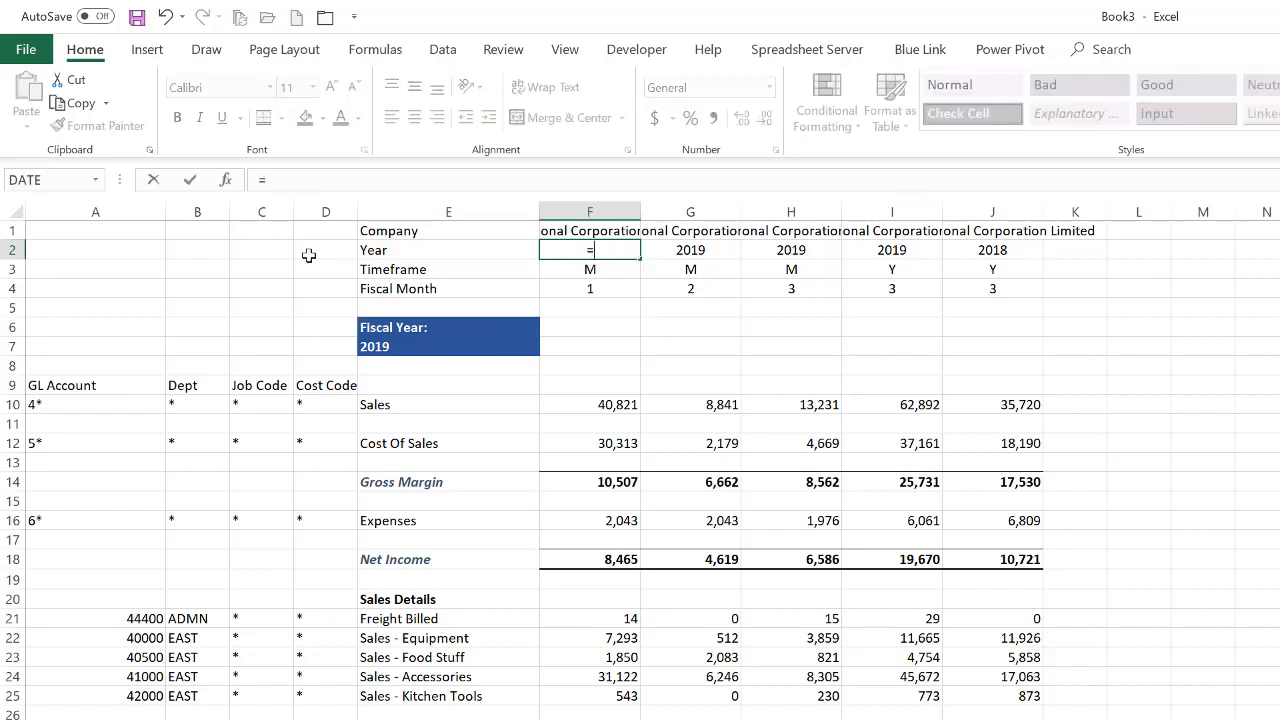
{"action": "left_click", "coordinate": [386, 344]}
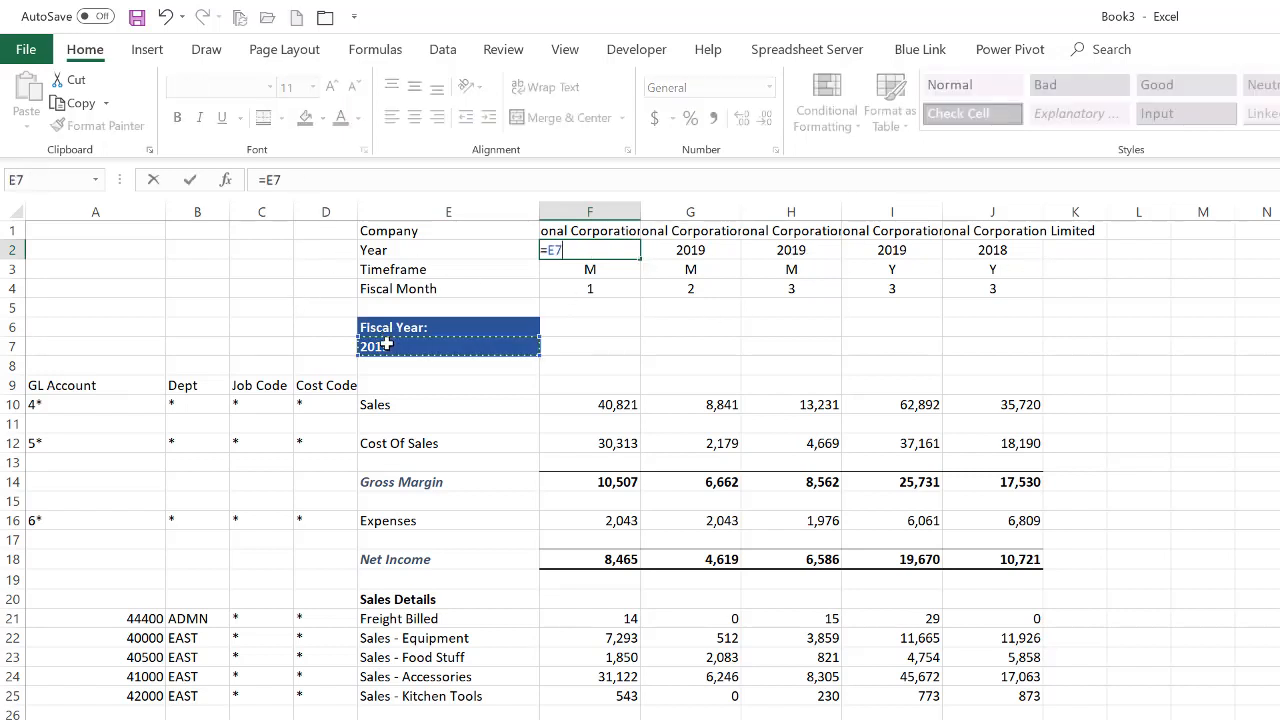
{"action": "key", "text": "F4"}
{"action": "key", "text": "Return"}
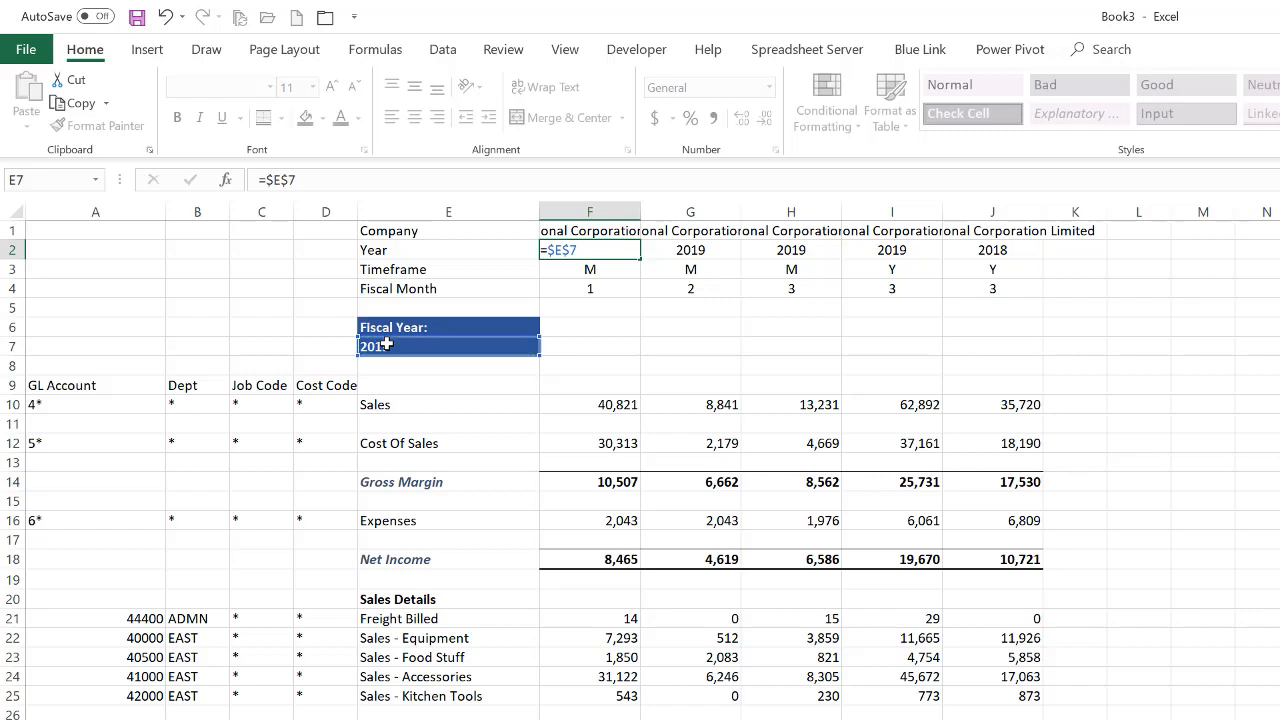
{"action": "key", "text": "Up"}
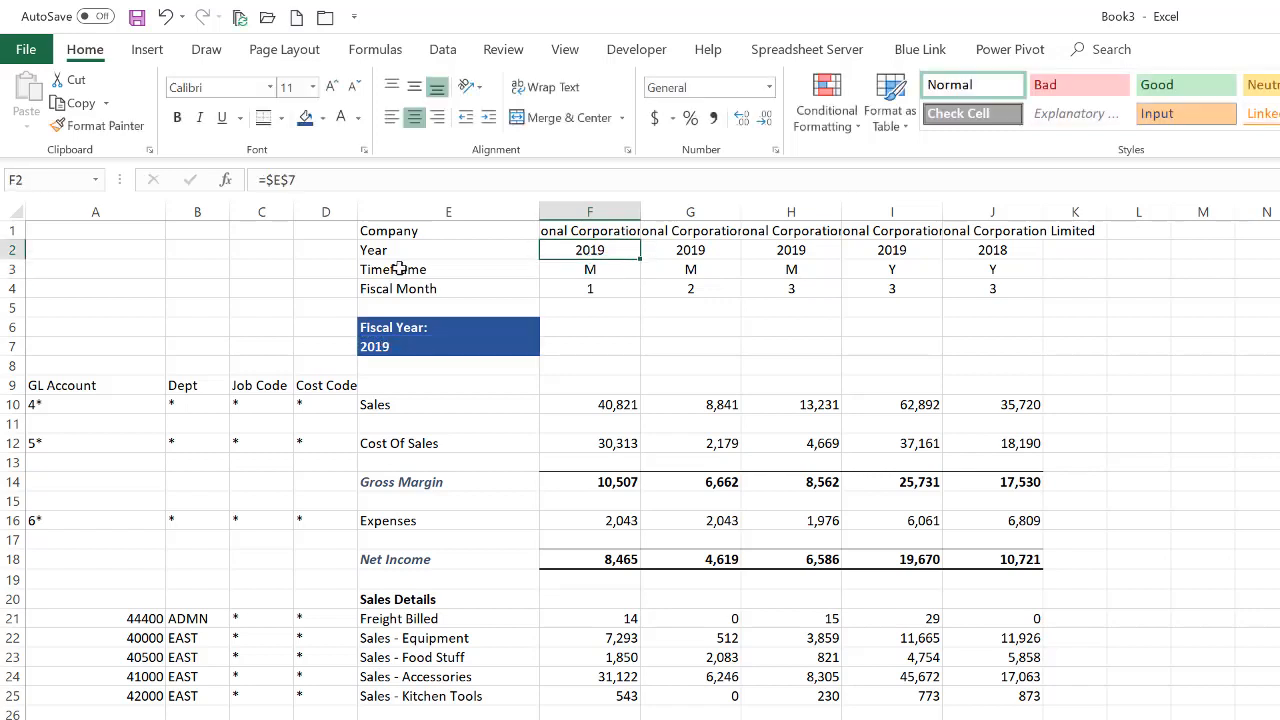
{"action": "left_click_drag", "start_coordinate": [640, 260], "coordinate": [1000, 256]}
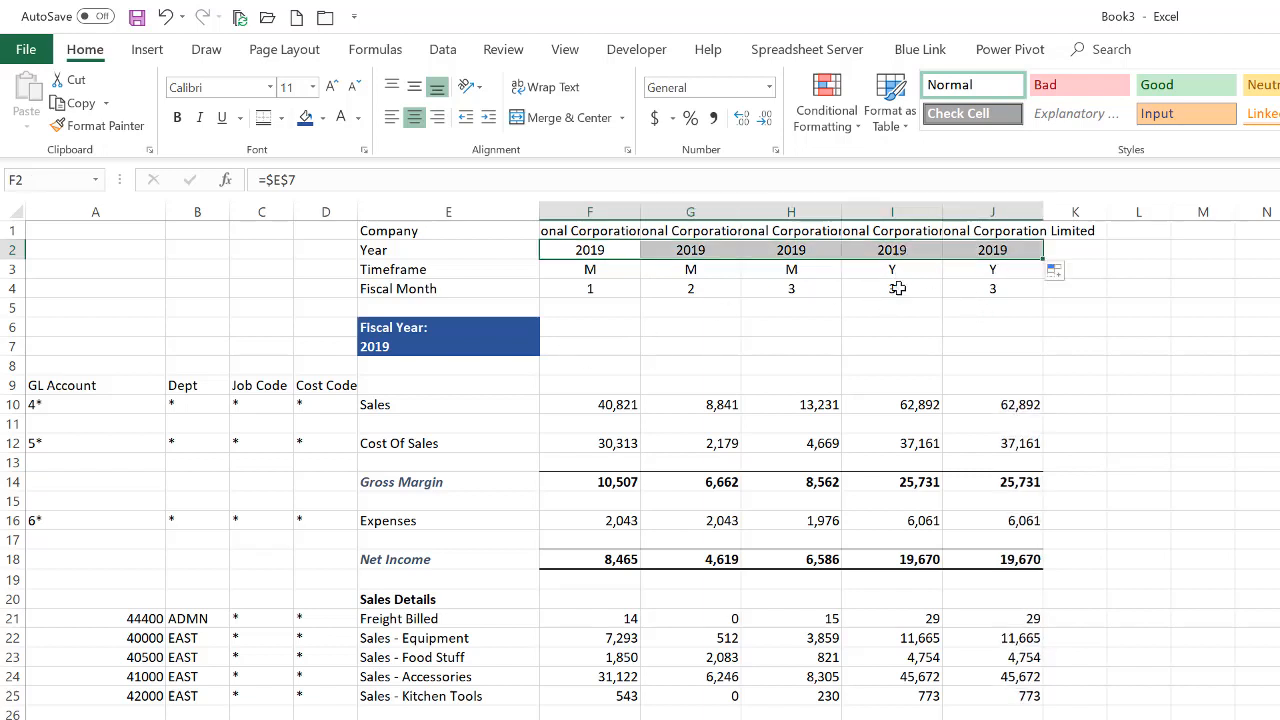
Change the Year formula in J2 to =$E$7-1 so that column reports the prior year
{"action": "left_click", "coordinate": [988, 250]}
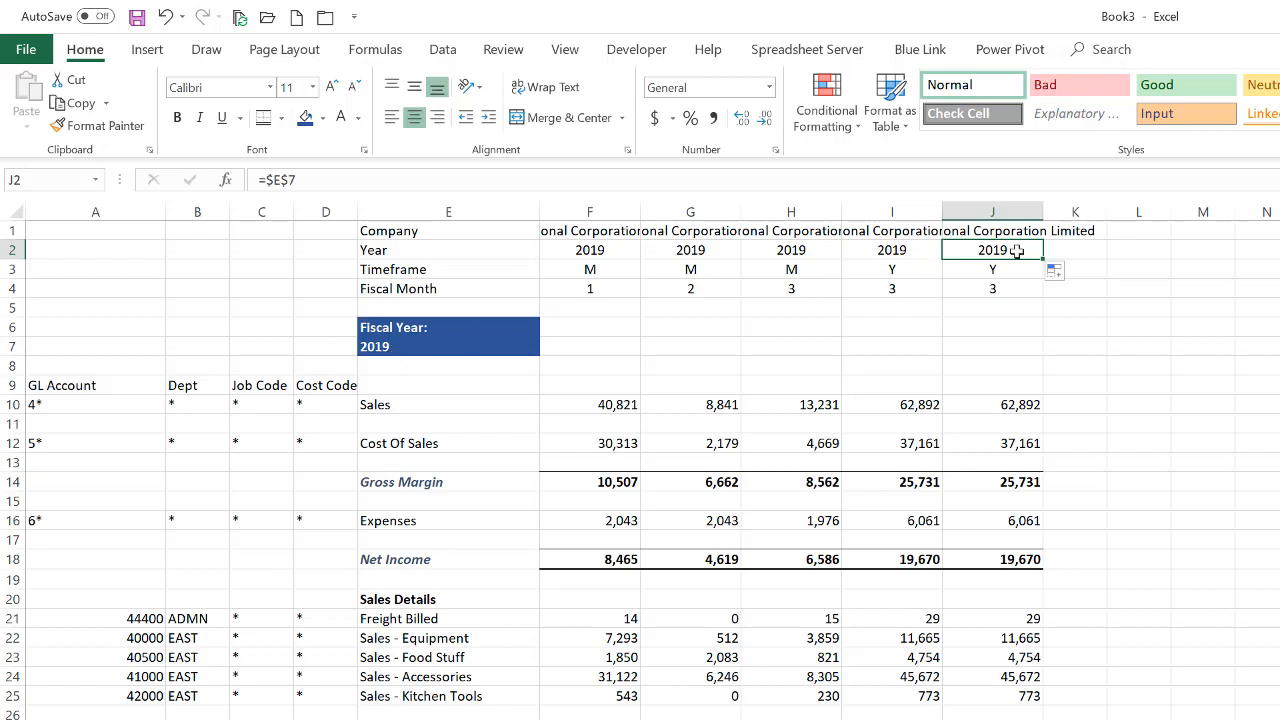
{"action": "double_click", "coordinate": [1014, 251]}
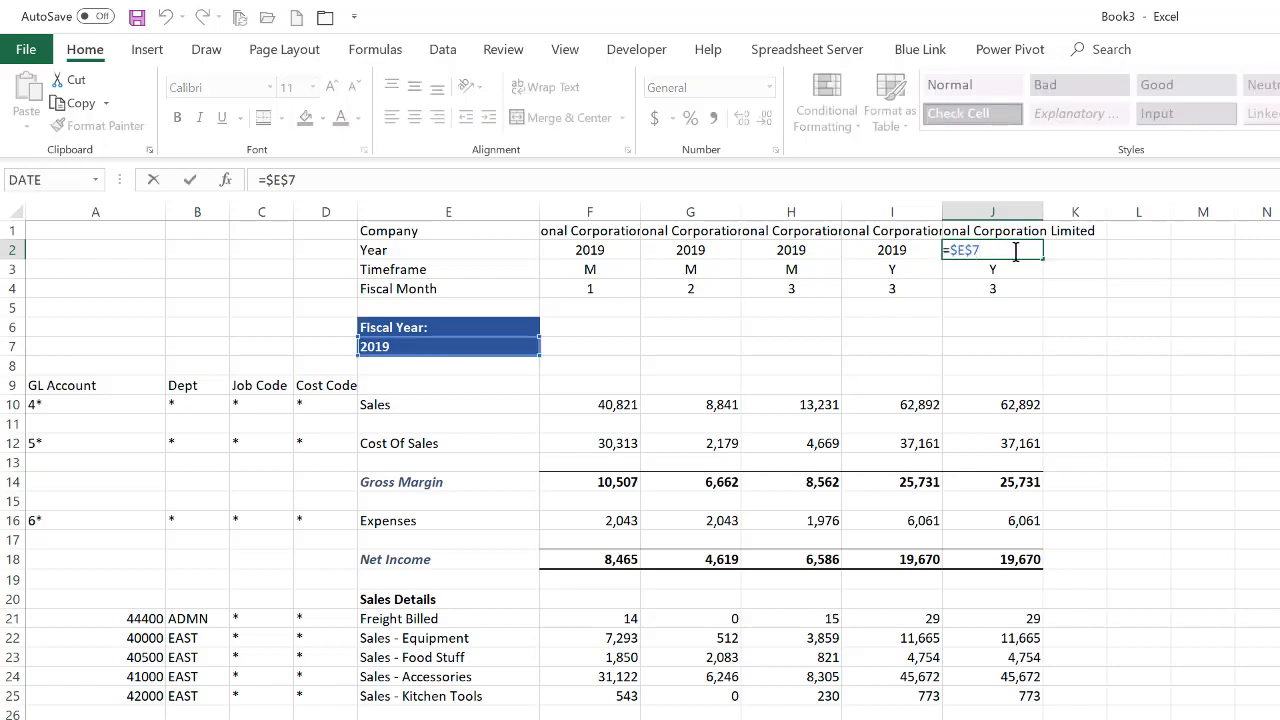
{"action": "type", "text": "-1"}
{"action": "key", "text": "Return"}
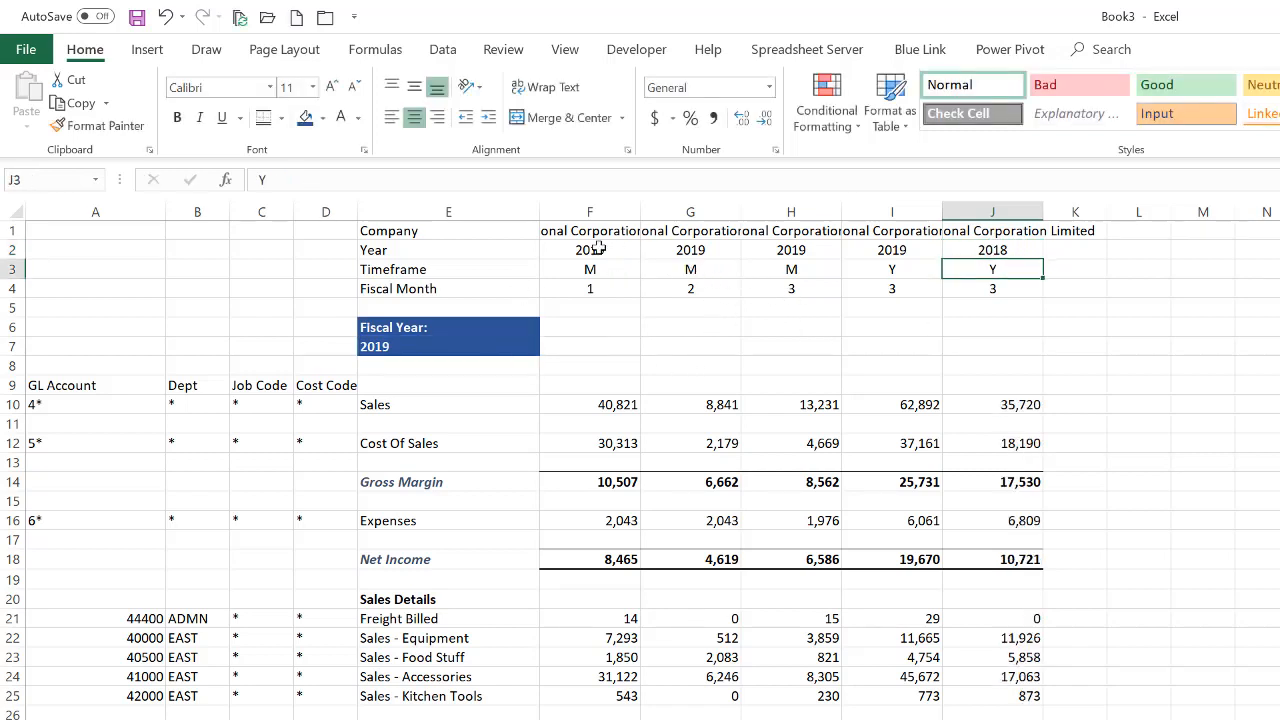
Set the fiscal year in E7 to 2017
{"action": "left_click", "coordinate": [377, 346]}
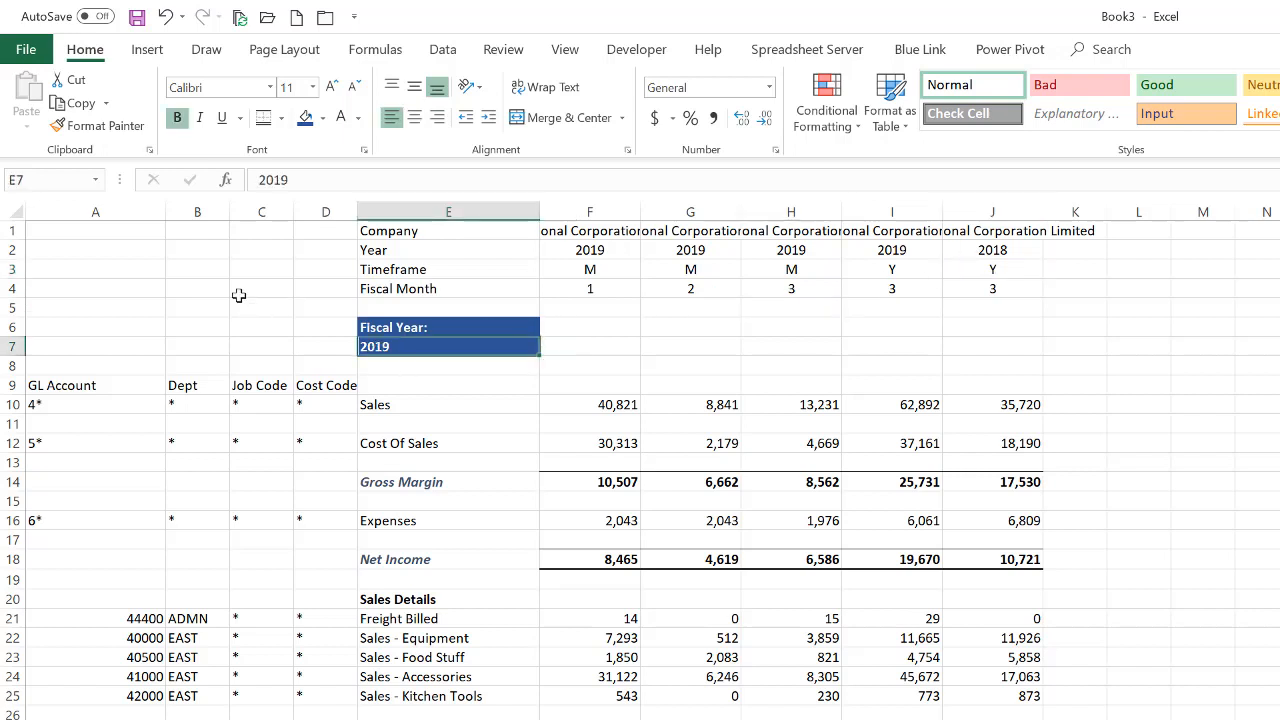
{"action": "type", "text": "20"}
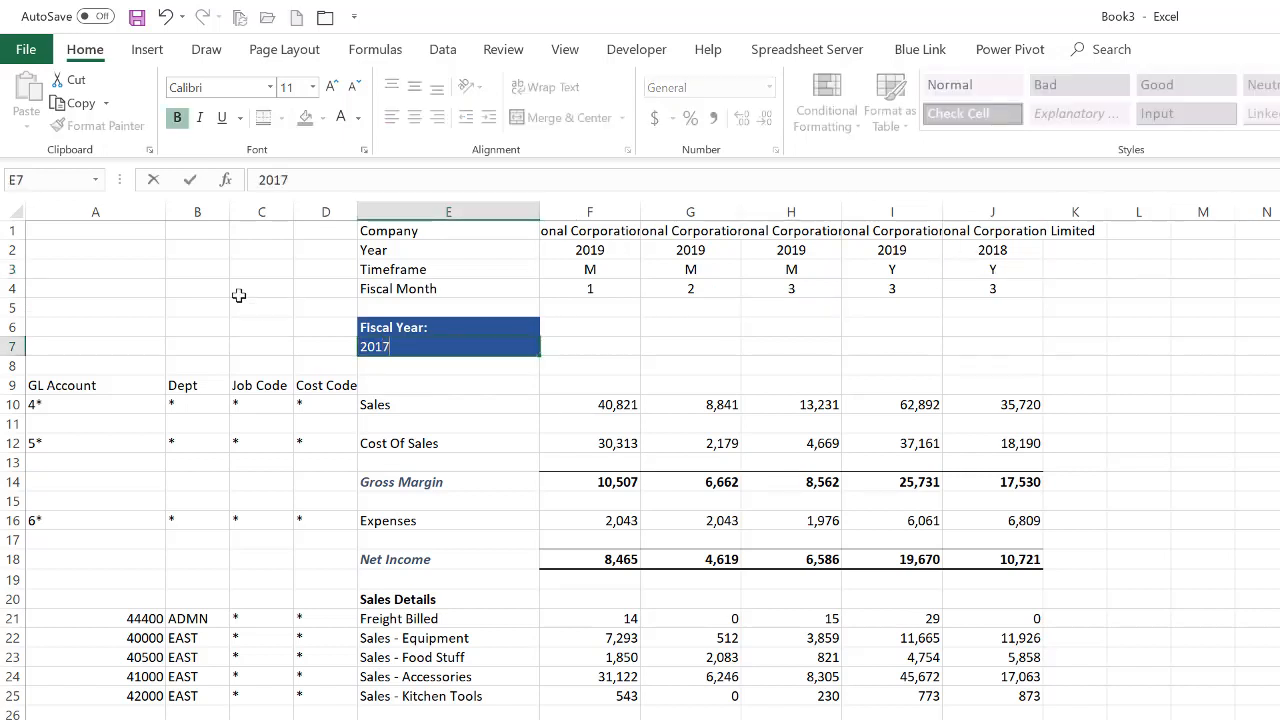
{"action": "key", "text": "Return"}
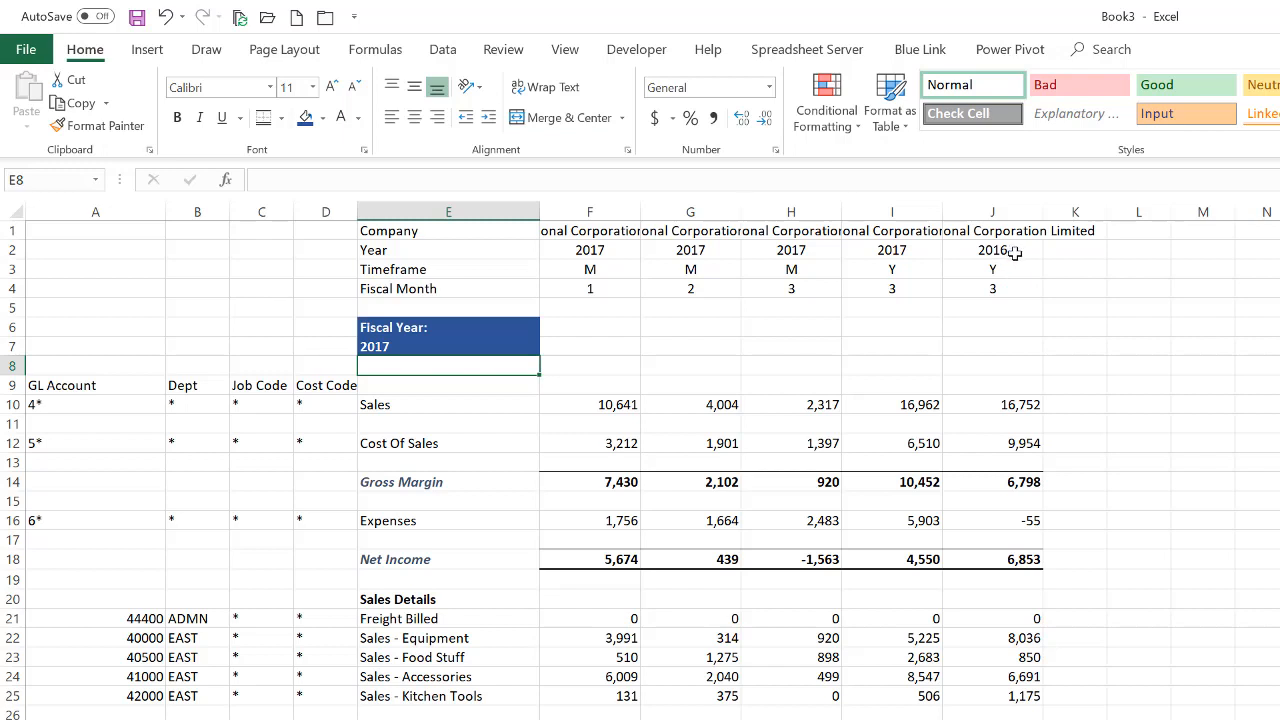
Link F7 to the fiscal month with =F4 and copy the formula across to J7
{"action": "left_click", "coordinate": [592, 327]}
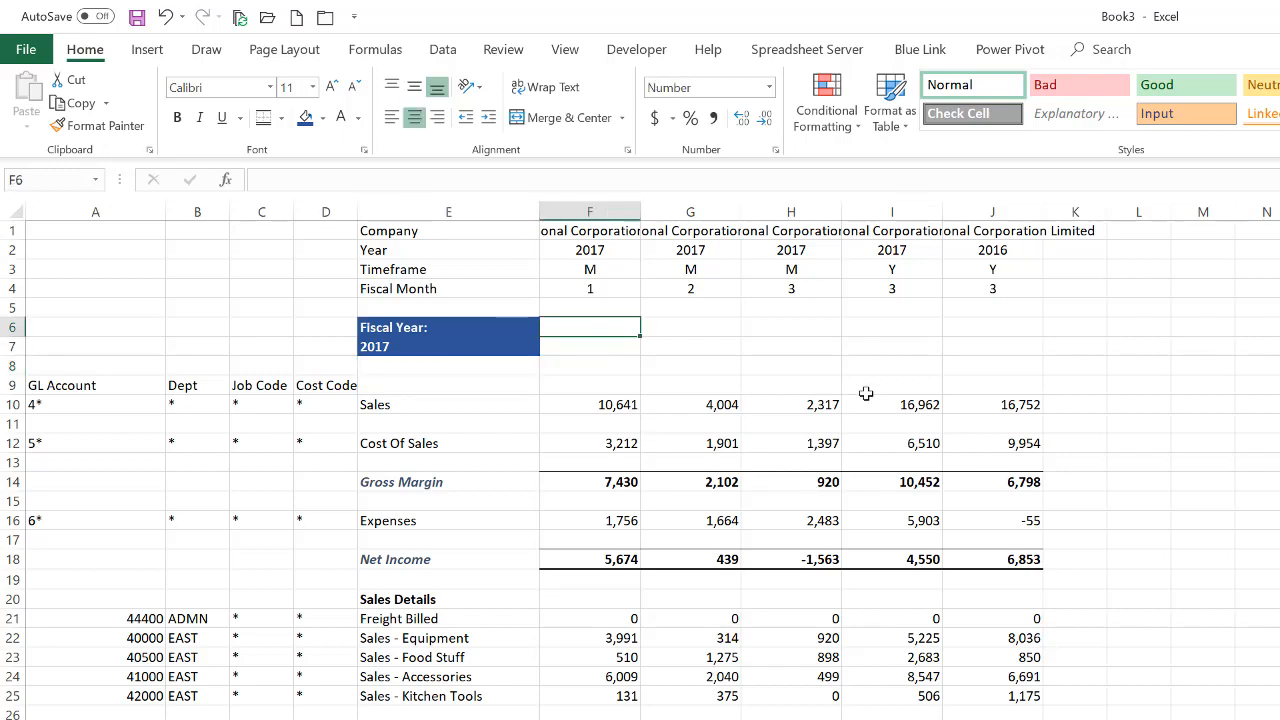
{"action": "left_click", "coordinate": [591, 346]}
{"action": "type", "text": "="}
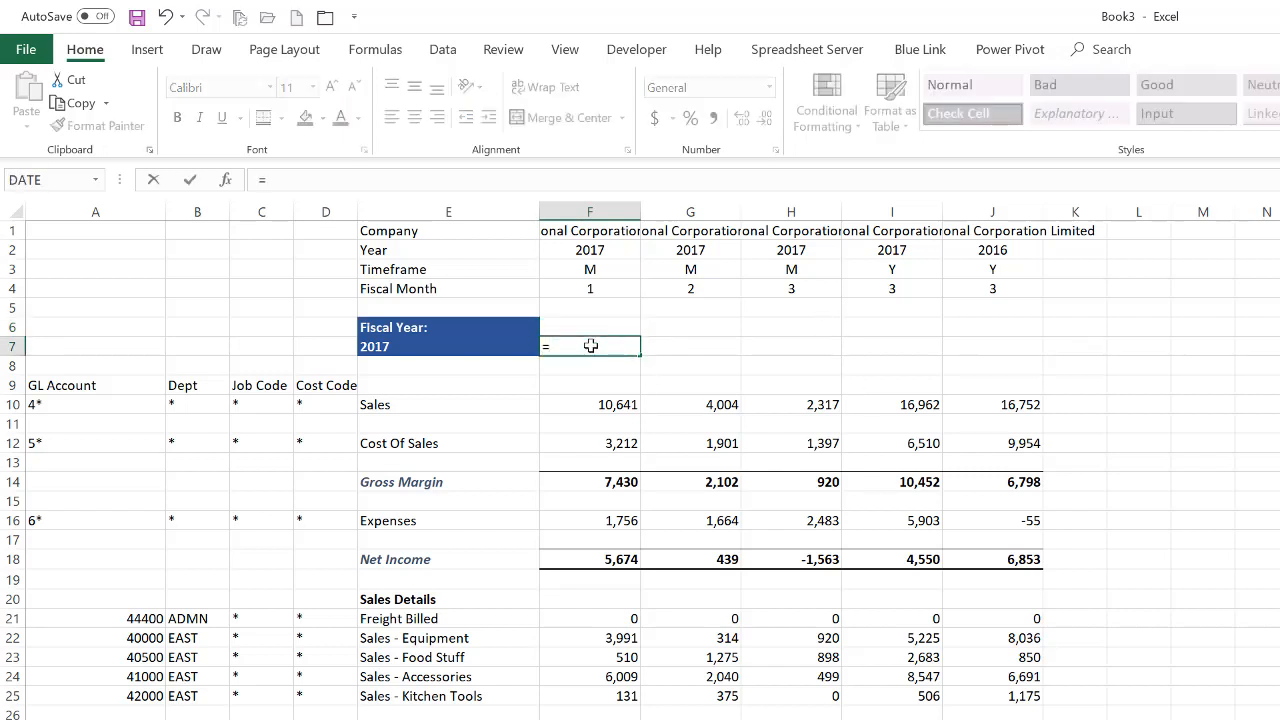
{"action": "key", "text": "Up"}
{"action": "key", "text": "Up"}
{"action": "key", "text": "Up"}
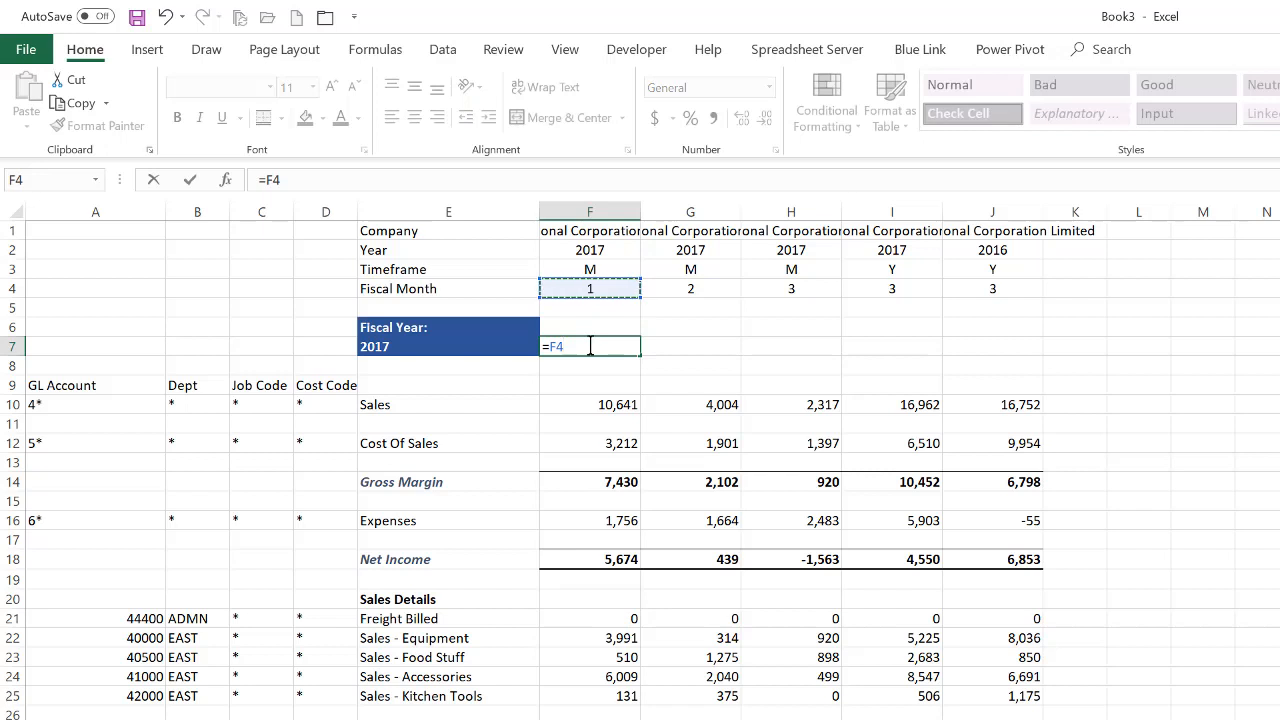
{"action": "key", "text": "Return"}
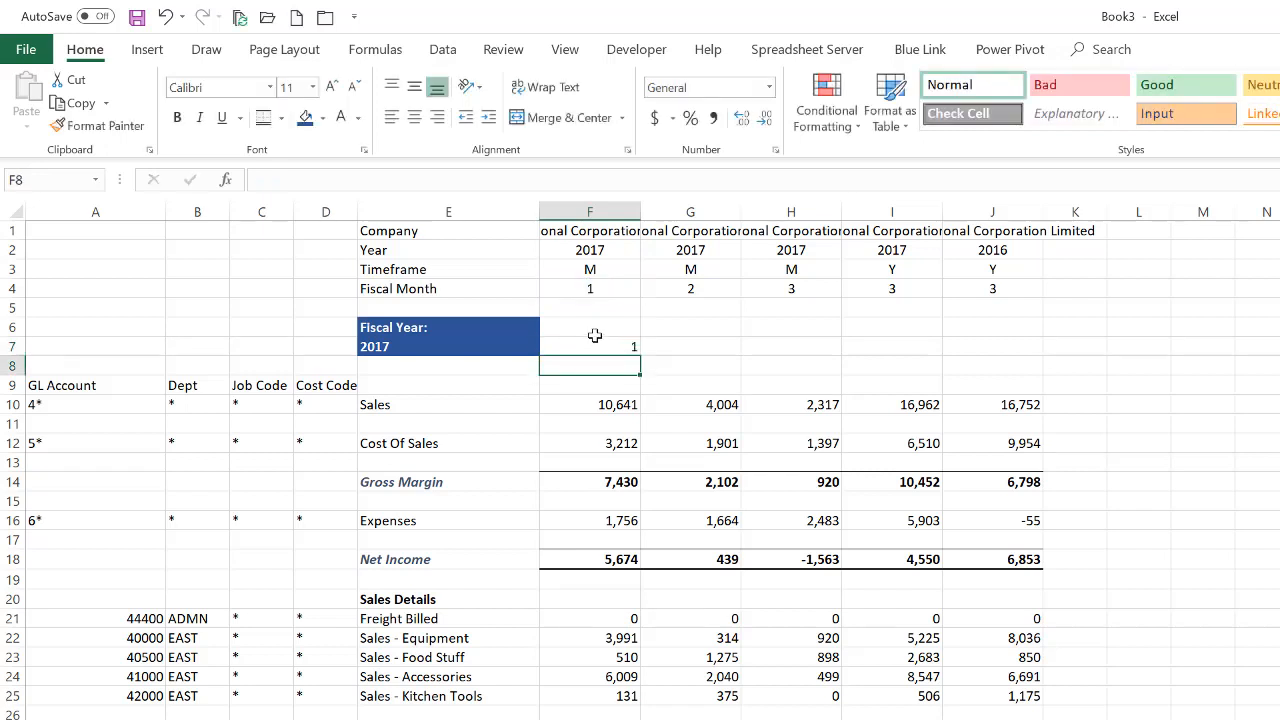
{"action": "left_click", "coordinate": [591, 346]}
{"action": "left_click_drag", "start_coordinate": [640, 356], "coordinate": [1008, 360]}
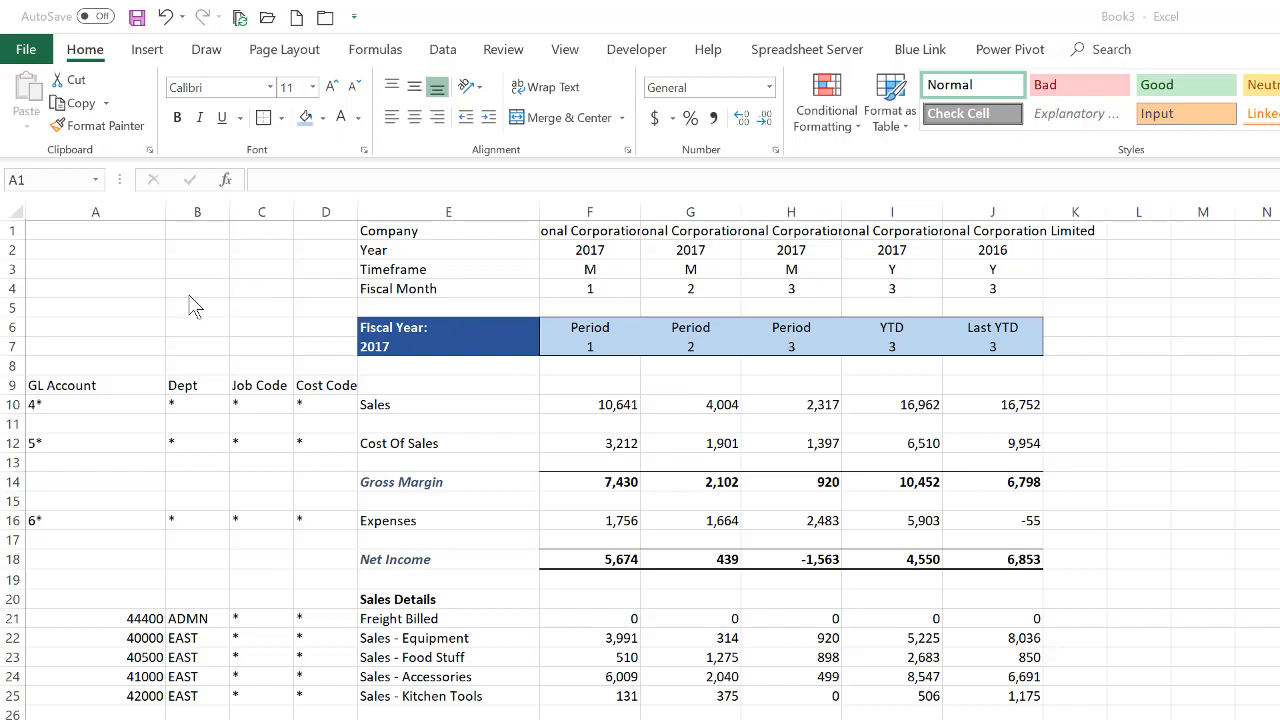
Group columns A to D, which hold the account filter criteria, and collapse the group
{"action": "left_click", "coordinate": [67, 207]}
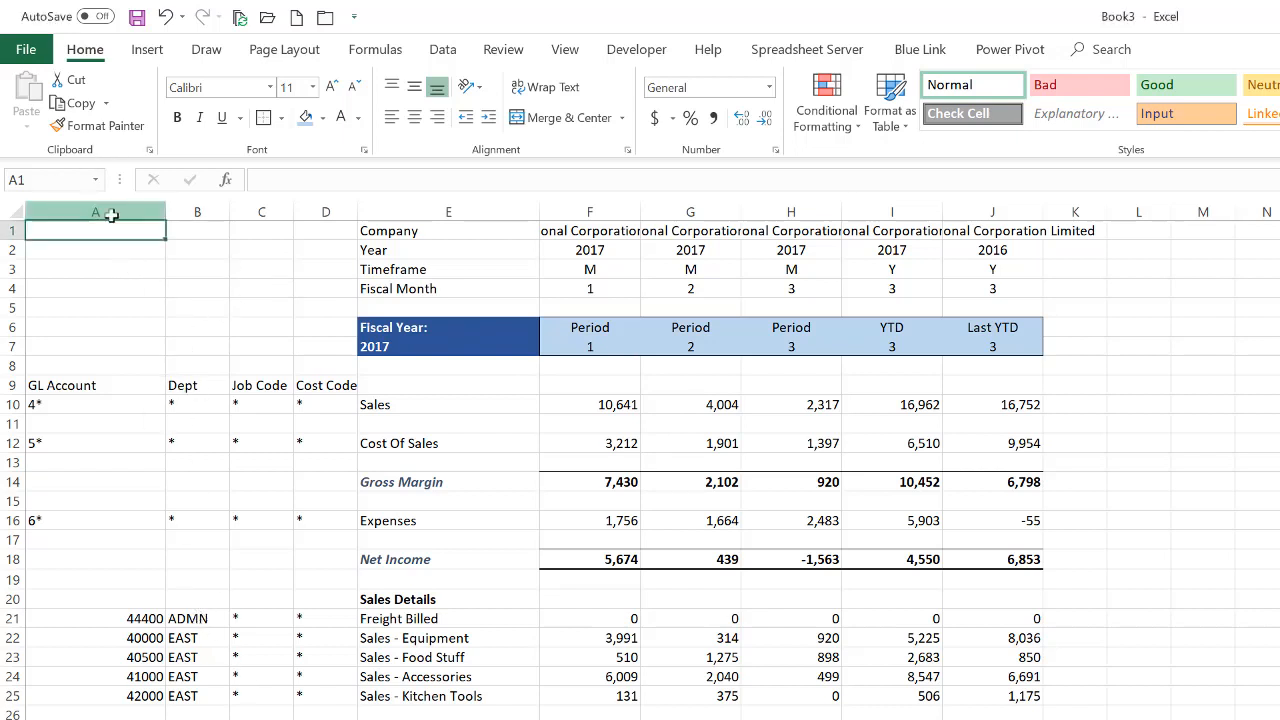
{"action": "left_click_drag", "start_coordinate": [106, 211], "coordinate": [324, 210]}
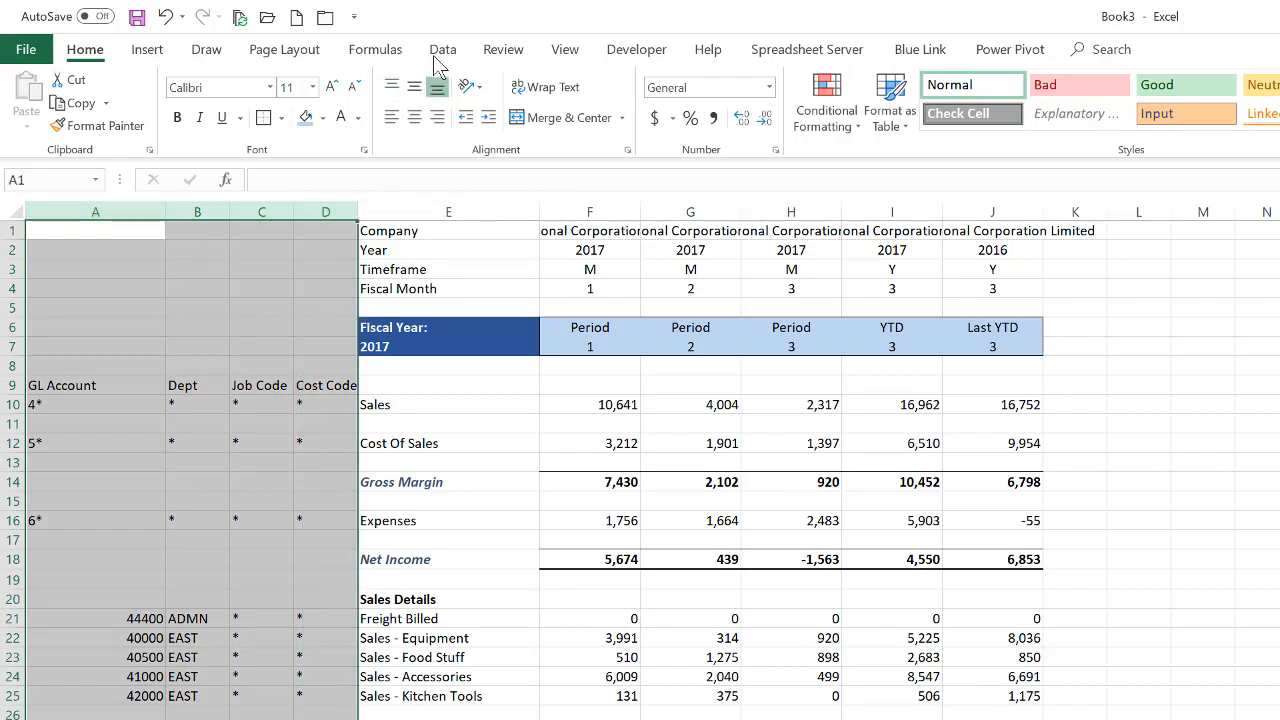
{"action": "left_click", "coordinate": [443, 50]}
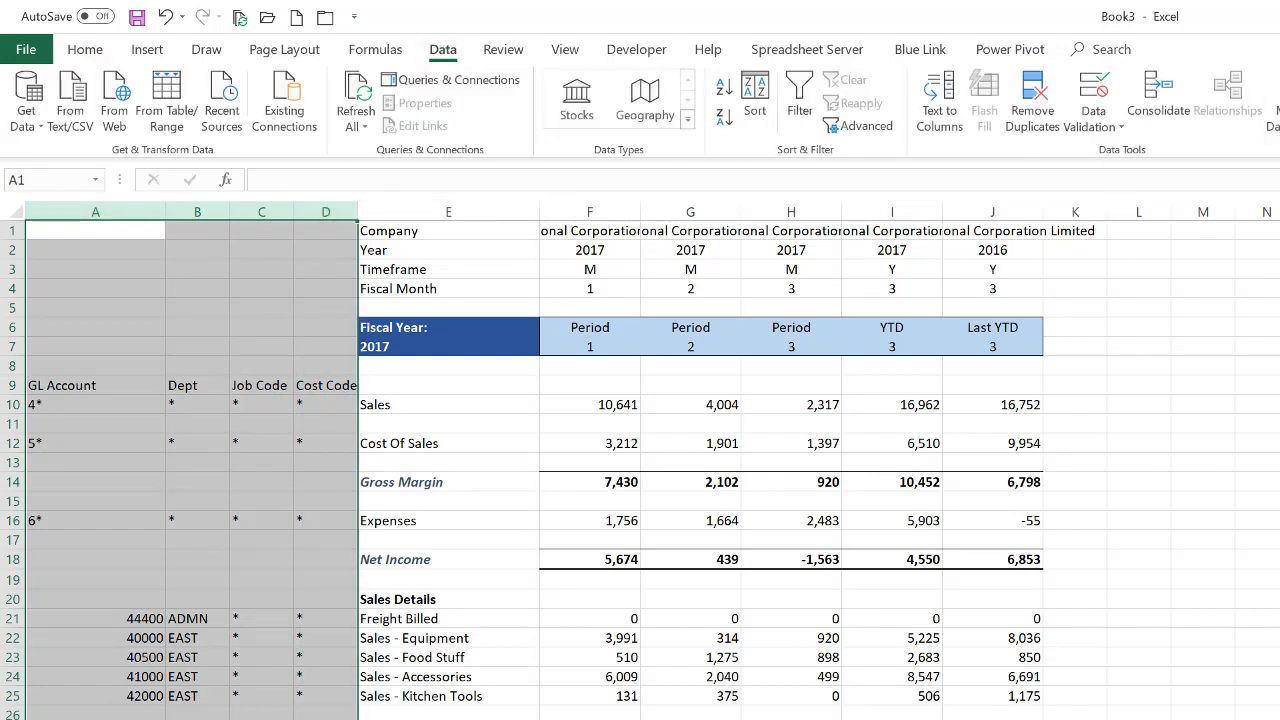
{"action": "key", "text": "alt+shift+Right"}
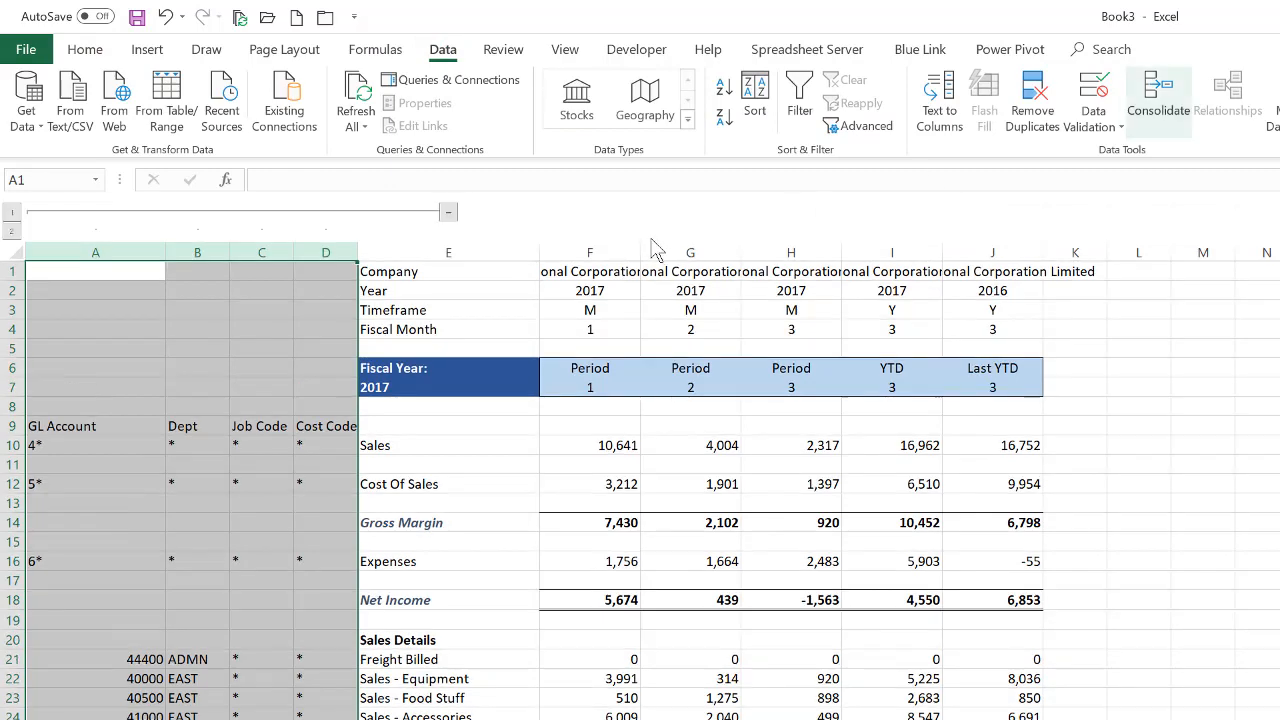
{"action": "left_click", "coordinate": [448, 212]}
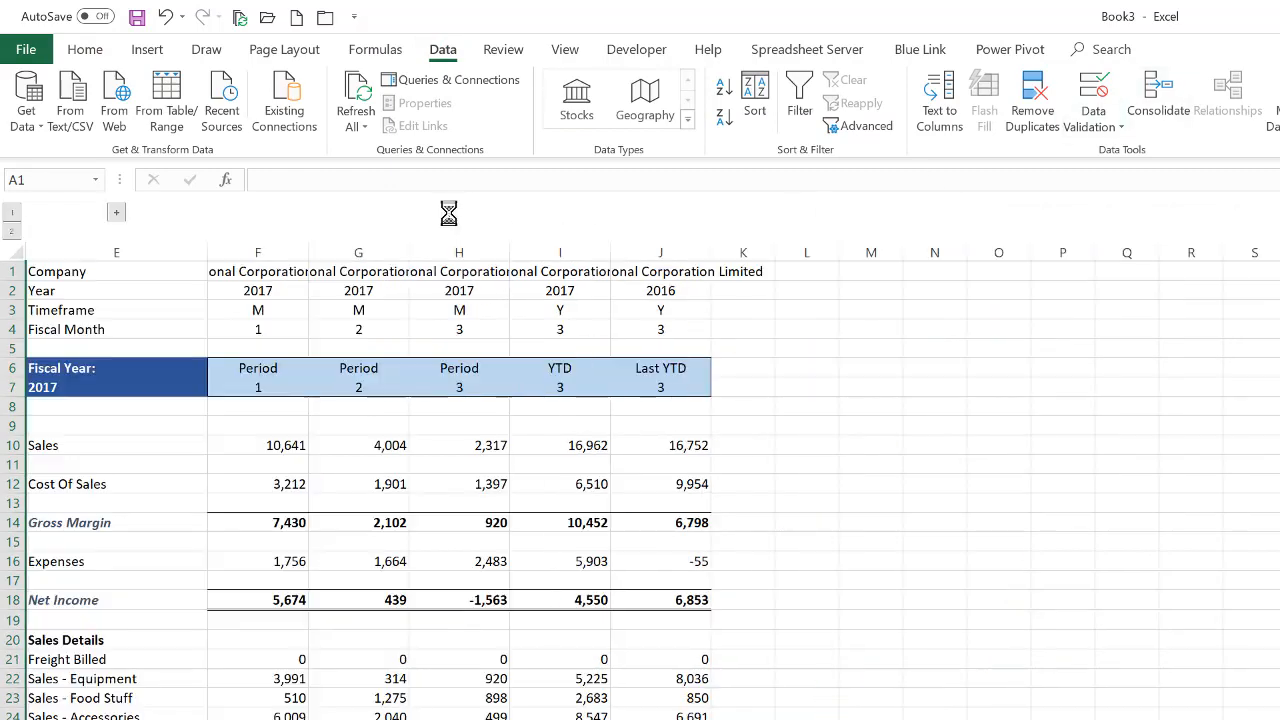
Group rows 1 to 4, which hold the company, year, timeframe and fiscal month parameters, and collapse the group
{"action": "left_click", "coordinate": [67, 287]}
{"action": "left_click_drag", "start_coordinate": [10, 271], "coordinate": [22, 330]}
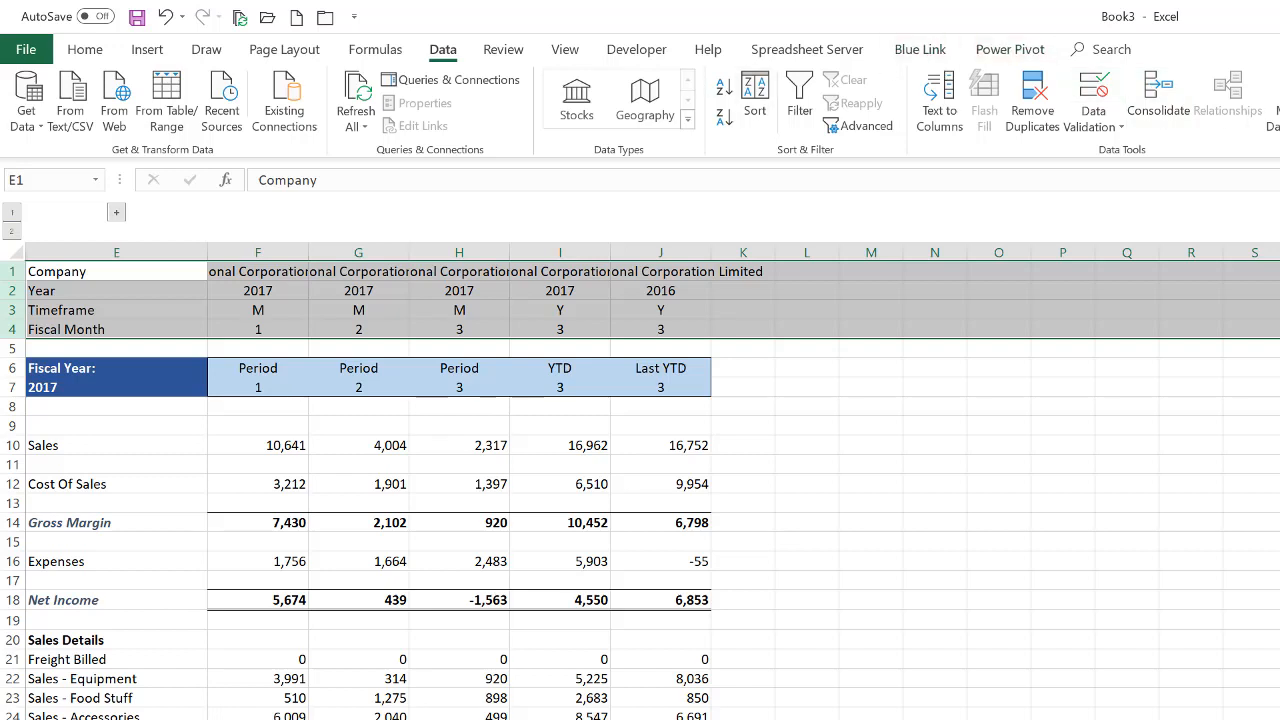
{"action": "key", "text": "shift+alt+Right"}
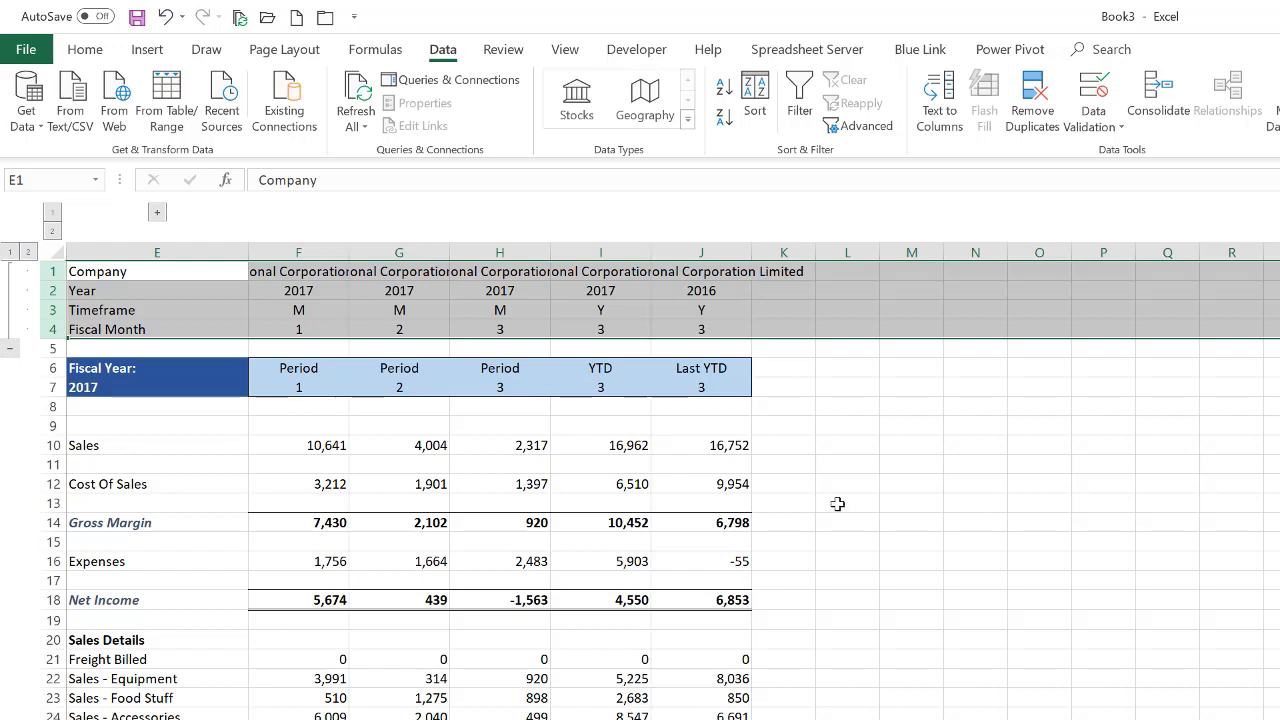
{"action": "left_click", "coordinate": [9, 348]}
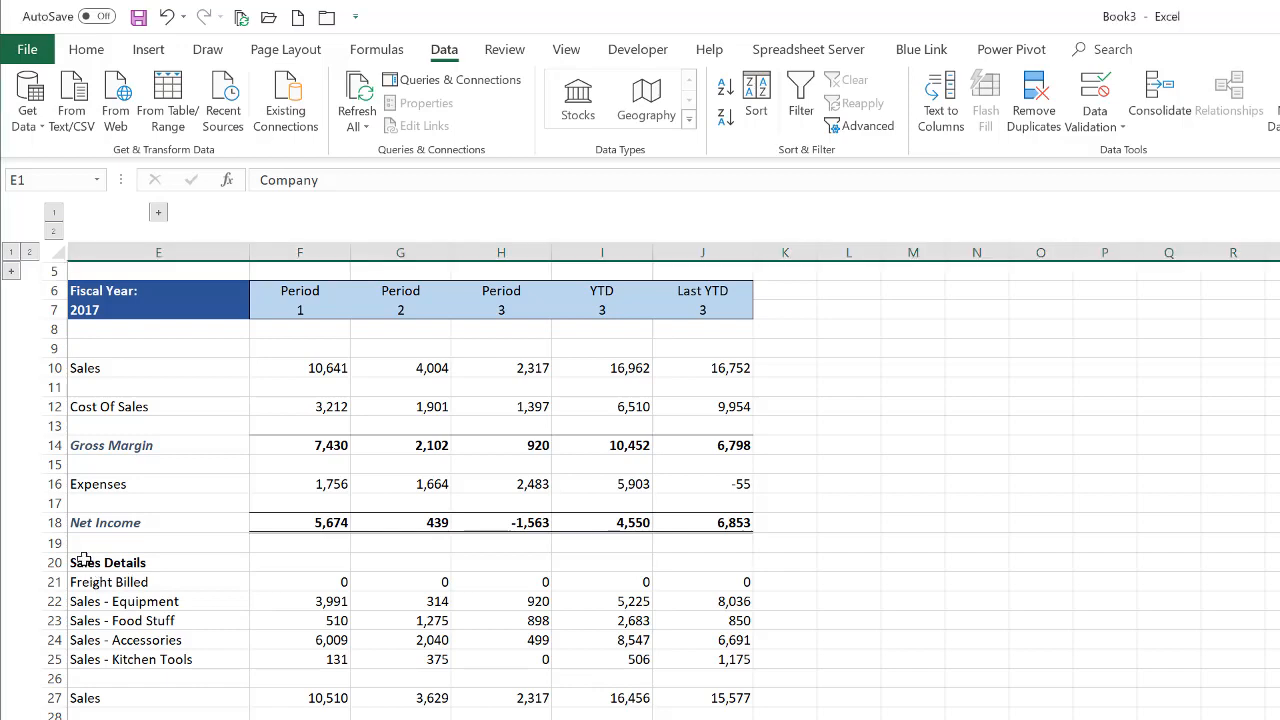
Clear the Sales Details section and its Sales total below Net Income, from E20 across to column J
{"action": "mouse_move", "coordinate": [76, 556]}
{"action": "left_mouse_down"}
{"action": "mouse_move", "coordinate": [298, 662]}
{"action": "mouse_move", "coordinate": [718, 716]}
{"action": "left_mouse_up"}
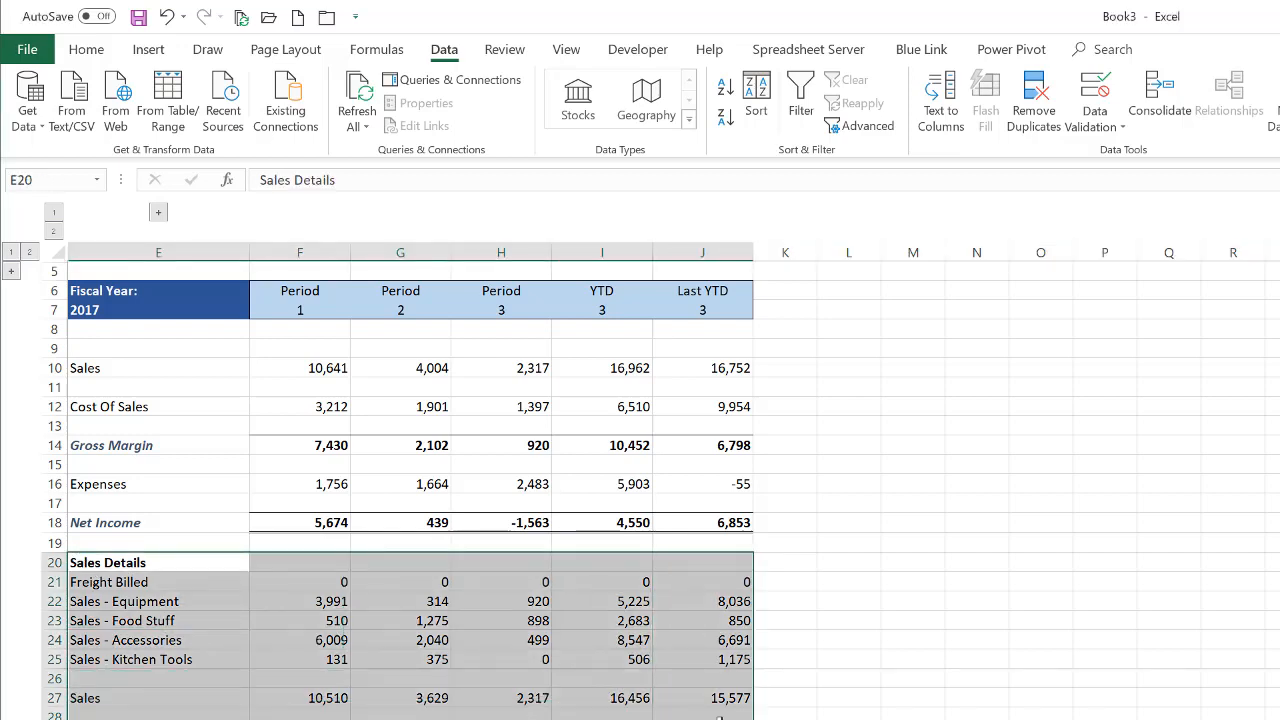
{"action": "key", "text": "Delete"}
{"action": "left_click", "coordinate": [540, 597]}
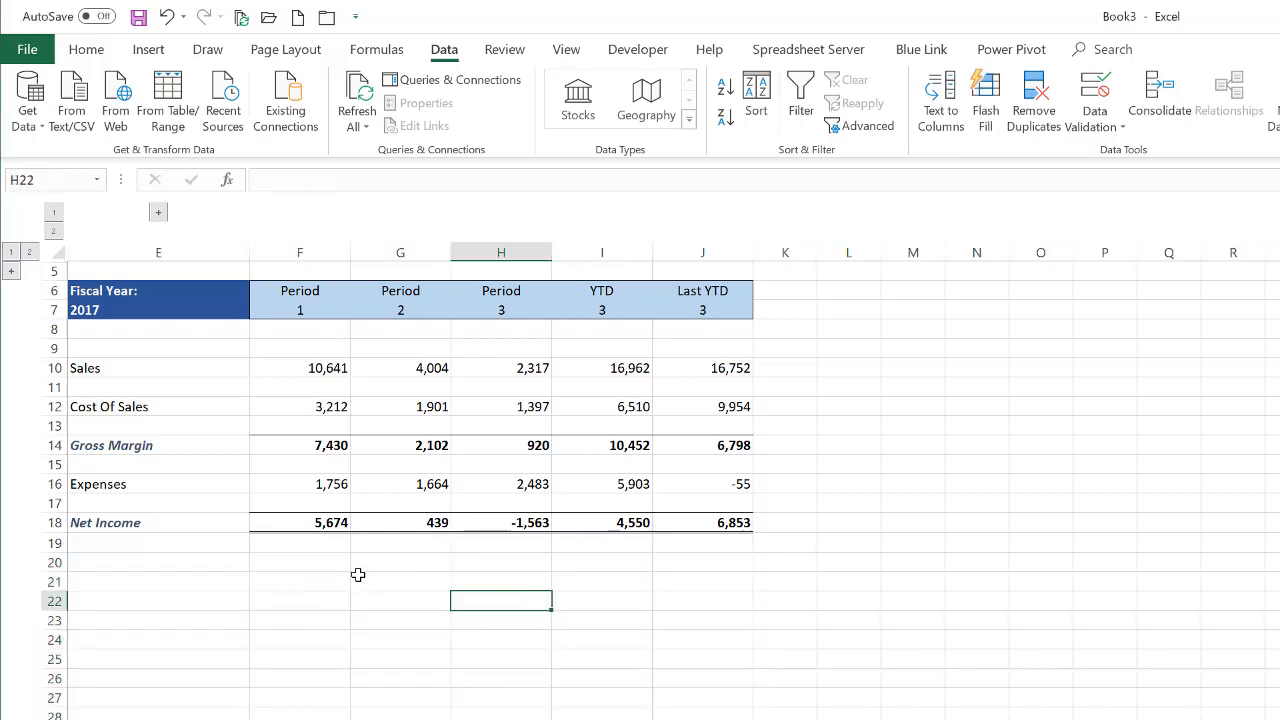
{"action": "left_click", "coordinate": [163, 560]}
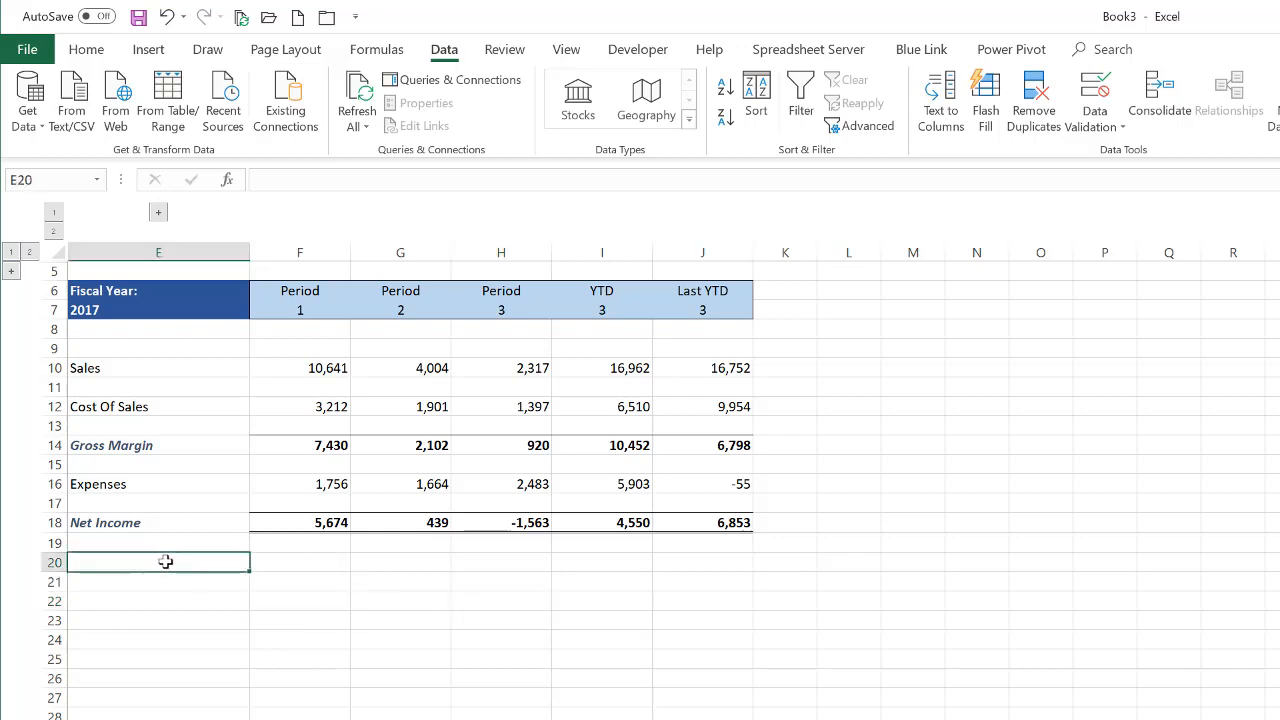